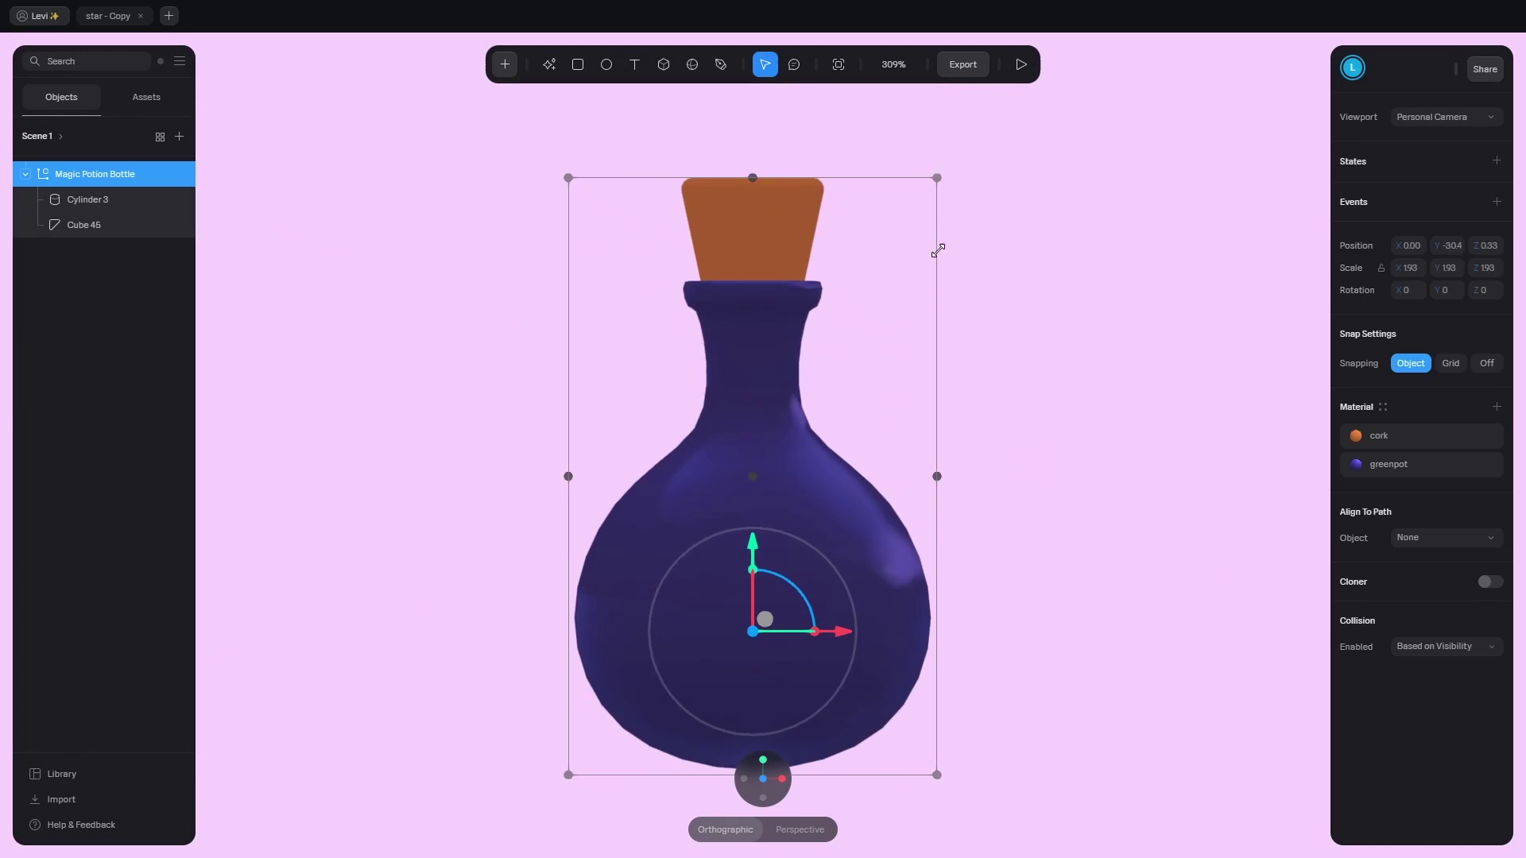
Step: In the greenpot material, replace the Matcap layer with color EBE2 and add an Outline layer
{"action": "left_click", "coordinate": [1389, 464]}
{"action": "left_click", "coordinate": [1294, 431]}
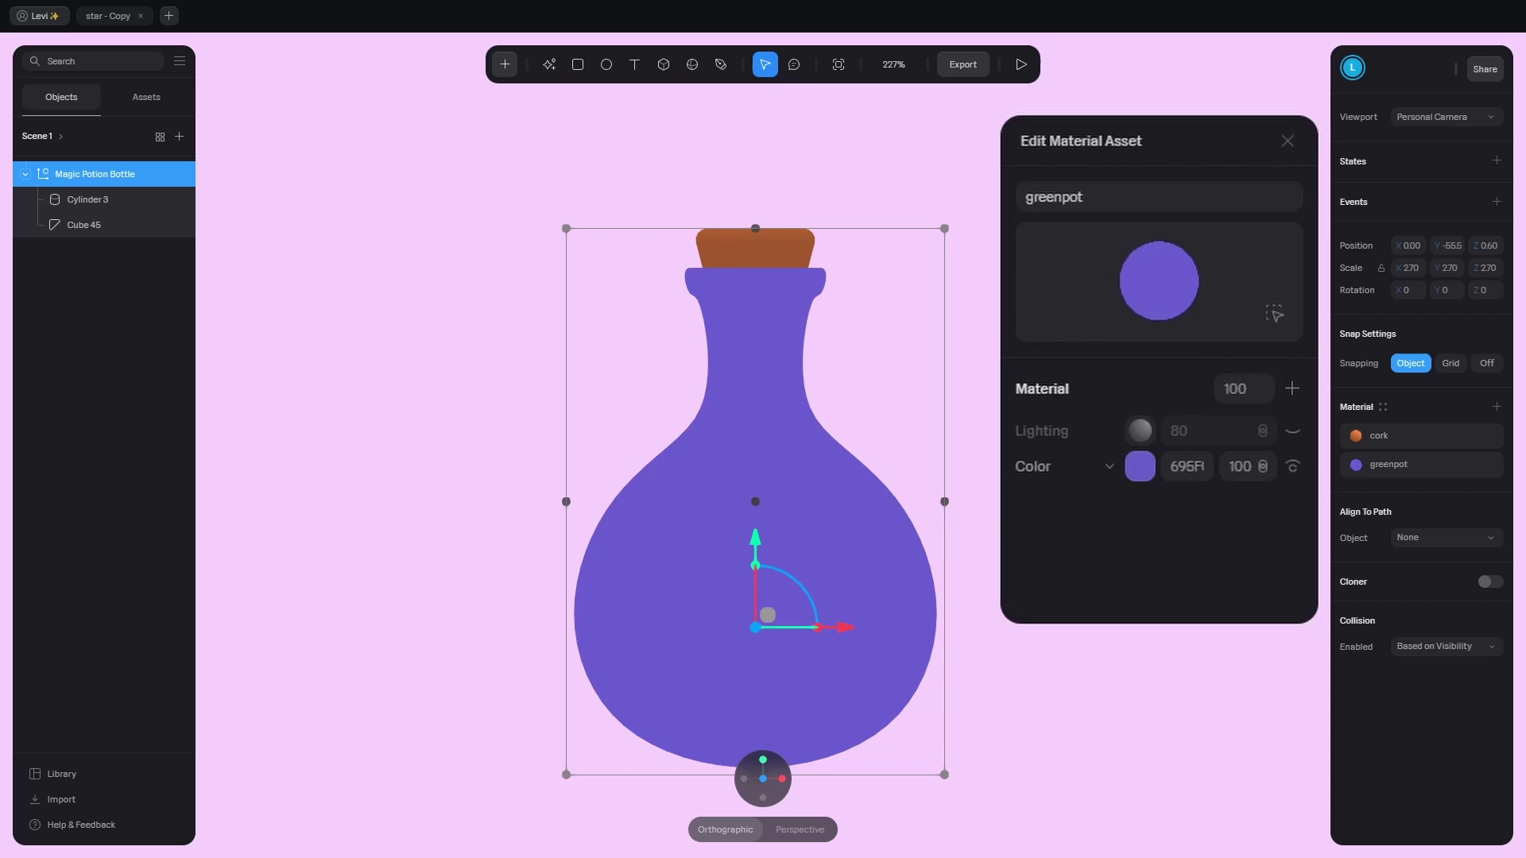
{"action": "left_click", "coordinate": [1180, 462]}
{"action": "key", "text": "ctrl+v"}
{"action": "left_click", "coordinate": [1293, 388]}
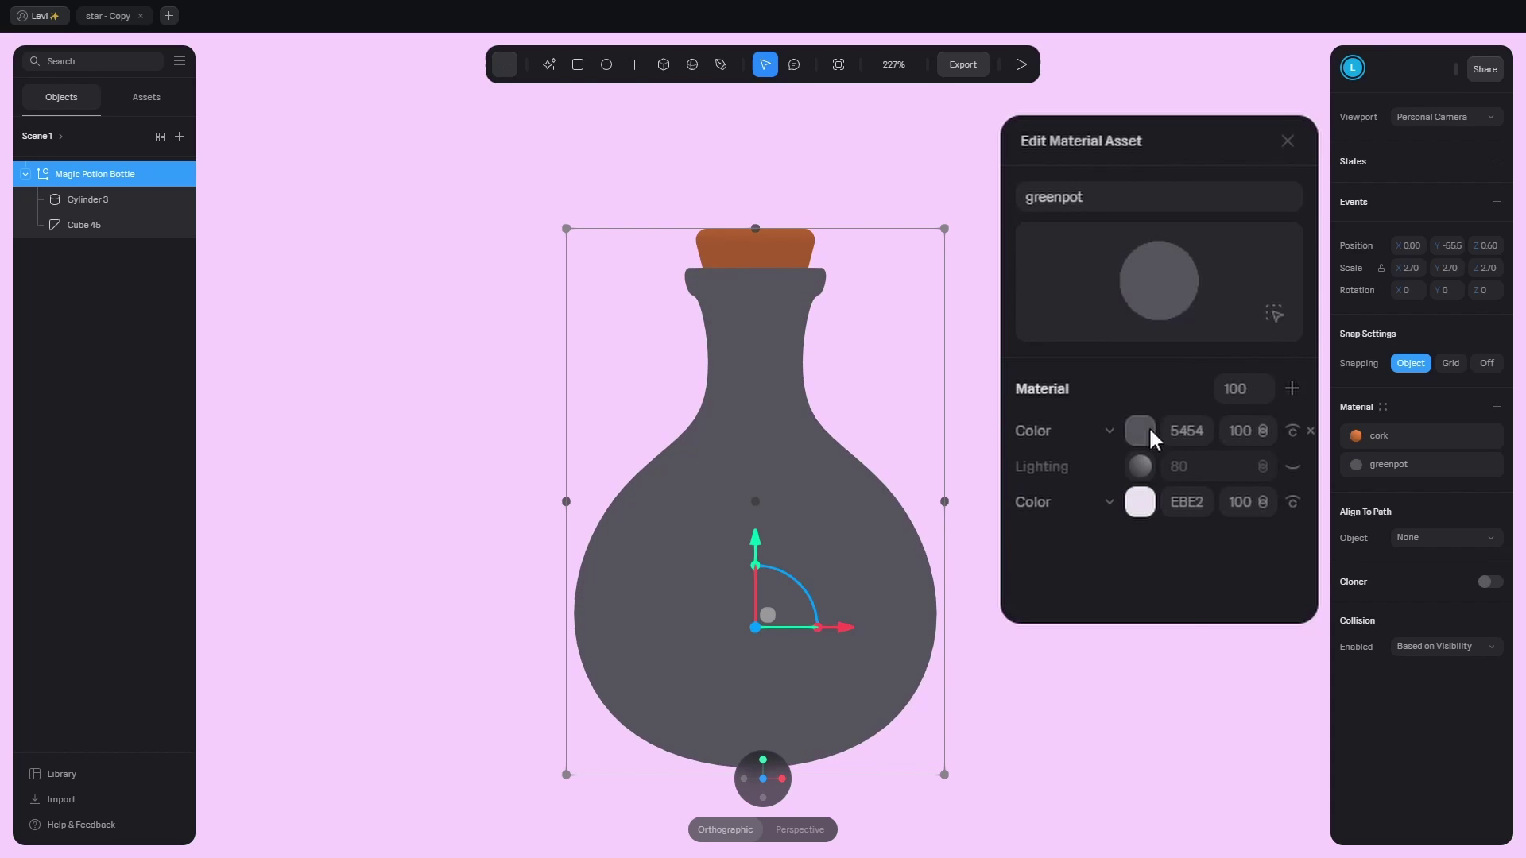
{"action": "left_click", "coordinate": [1108, 431]}
{"action": "left_click", "coordinate": [1066, 756]}
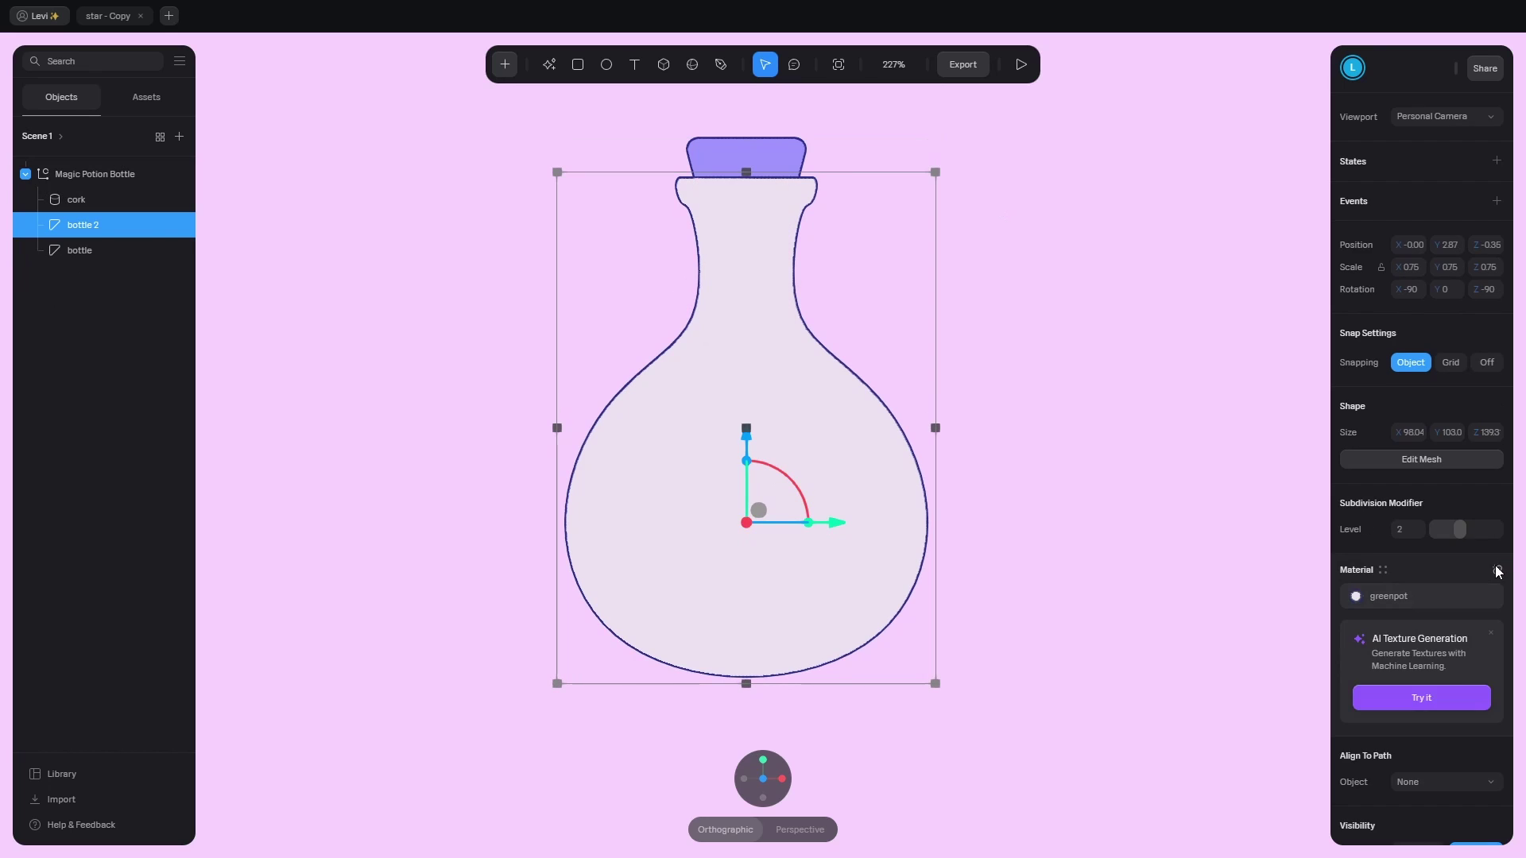
Step: Set the bottle copy's colour to pink E6ADFF
{"action": "scroll", "coordinate": [1423, 556], "scroll_direction": "down", "scroll_amount": 3}
{"action": "left_click", "coordinate": [1402, 485]}
{"action": "left_click", "coordinate": [1446, 507]}
{"action": "left_click_drag", "start_coordinate": [1446, 503], "coordinate": [1393, 508]}
Step: Set the outer bottle's visibility Sides to Back
{"action": "scroll", "coordinate": [1370, 512], "scroll_direction": "down", "scroll_amount": 2}
{"action": "left_click", "coordinate": [80, 250]}
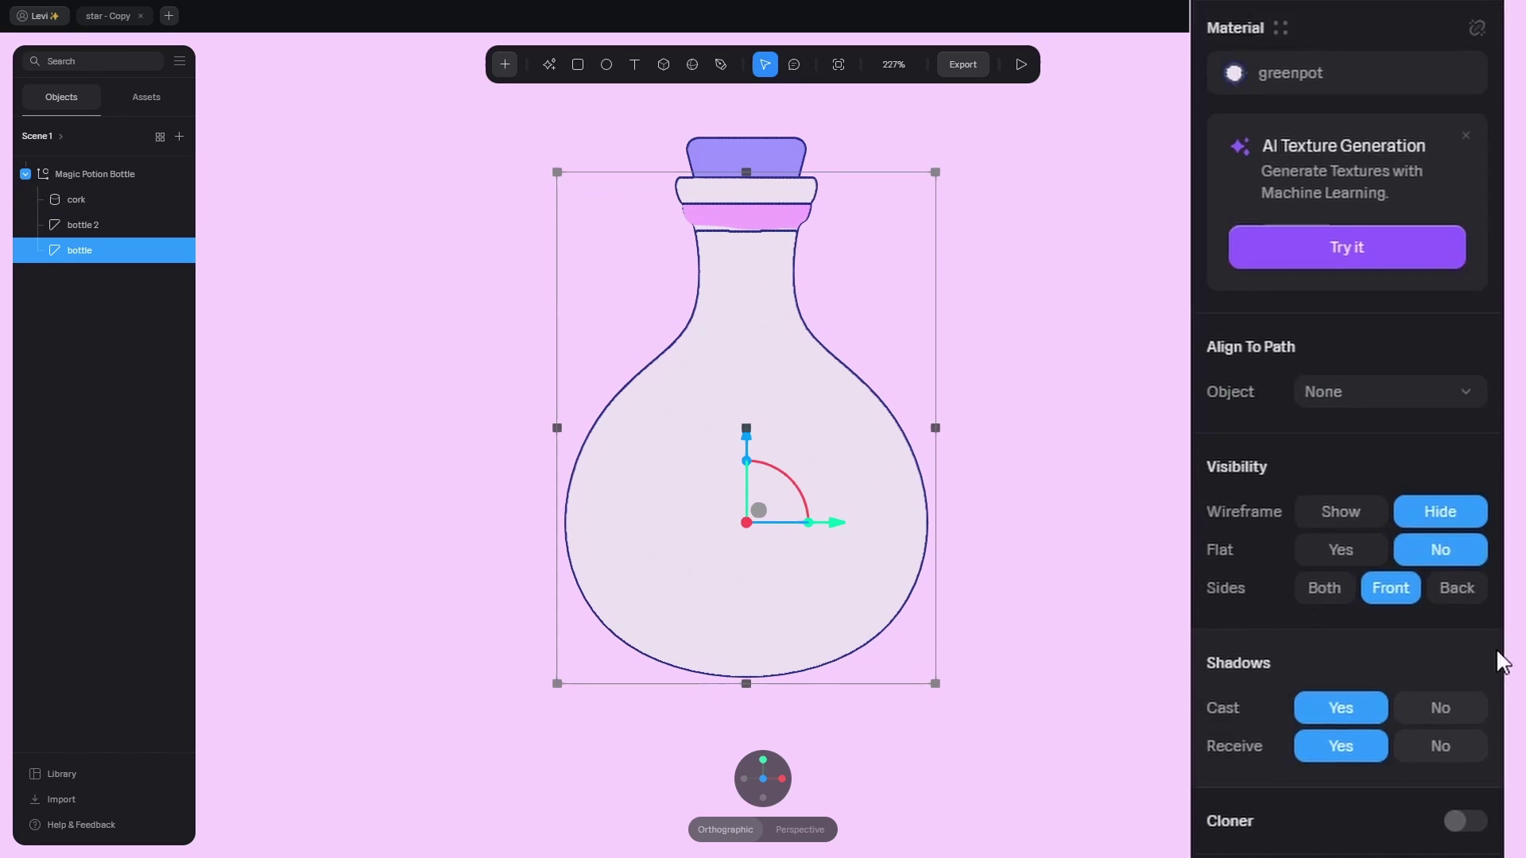
{"action": "left_click", "coordinate": [1486, 608]}
Step: Rename the copy 'liquid', nudge it down and shrink it slightly inside the glass
{"action": "double_click", "coordinate": [103, 224]}
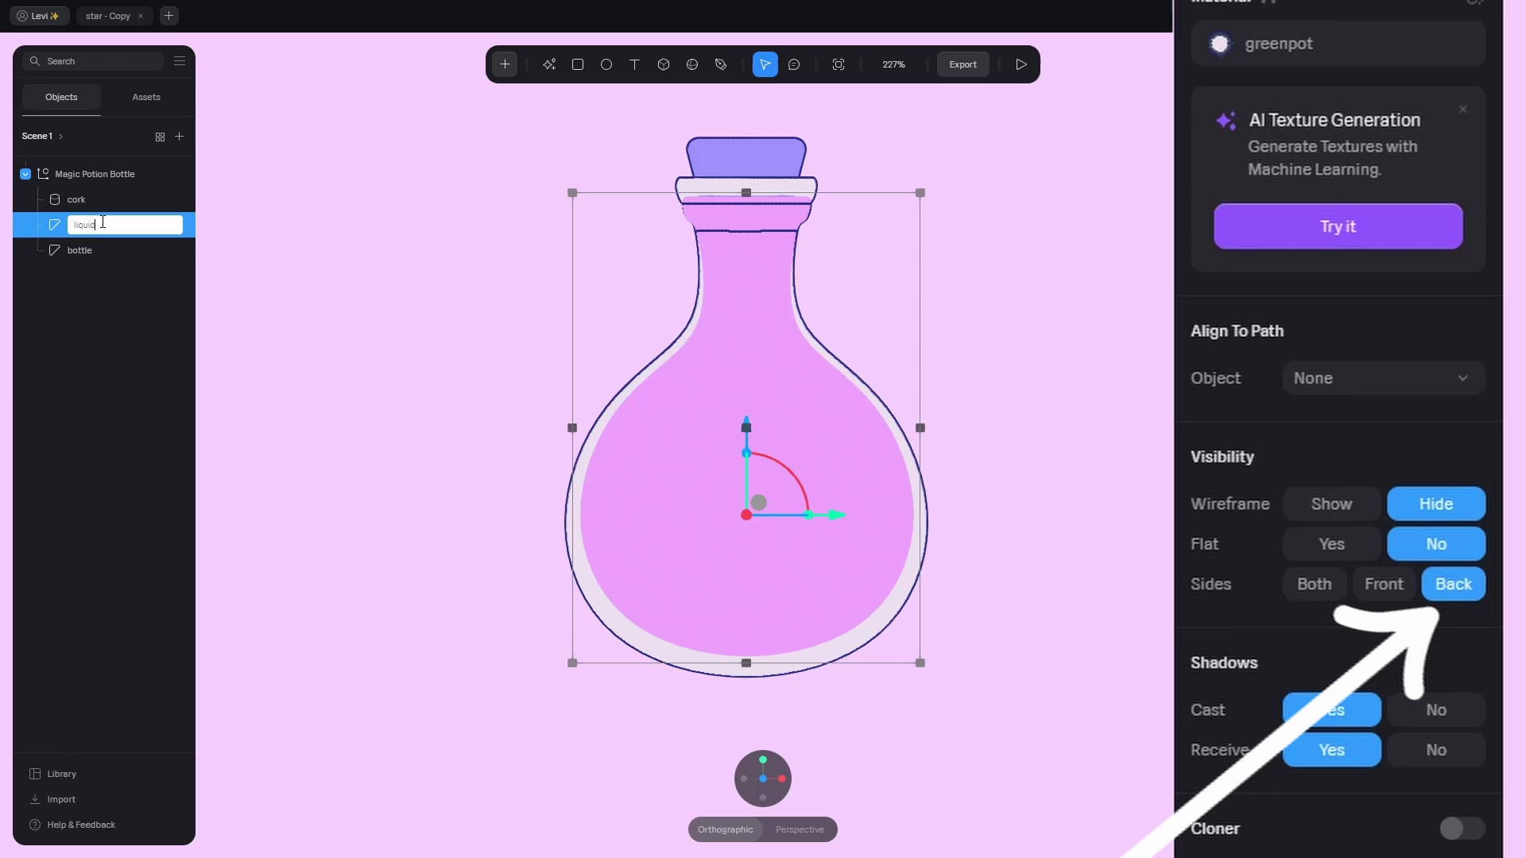
{"action": "left_click_drag", "start_coordinate": [748, 432], "coordinate": [748, 428]}
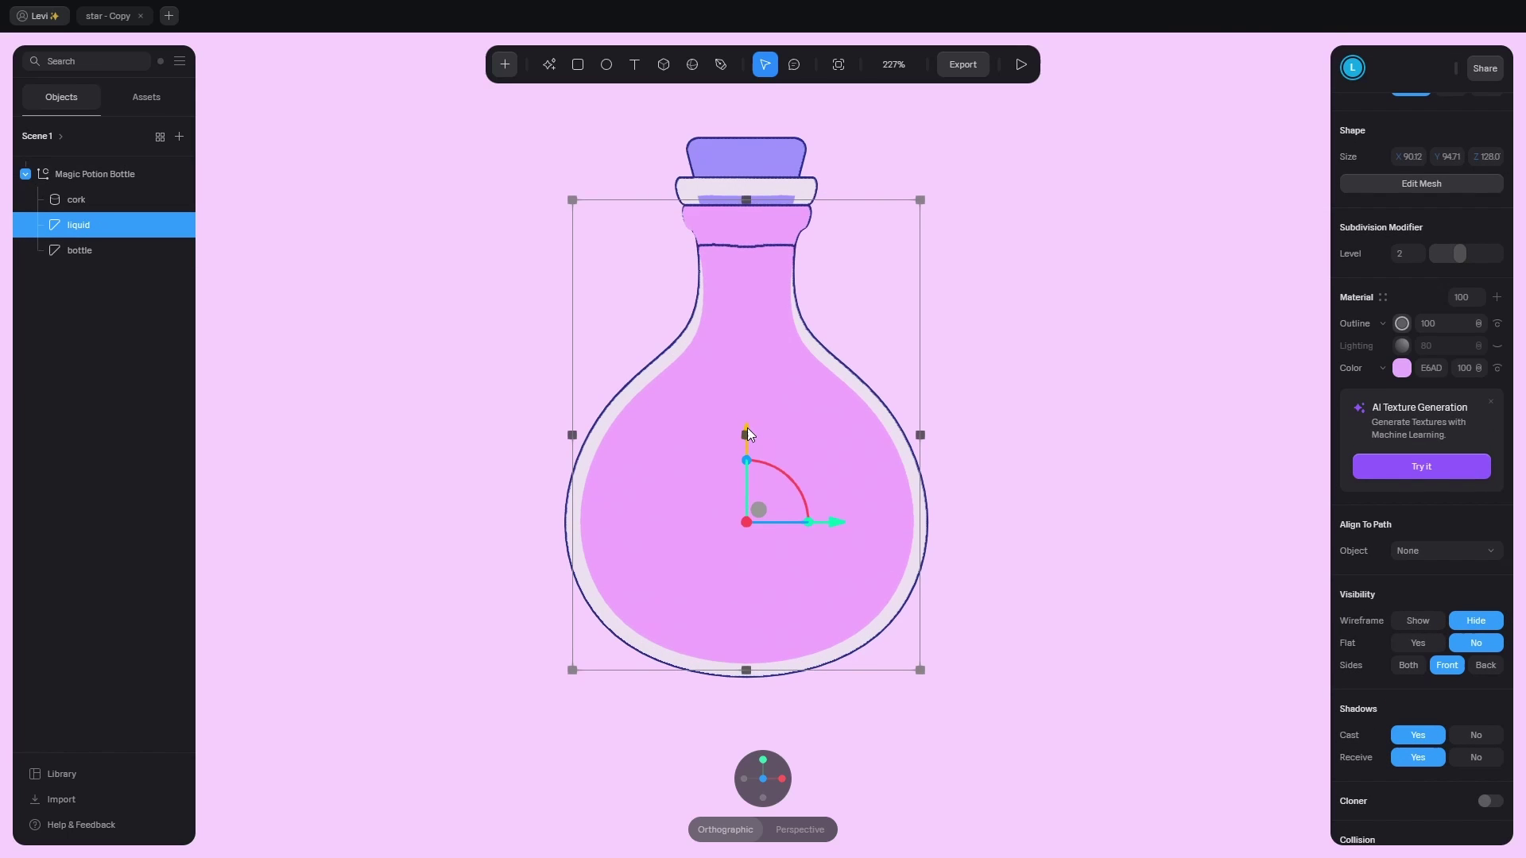
{"action": "left_click_drag", "start_coordinate": [921, 200], "coordinate": [914, 207]}
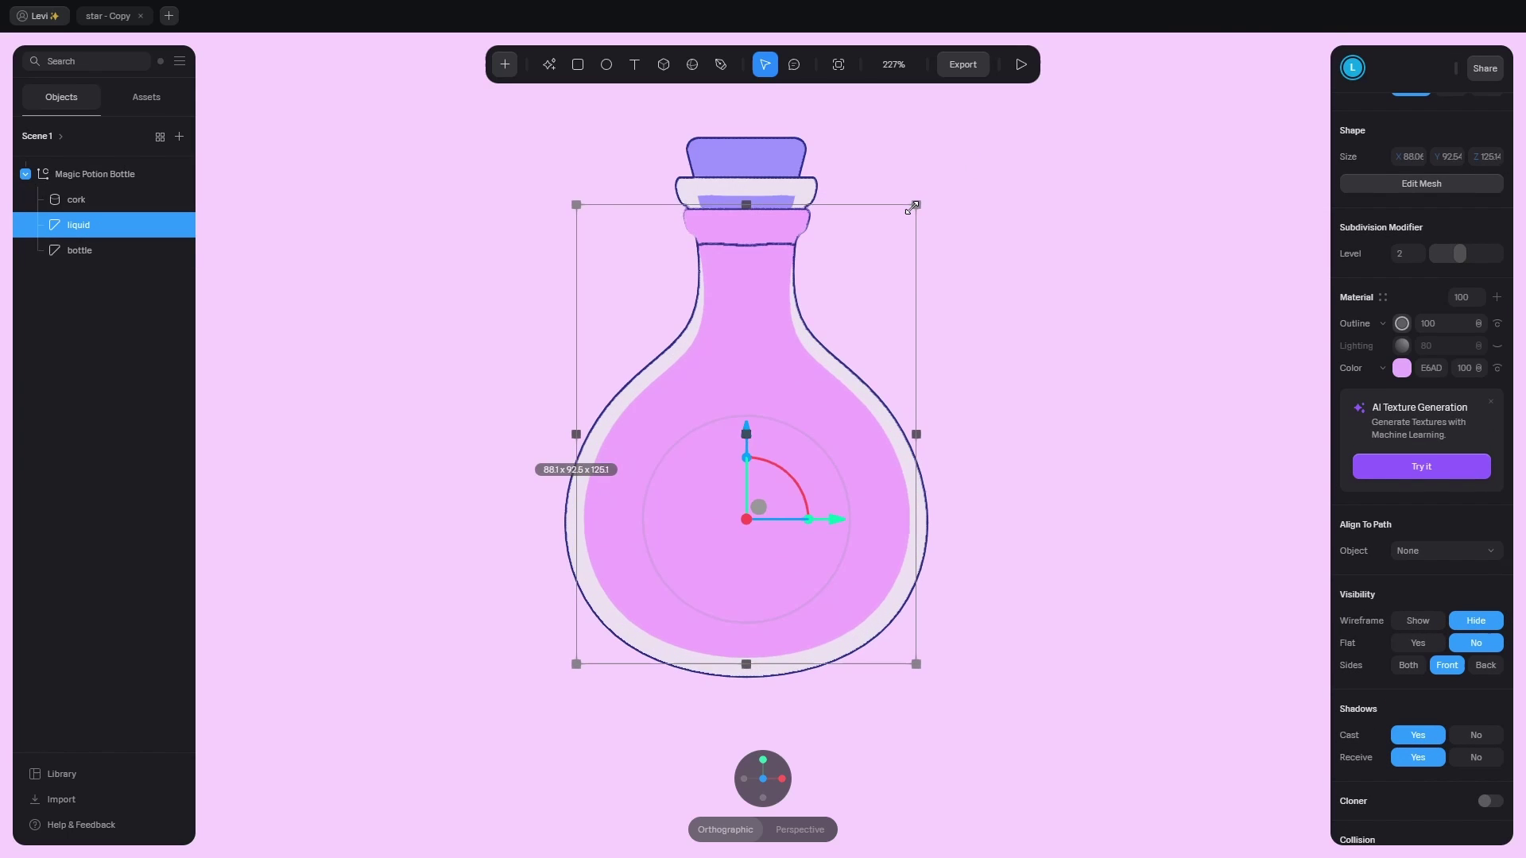
Step: In Edit Mesh, delete the liquid's top two rows of vertices
{"action": "double_click", "coordinate": [746, 431]}
{"action": "left_click_drag", "start_coordinate": [588, 247], "coordinate": [713, 280]}
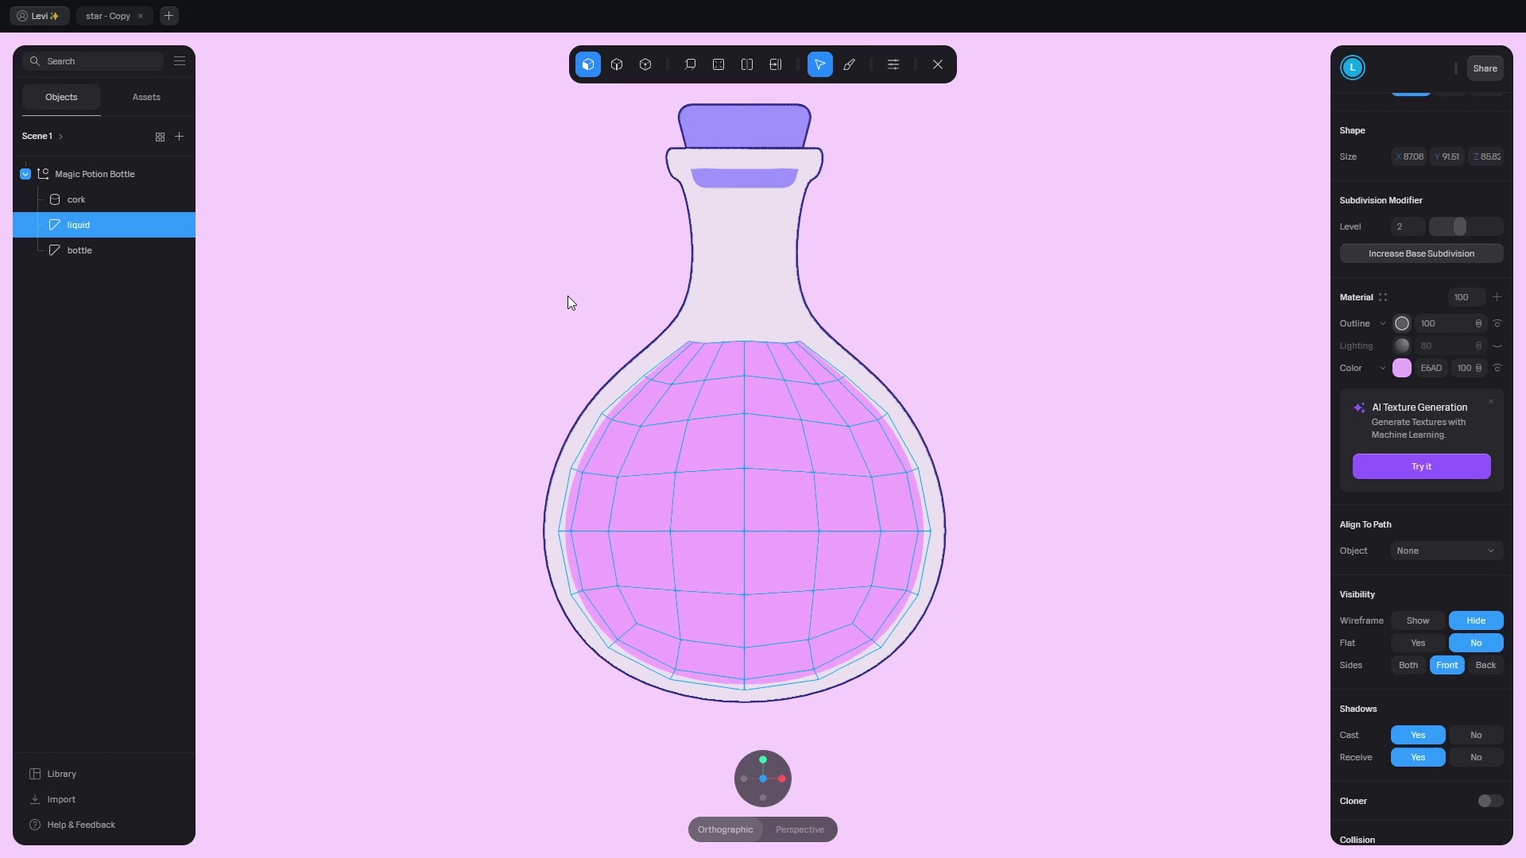
{"action": "left_click_drag", "start_coordinate": [568, 296], "coordinate": [947, 332]}
{"action": "key", "text": "Delete"}
{"action": "left_click_drag", "start_coordinate": [571, 326], "coordinate": [1037, 390]}
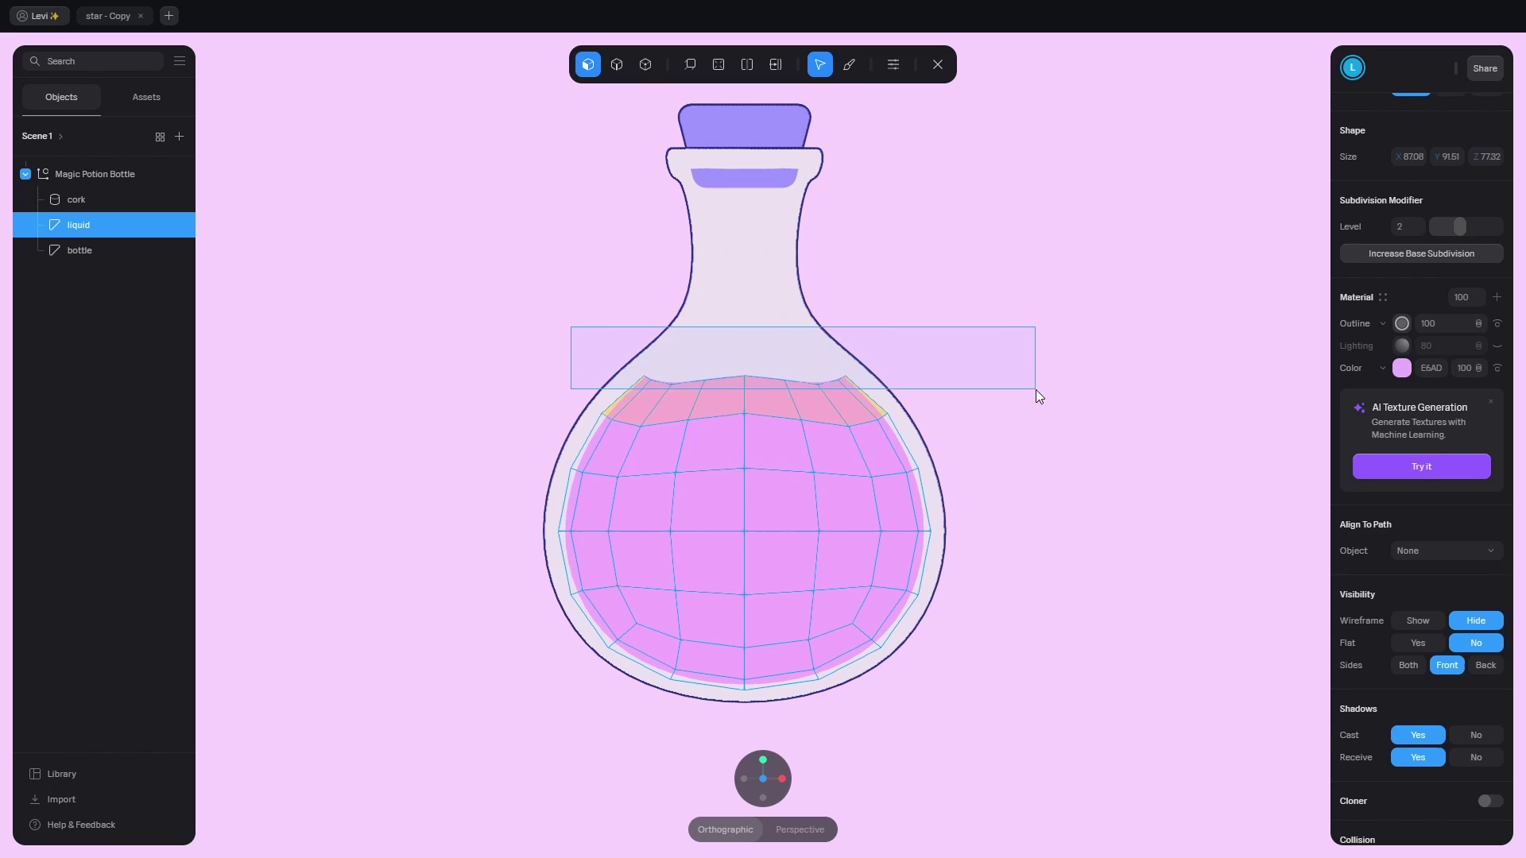
{"action": "key", "text": "Delete"}
Step: Select the liquid's open rim edge and close it with Fill Hole
{"action": "key", "text": "3"}
{"action": "scroll", "coordinate": [698, 268], "scroll_direction": "up", "scroll_amount": 5}
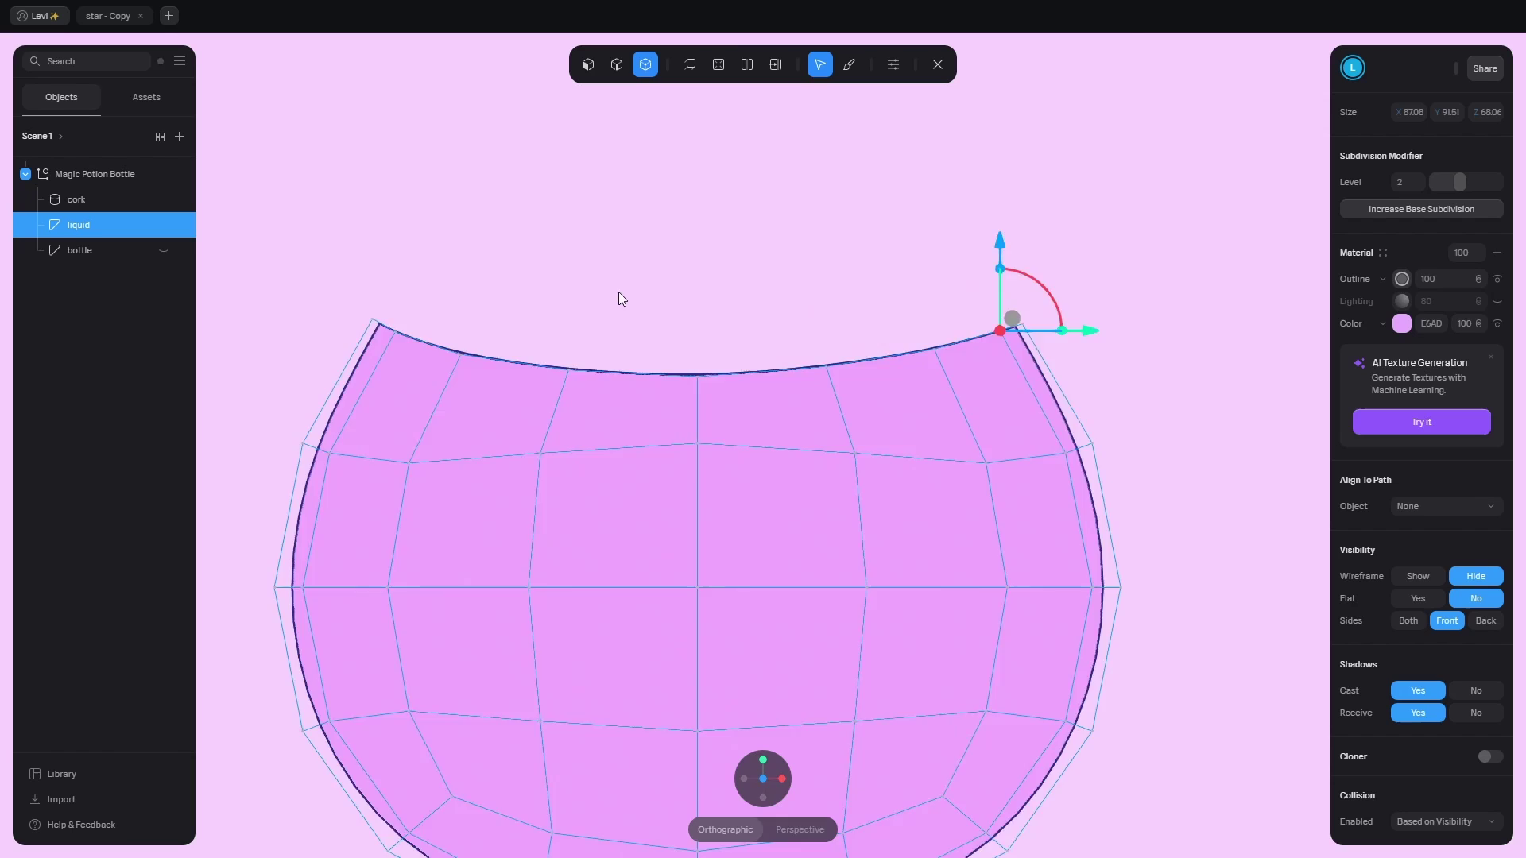
{"action": "scroll", "coordinate": [622, 295], "scroll_direction": "down", "scroll_amount": 3}
{"action": "right_click_drag", "start_coordinate": [622, 296], "coordinate": [697, 330]}
{"action": "key", "text": "2"}
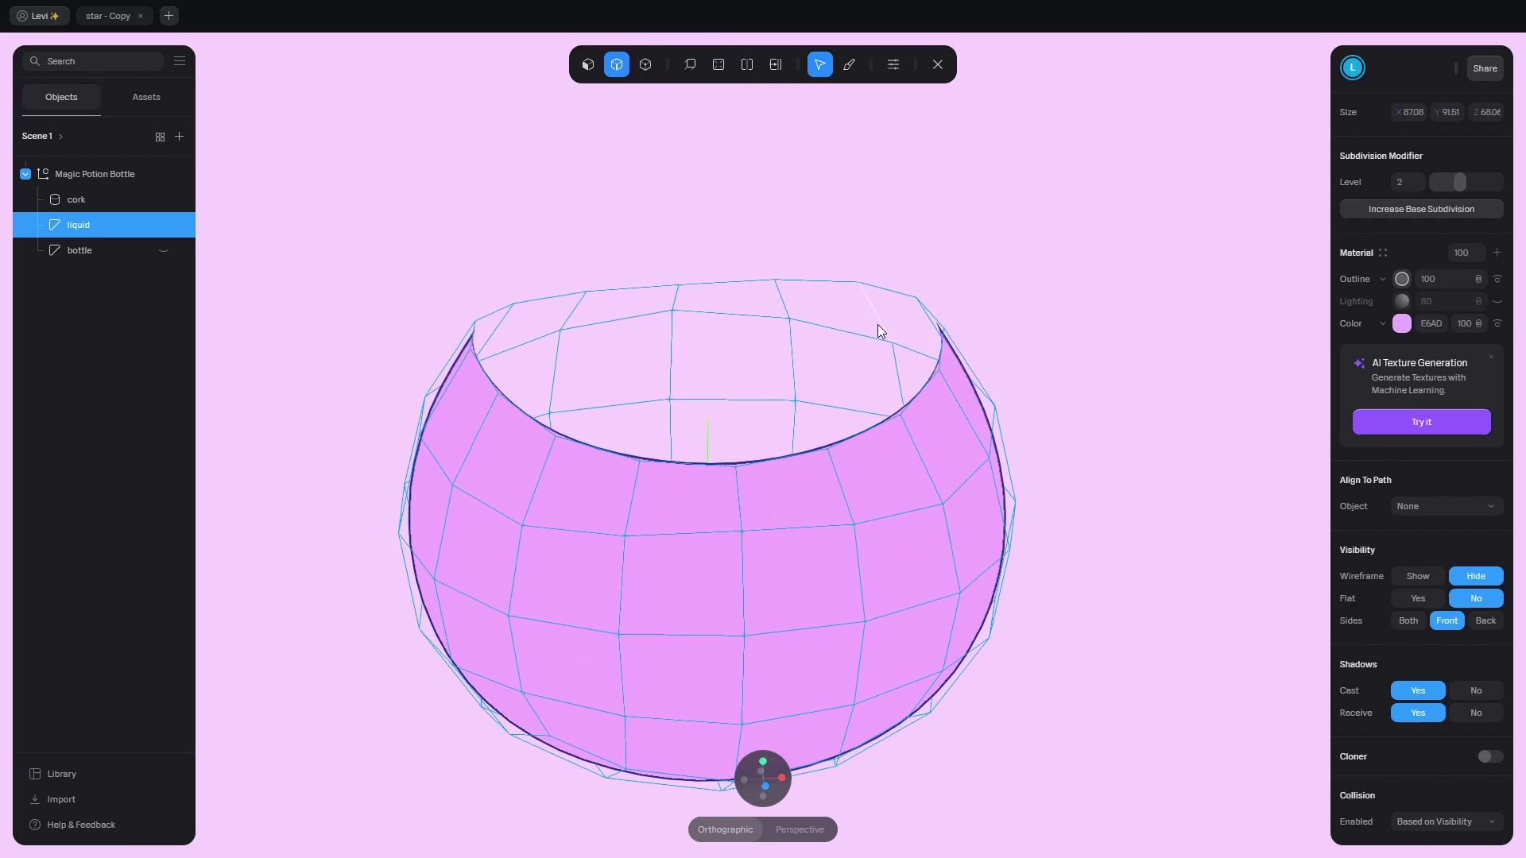
{"action": "right_click_drag", "start_coordinate": [878, 330], "coordinate": [810, 209]}
{"action": "left_click", "coordinate": [805, 208]}
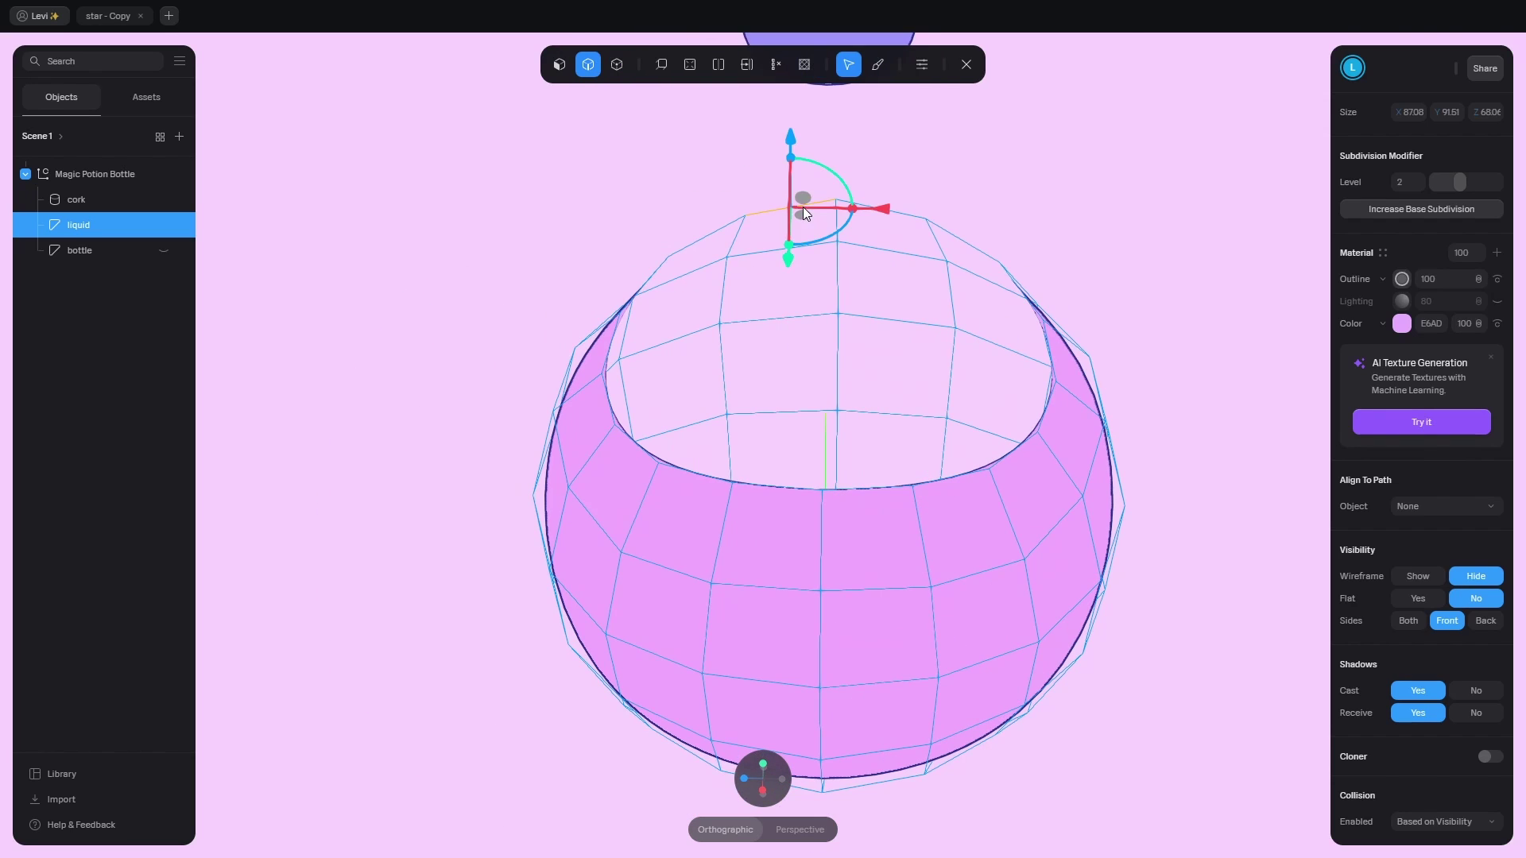
{"action": "left_click", "coordinate": [804, 67]}
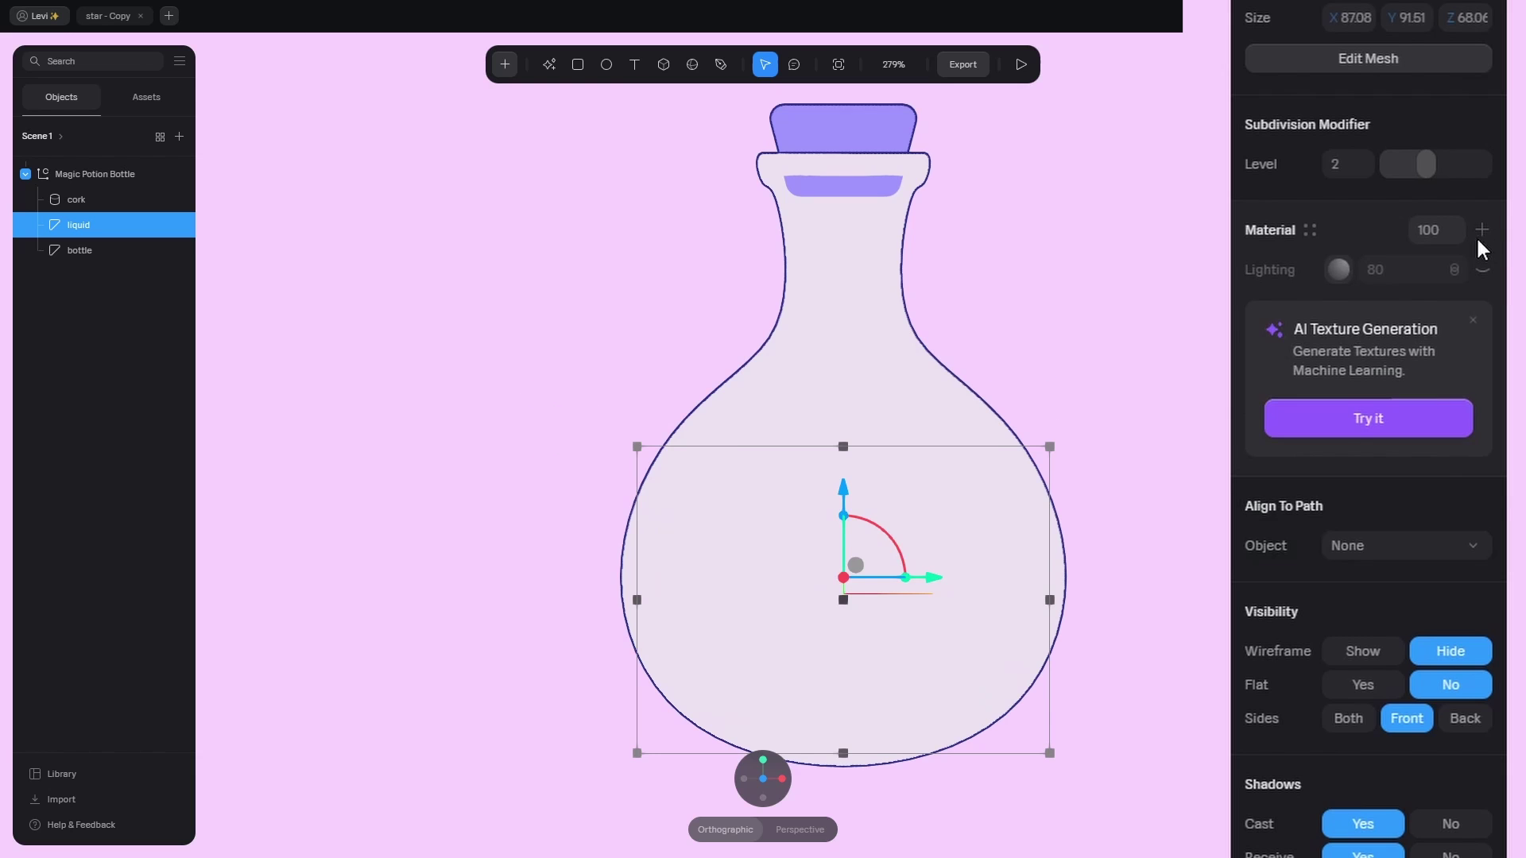
Step: Add a Depth layer to the liquid material with a Linear gradient pointing along Z
{"action": "left_click", "coordinate": [1476, 232]}
{"action": "left_click", "coordinate": [1307, 270]}
{"action": "left_click", "coordinate": [1294, 309]}
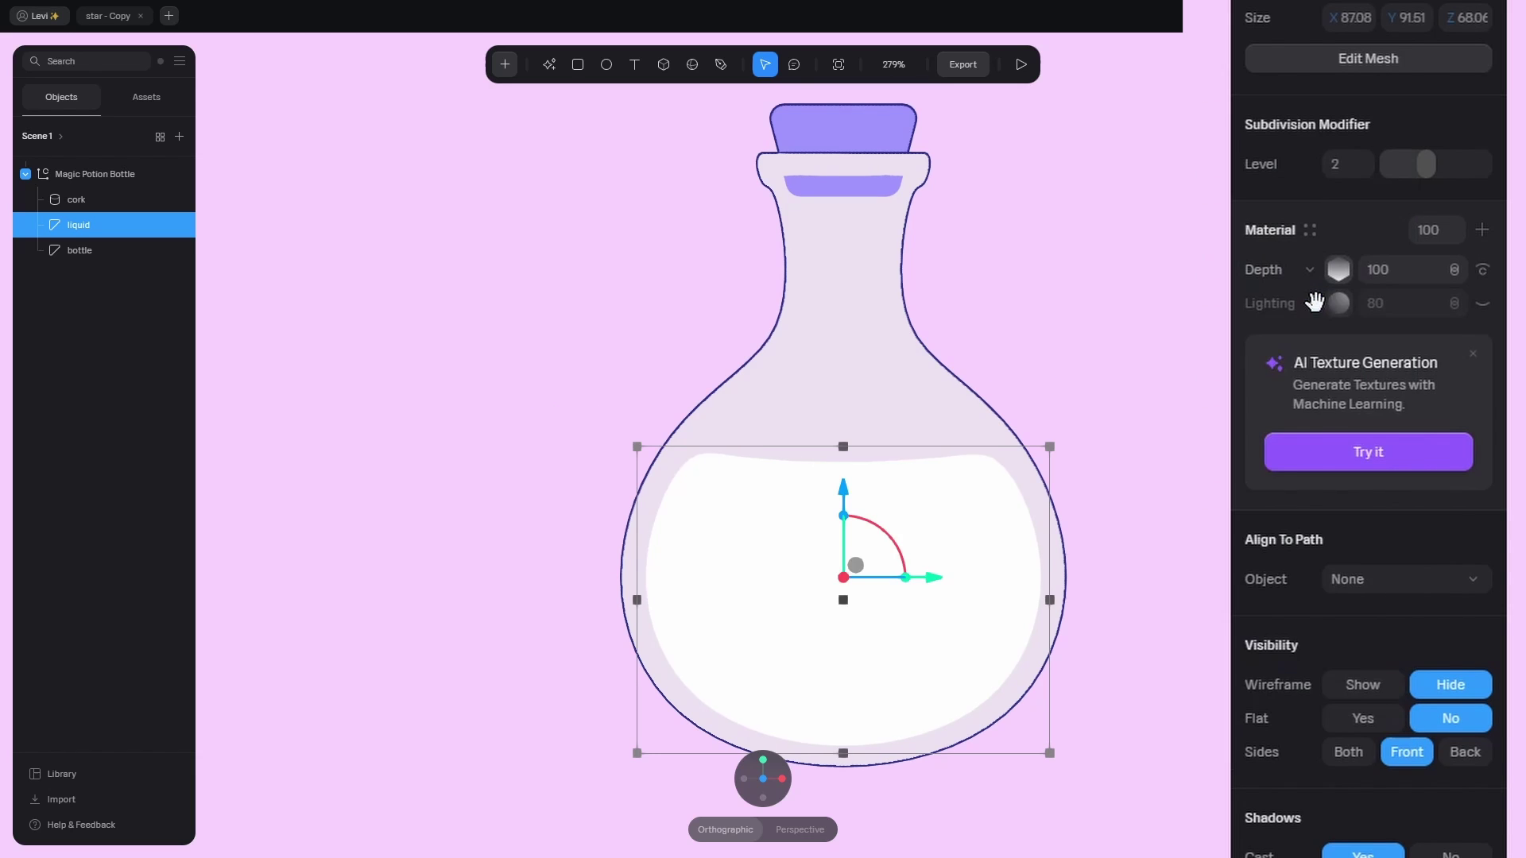
{"action": "left_click", "coordinate": [1338, 300]}
{"action": "scroll", "coordinate": [1283, 444], "scroll_direction": "down", "scroll_amount": 1}
{"action": "left_click", "coordinate": [1384, 444]}
{"action": "left_click", "coordinate": [1383, 440]}
{"action": "left_click", "coordinate": [1355, 578]}
{"action": "type", "text": "0"}
{"action": "key", "text": "Return"}
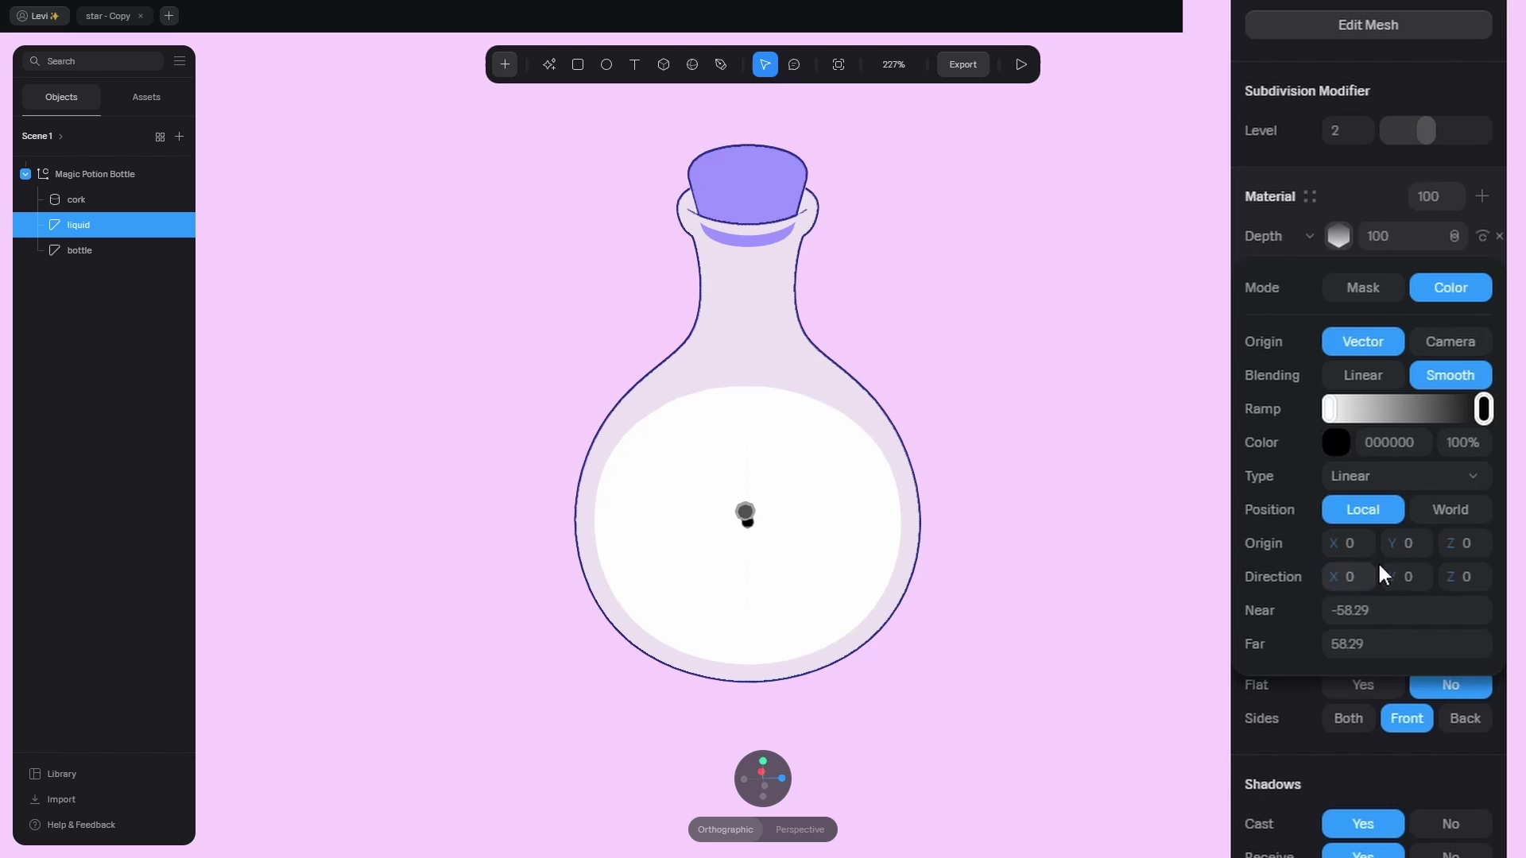
{"action": "left_click_drag", "start_coordinate": [1466, 578], "coordinate": [1477, 592]}
Step: From the front view, align the gradient handles to the liquid's top and bottom
{"action": "left_click", "coordinate": [782, 778]}
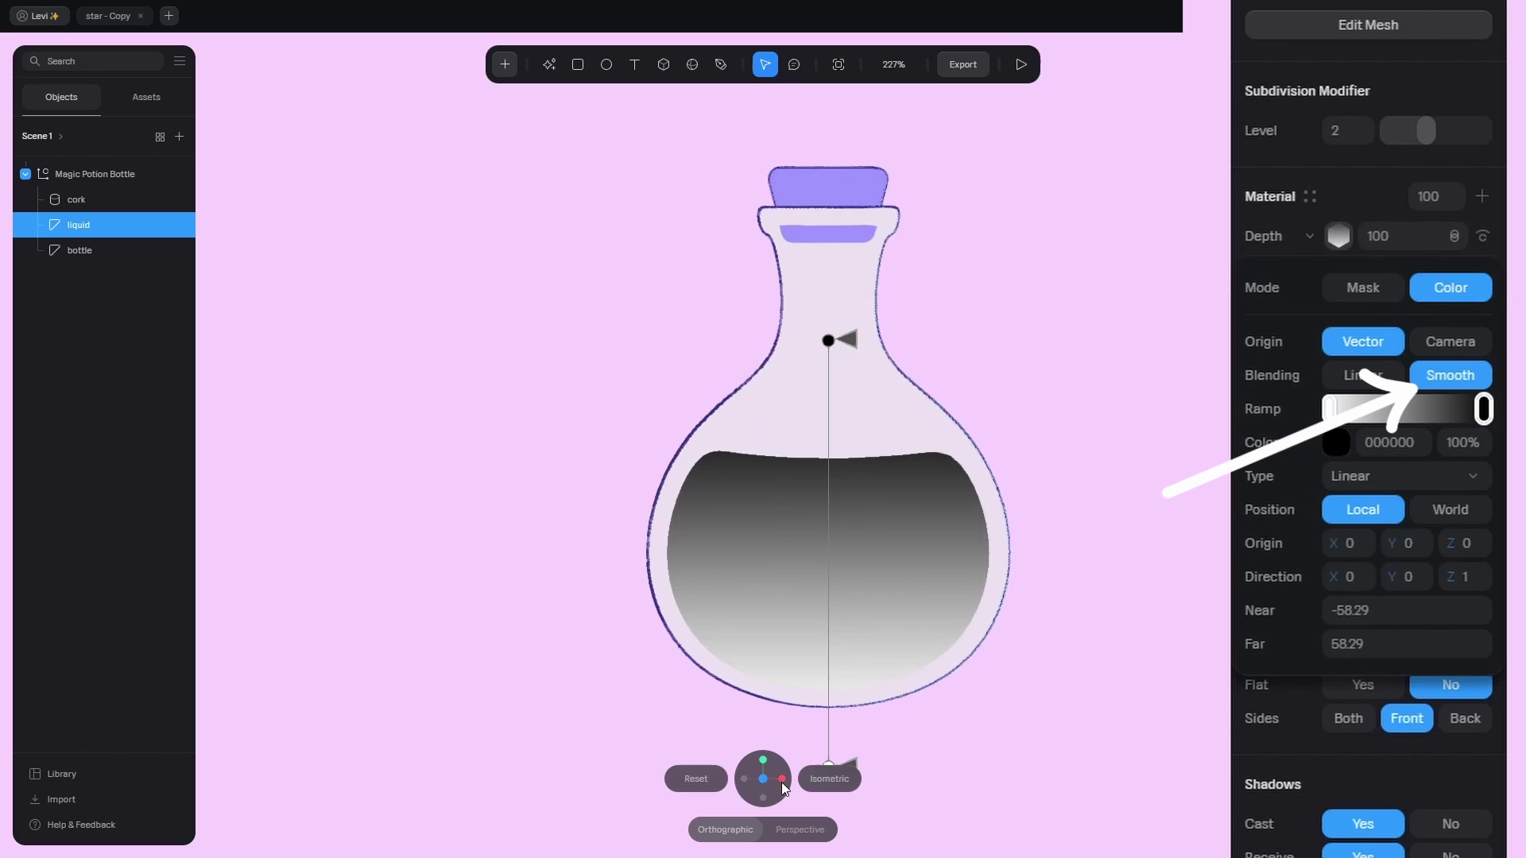
{"action": "left_click_drag", "start_coordinate": [863, 366], "coordinate": [864, 453]}
{"action": "left_click_drag", "start_coordinate": [822, 735], "coordinate": [822, 669]}
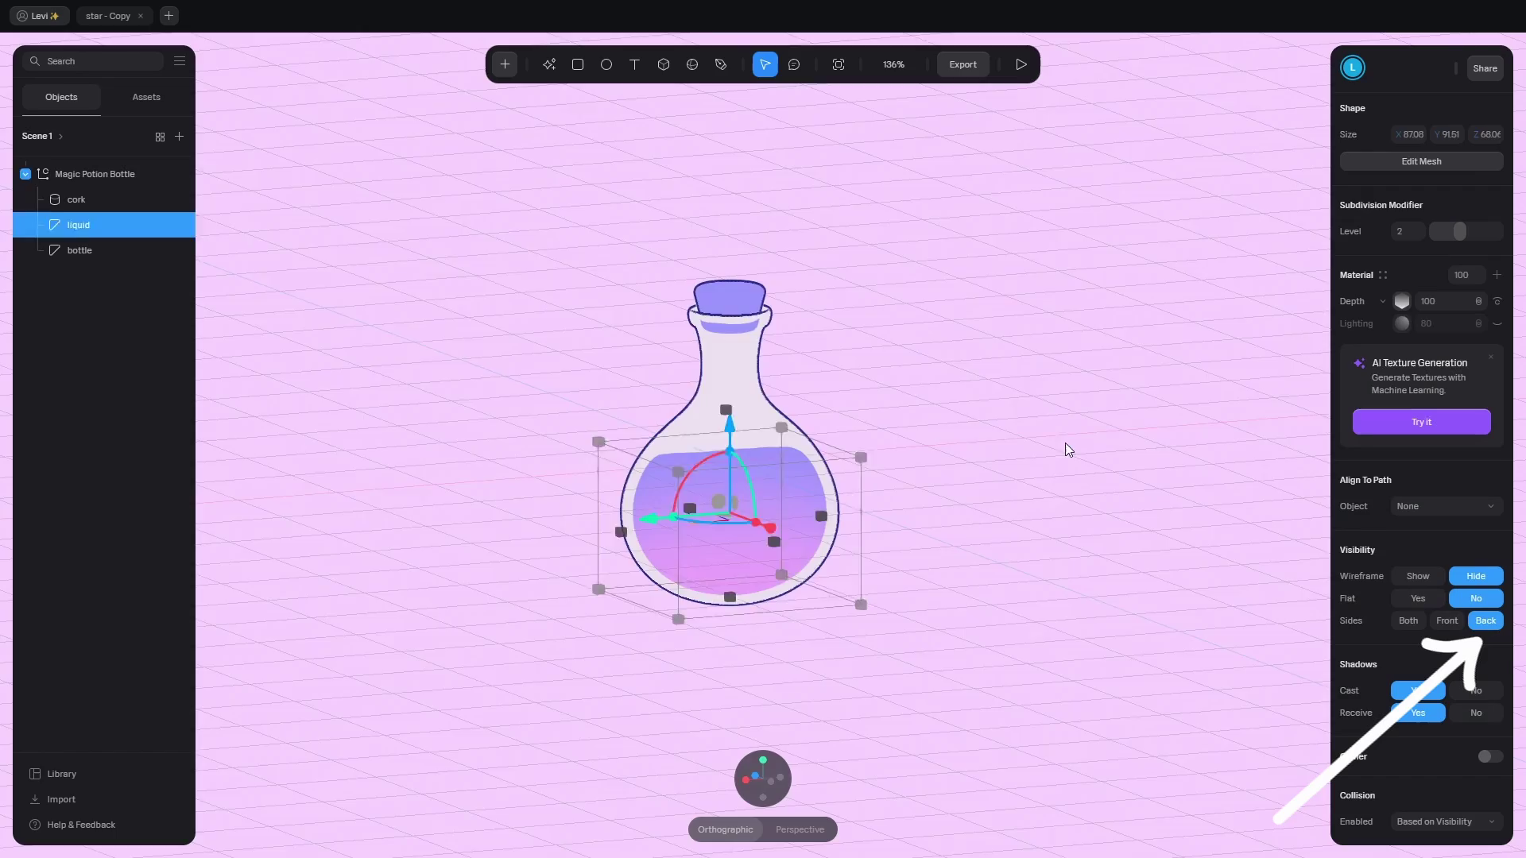
{"action": "left_click", "coordinate": [975, 456]}
{"action": "mouse_move", "coordinate": [976, 456]}
{"action": "right_mouse_down"}
{"action": "mouse_move", "coordinate": [950, 459]}
{"action": "mouse_move", "coordinate": [989, 460]}
{"action": "right_mouse_up"}
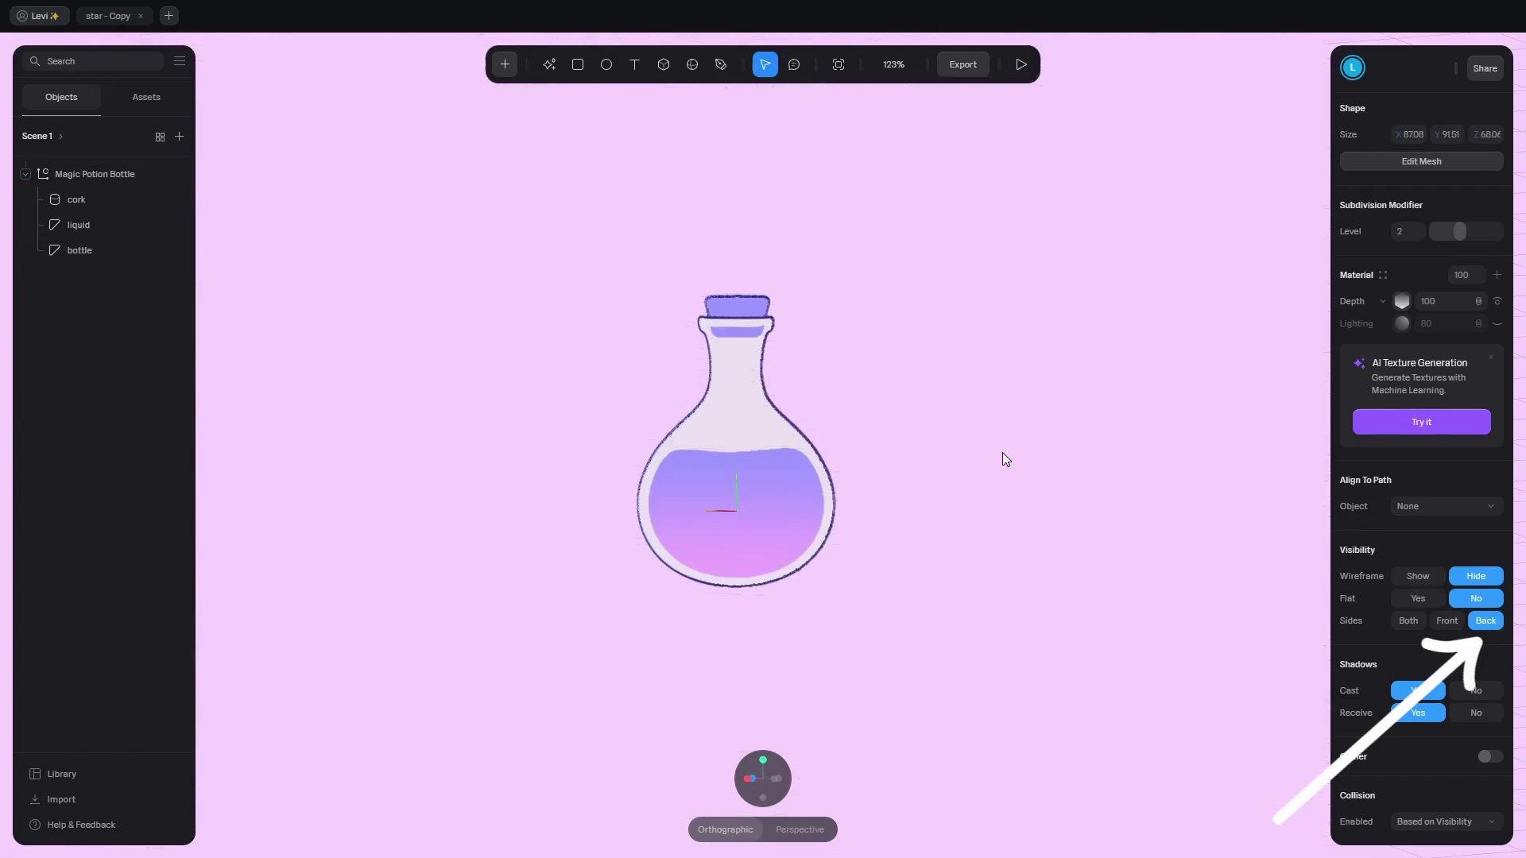
Step: Apply the 'outline' colour asset to the liquid copy and set its Sides to Back
{"action": "left_click", "coordinate": [1003, 453]}
{"action": "left_click", "coordinate": [763, 779]}
{"action": "left_click", "coordinate": [76, 225]}
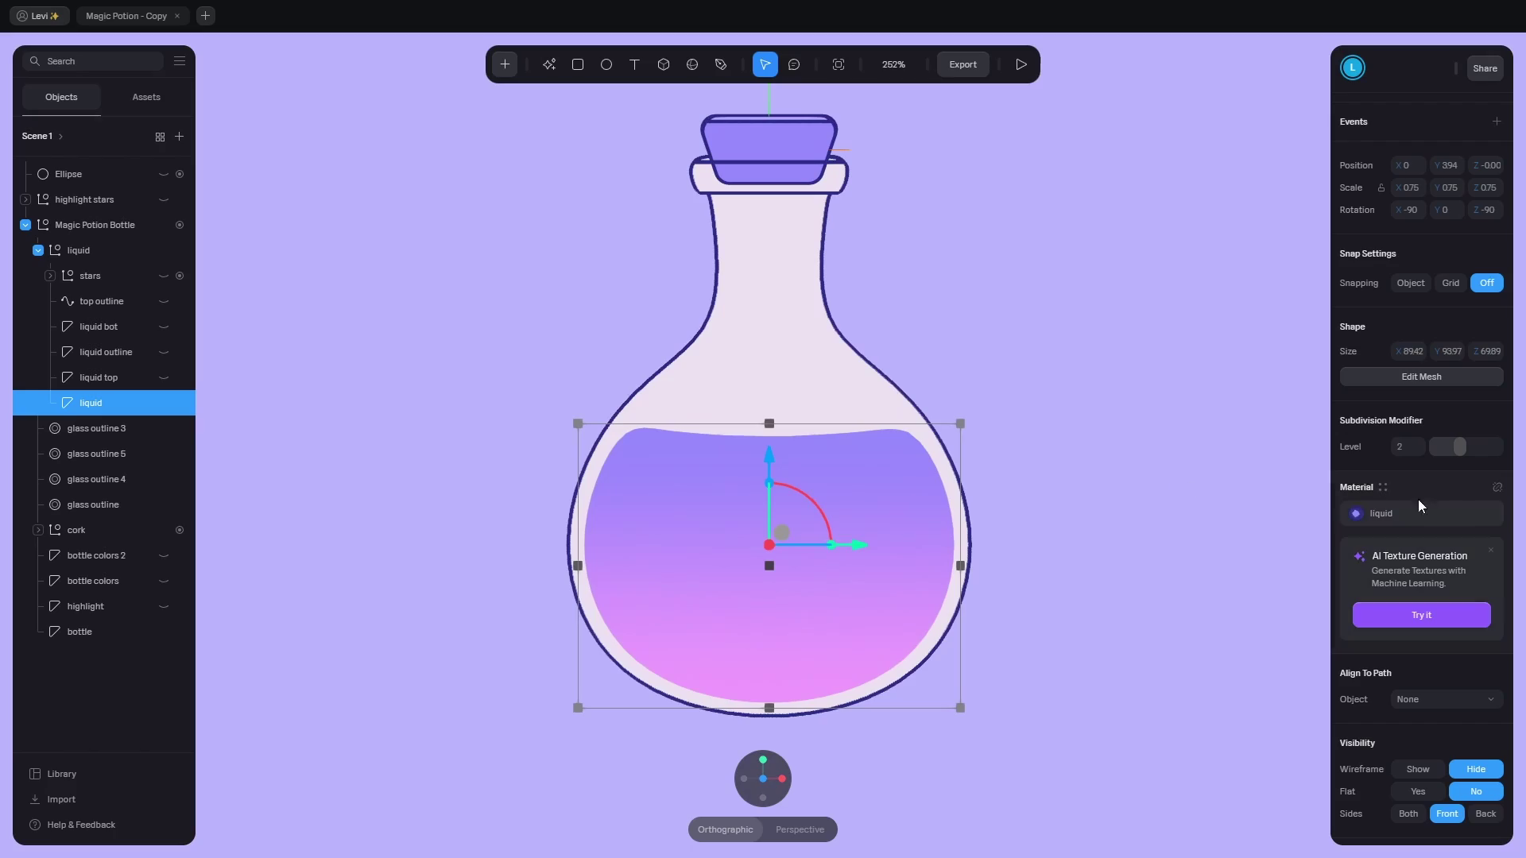
{"action": "left_click", "coordinate": [1369, 514]}
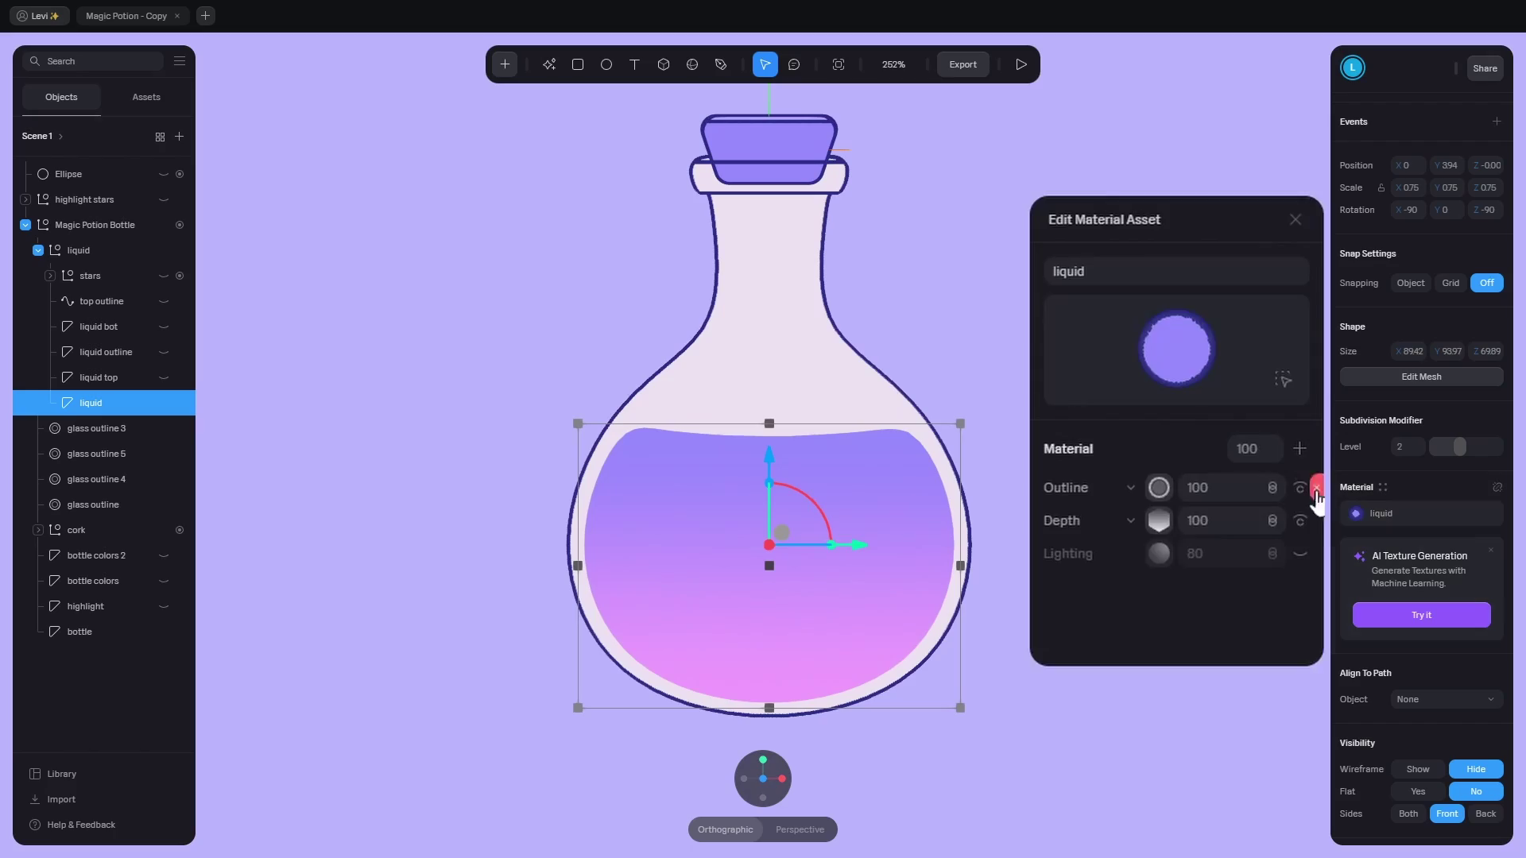
{"action": "left_click", "coordinate": [1295, 220]}
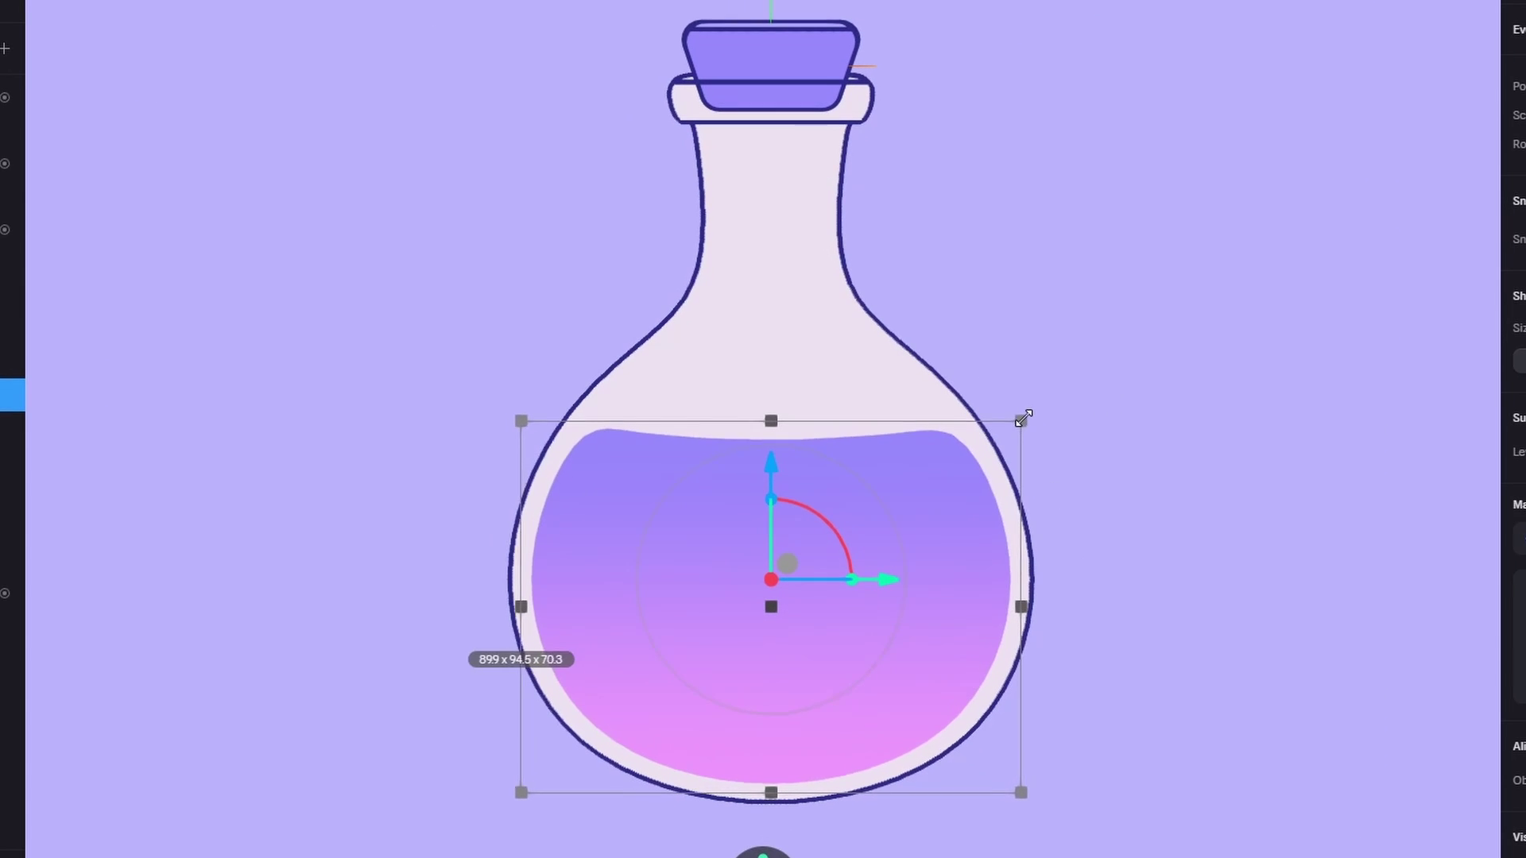
{"action": "left_click", "coordinate": [1518, 540]}
{"action": "left_click", "coordinate": [1277, 374]}
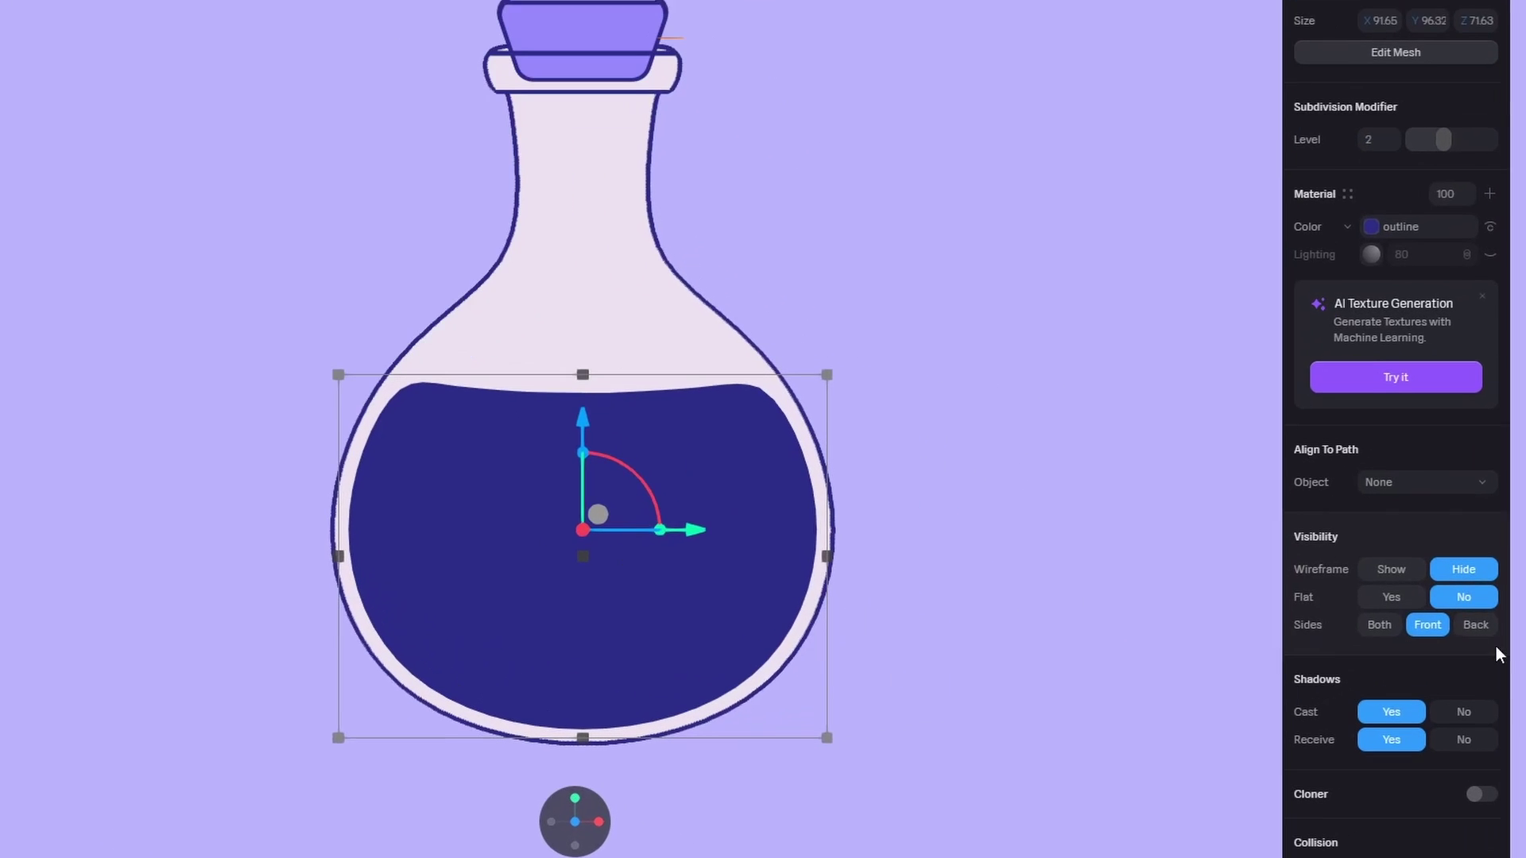
{"action": "left_click", "coordinate": [1476, 624]}
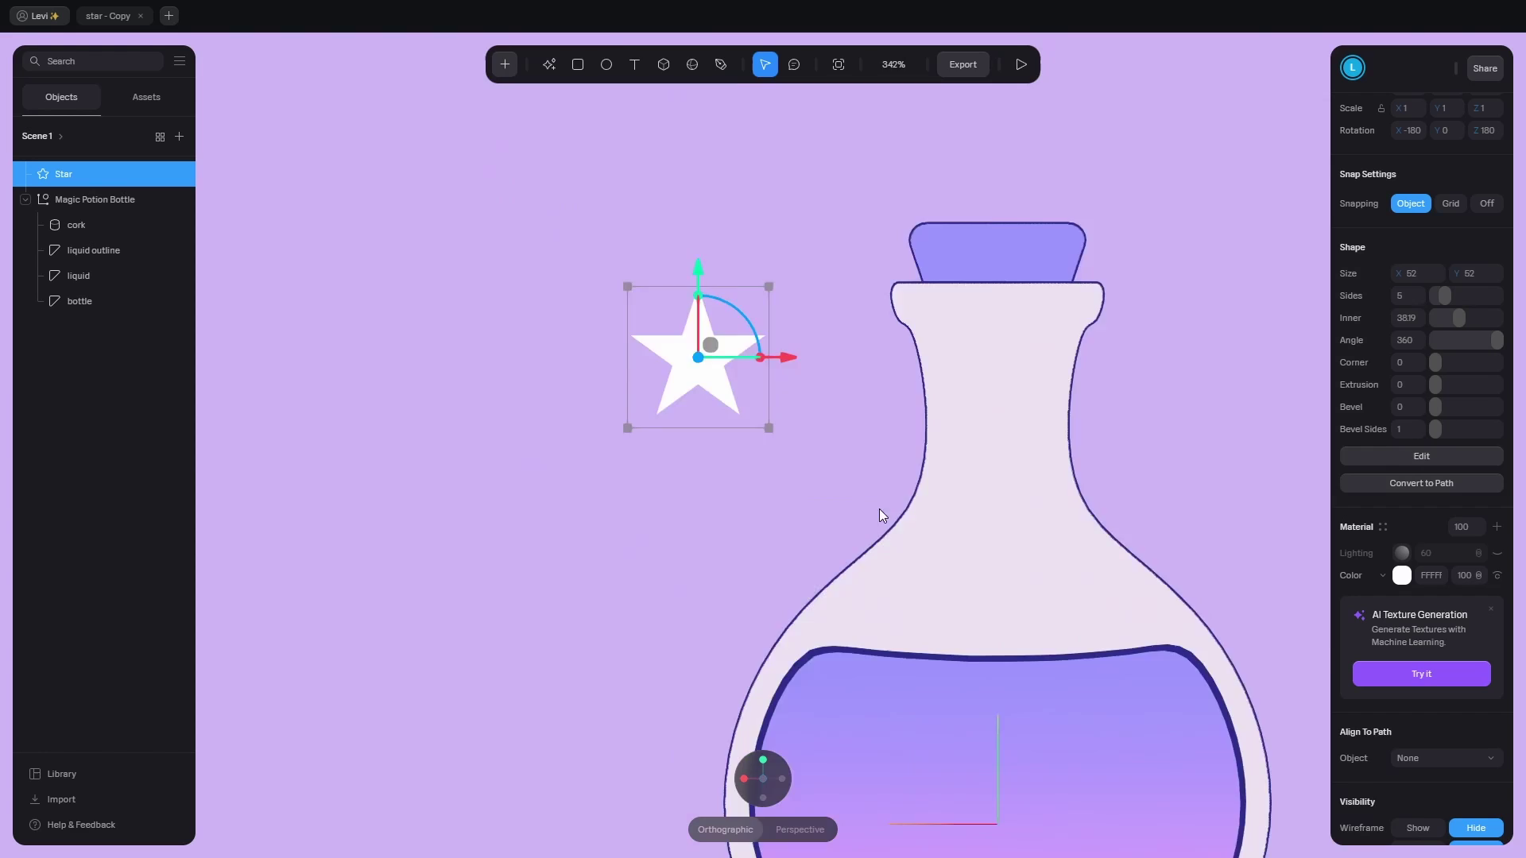
Step: Round all of the star's corner points with a value of 72
{"action": "key", "text": "Return"}
{"action": "left_click_drag", "start_coordinate": [653, 490], "coordinate": [720, 547]}
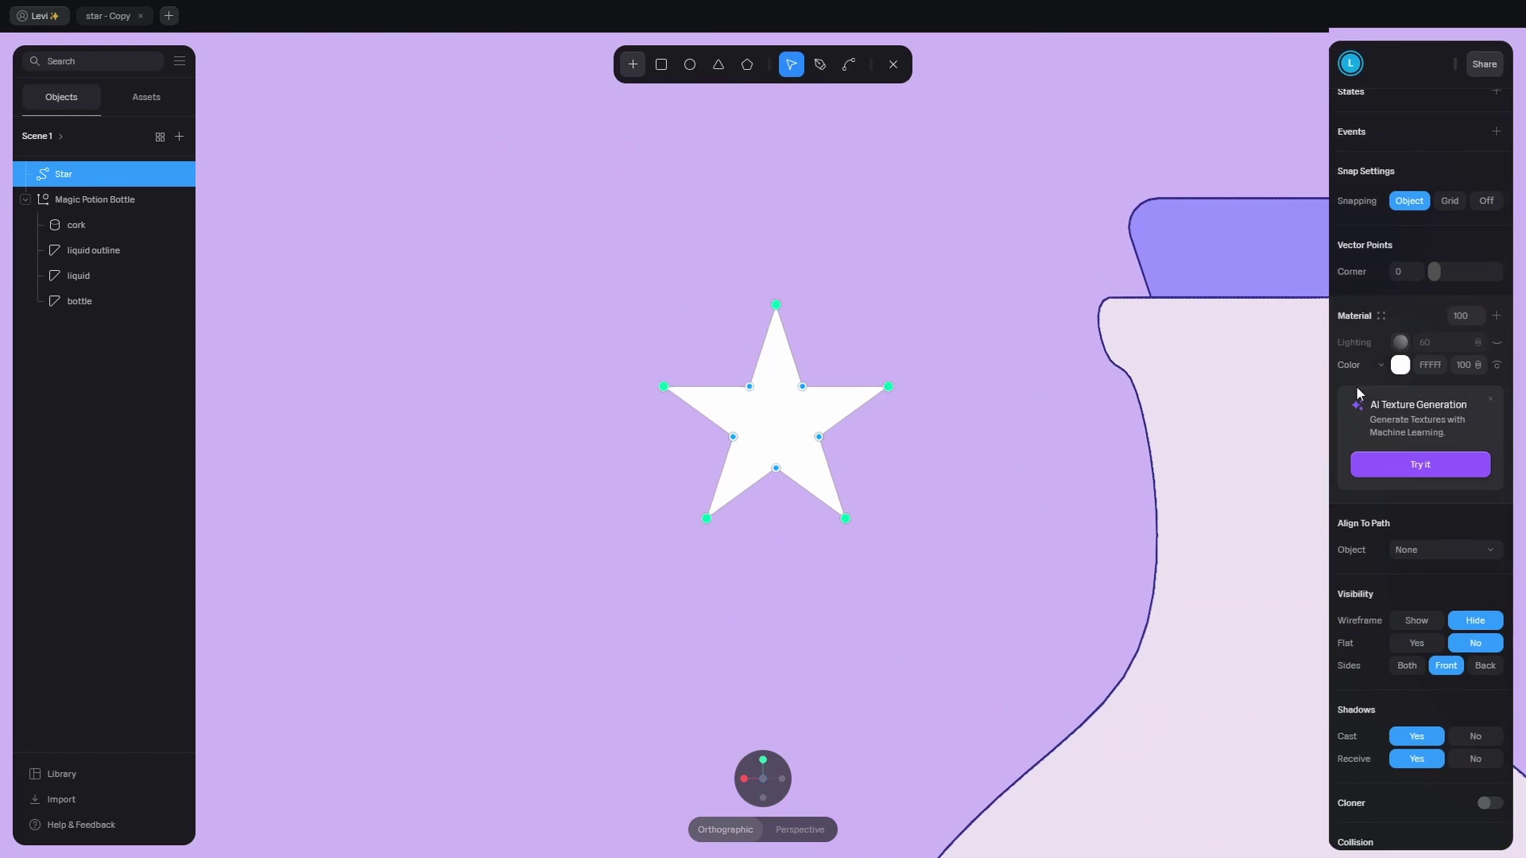
{"action": "left_click", "coordinate": [1417, 278]}
{"action": "type", "text": "72"}
{"action": "key", "text": "Escape"}
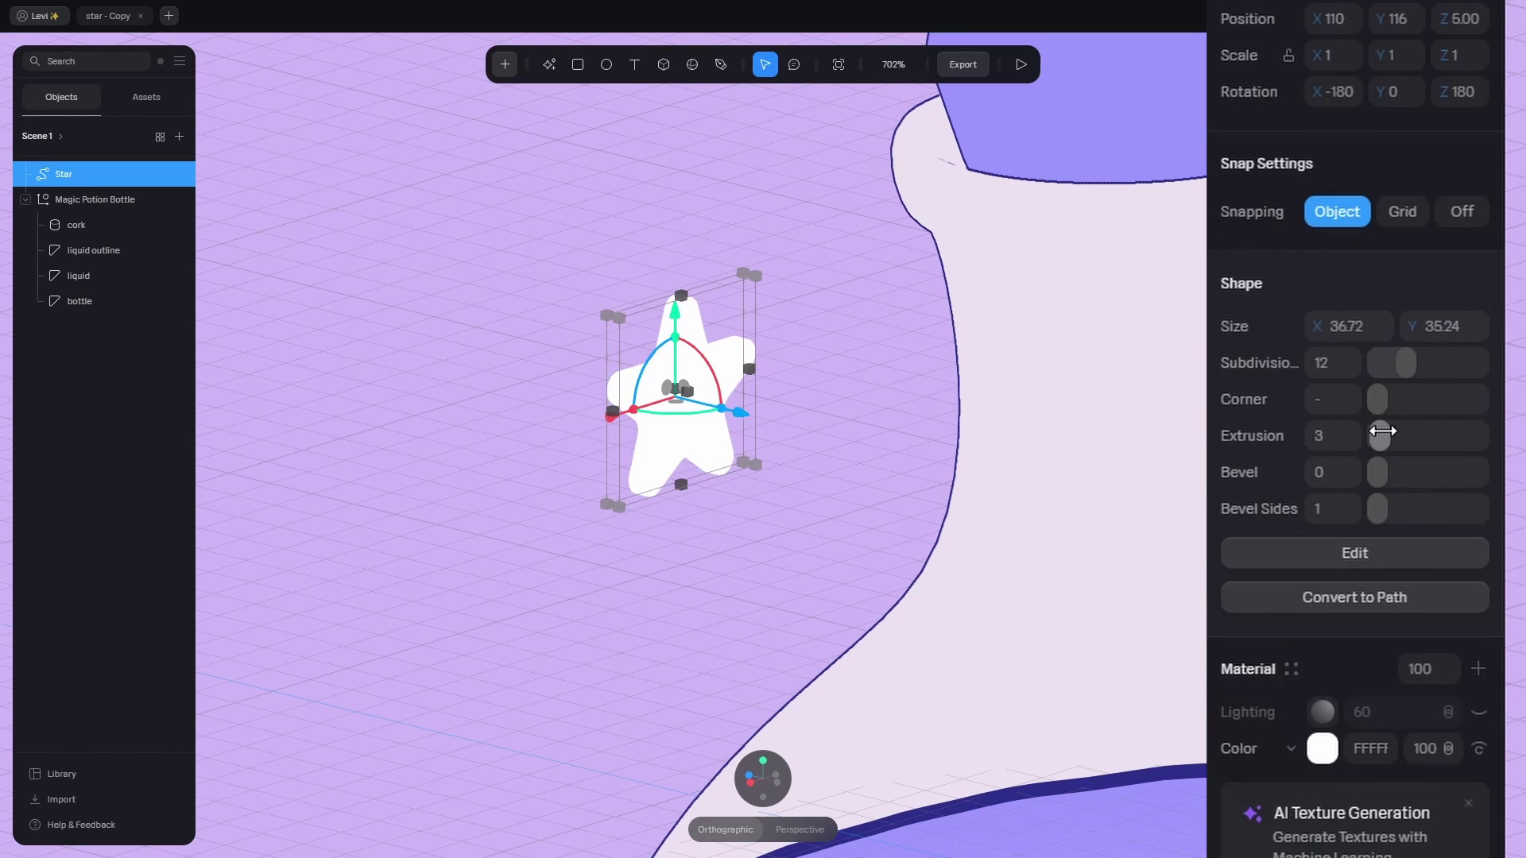
Step: Draw a new path with Round line caps
{"action": "key", "text": "p"}
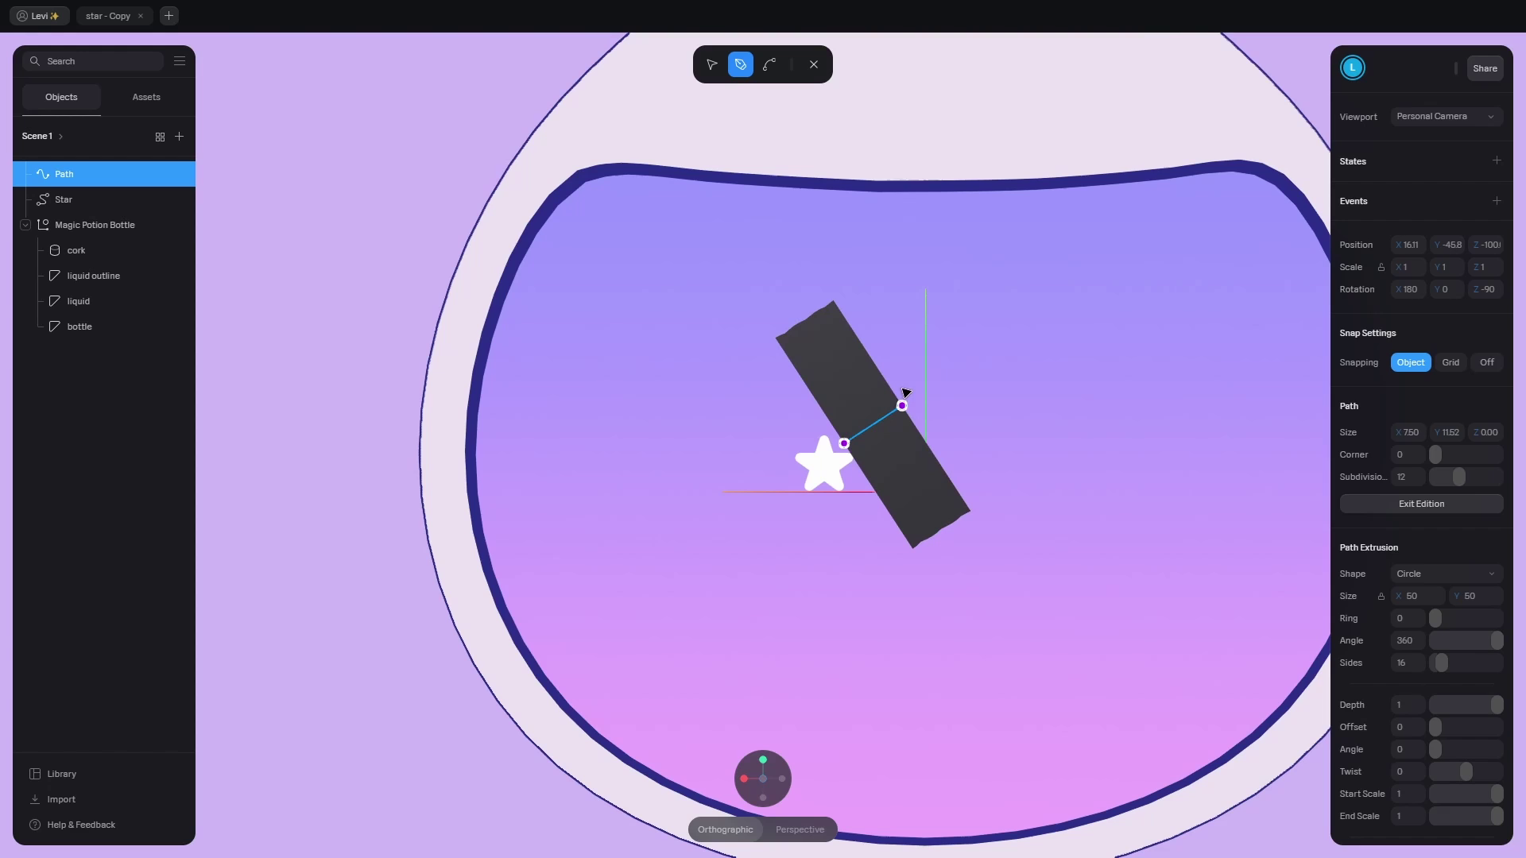
{"action": "scroll", "coordinate": [1351, 557], "scroll_direction": "down", "scroll_amount": 5}
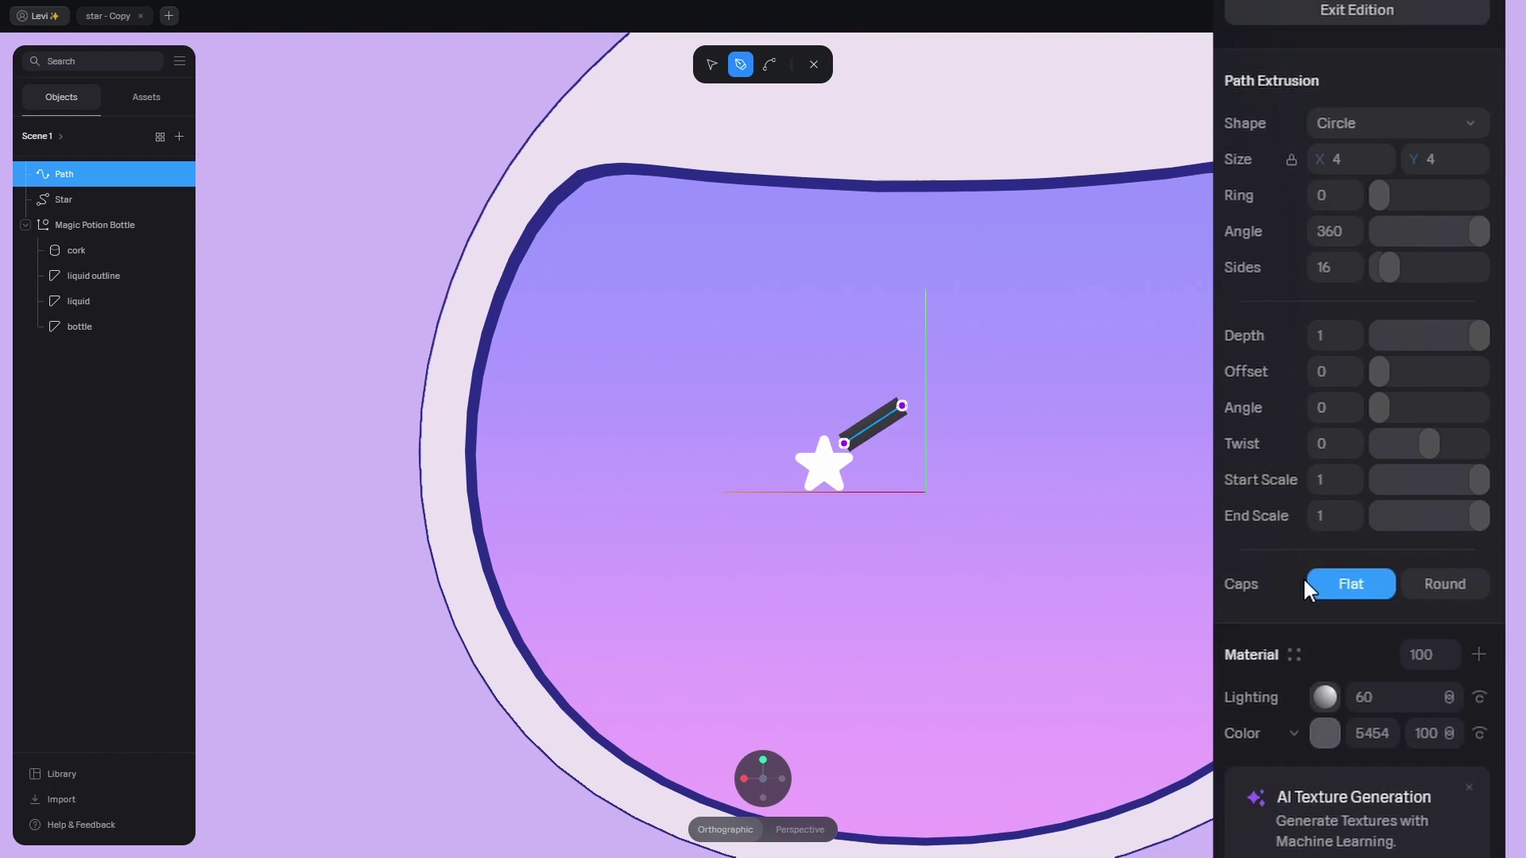
{"action": "left_click", "coordinate": [1445, 584]}
{"action": "scroll", "coordinate": [1161, 524], "scroll_direction": "up", "scroll_amount": 5}
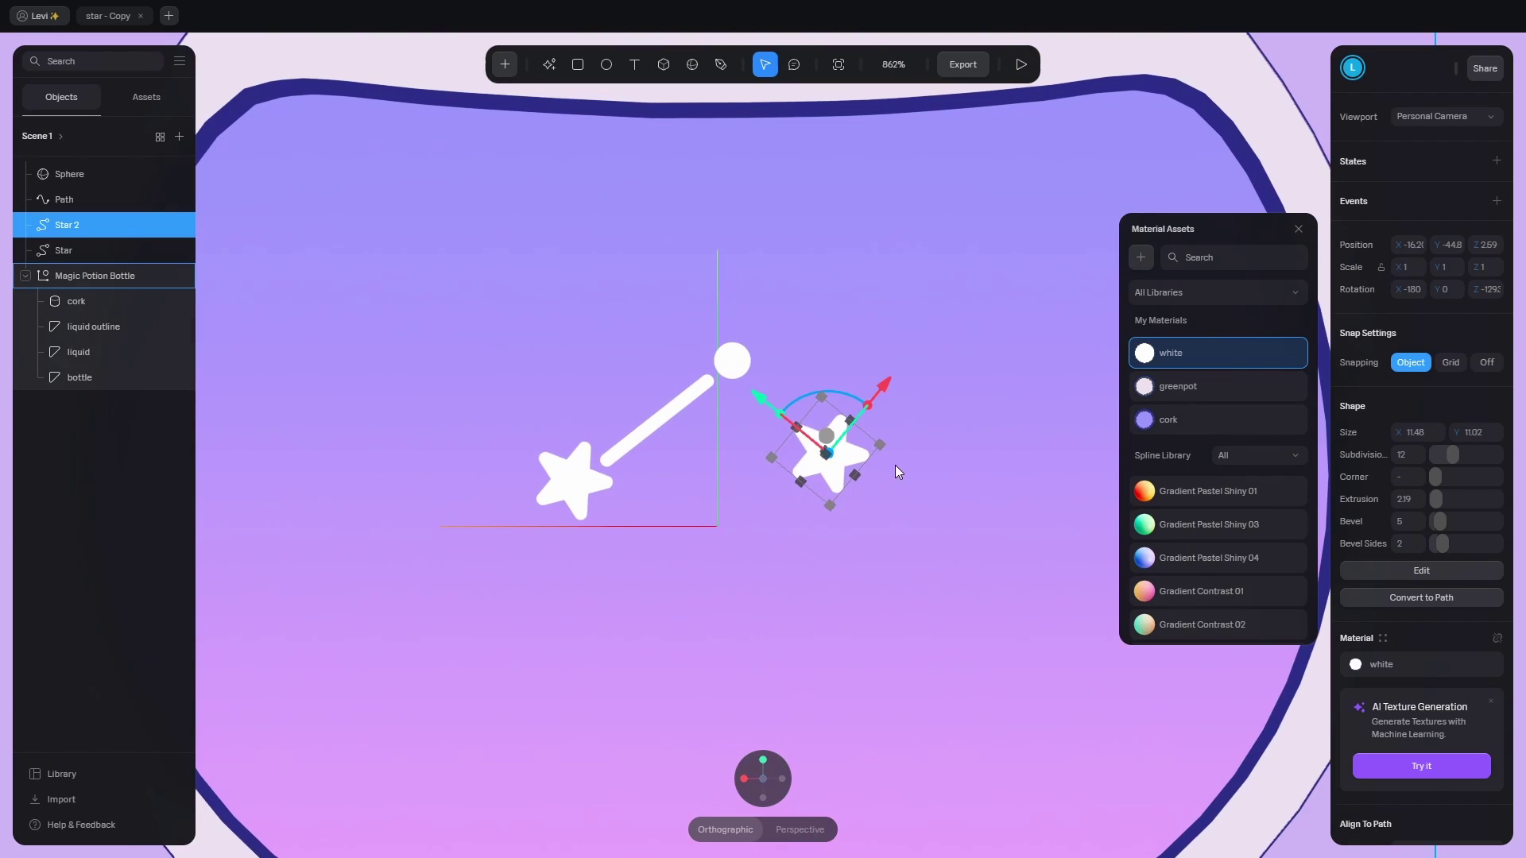
Step: Position the connecting lines between the sphere and Star 2 to form the constellation
{"action": "left_click", "coordinate": [666, 410]}
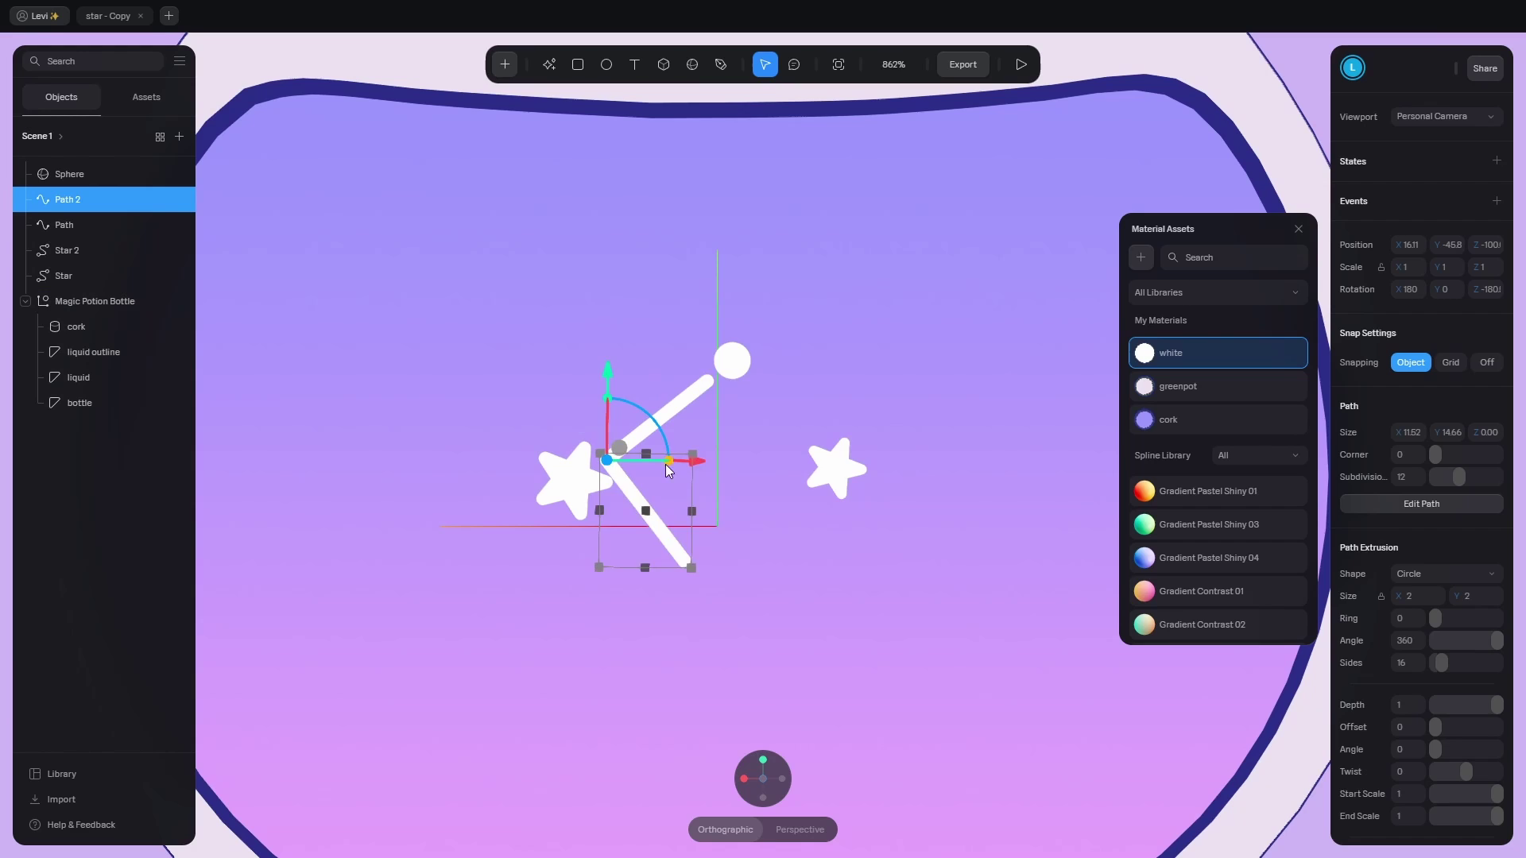
{"action": "left_click_drag", "start_coordinate": [668, 469], "coordinate": [807, 401]}
{"action": "left_click", "coordinate": [842, 485]}
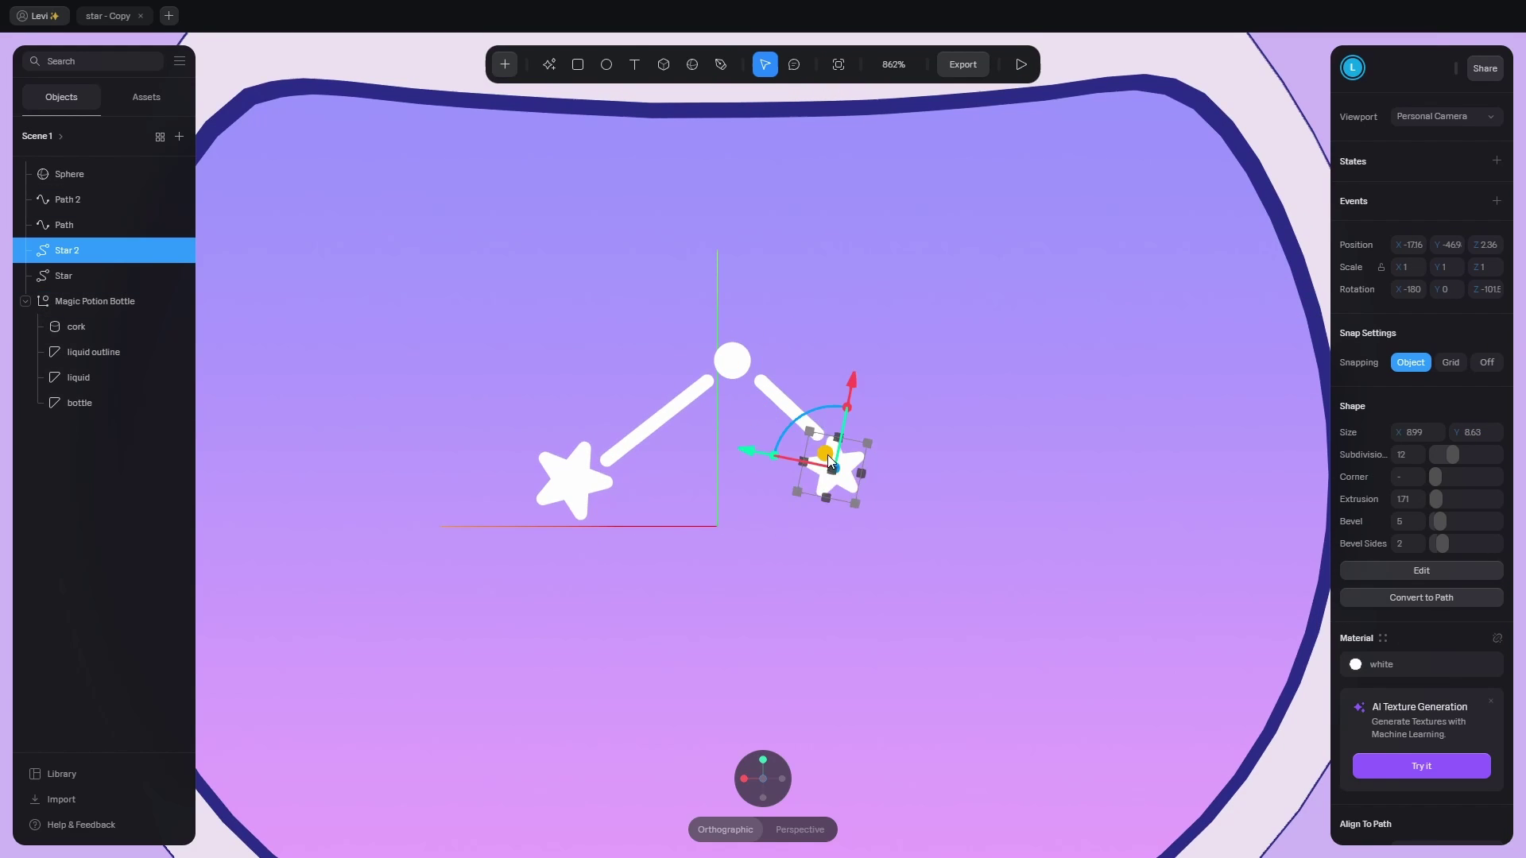
{"action": "left_click", "coordinate": [781, 407]}
{"action": "left_click_drag", "start_coordinate": [801, 522], "coordinate": [803, 537]}
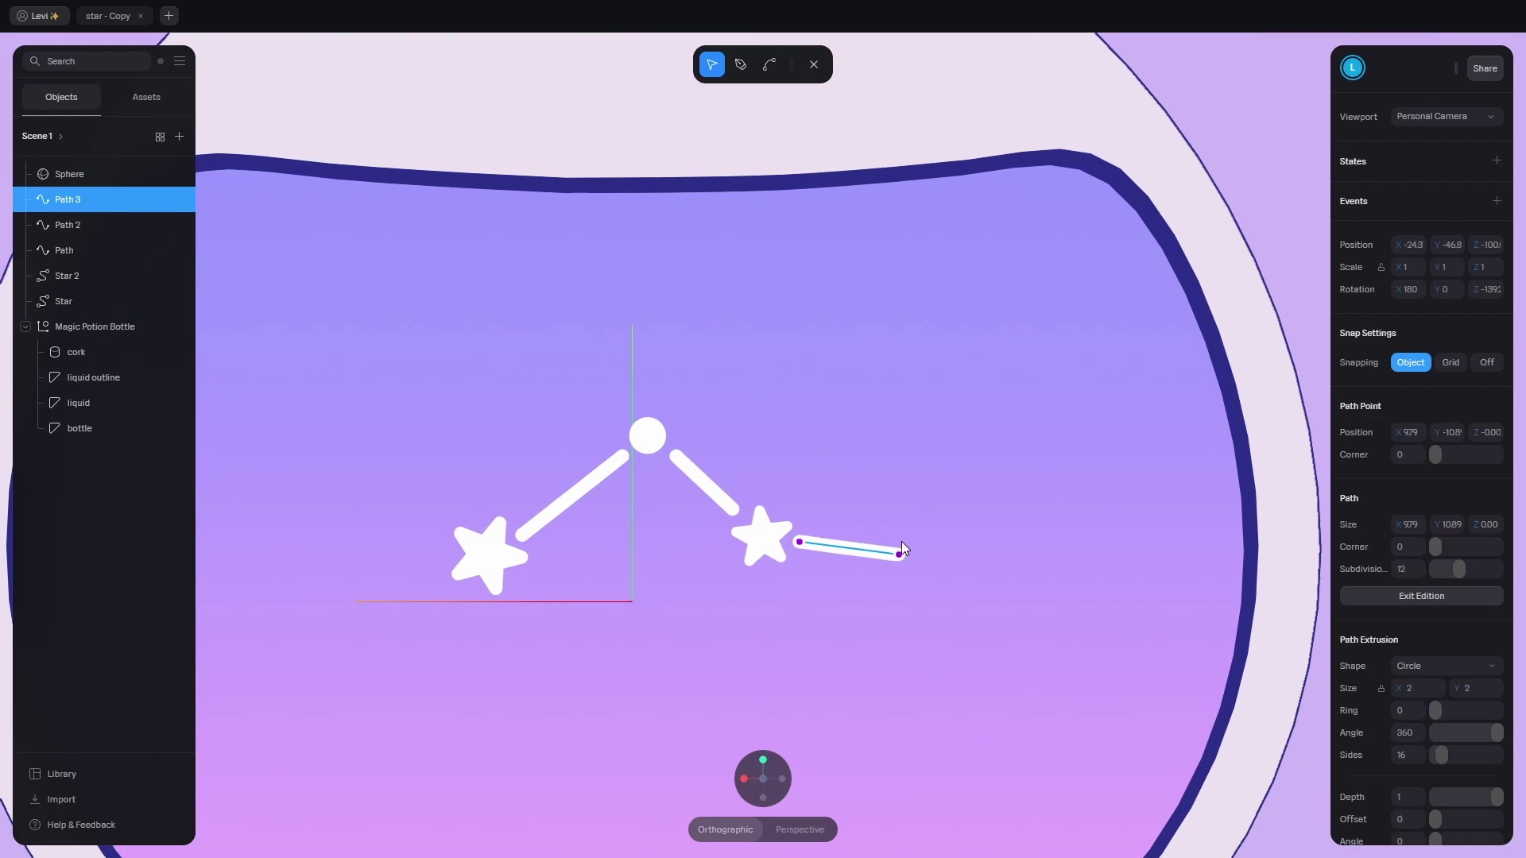
{"action": "left_click", "coordinate": [648, 436]}
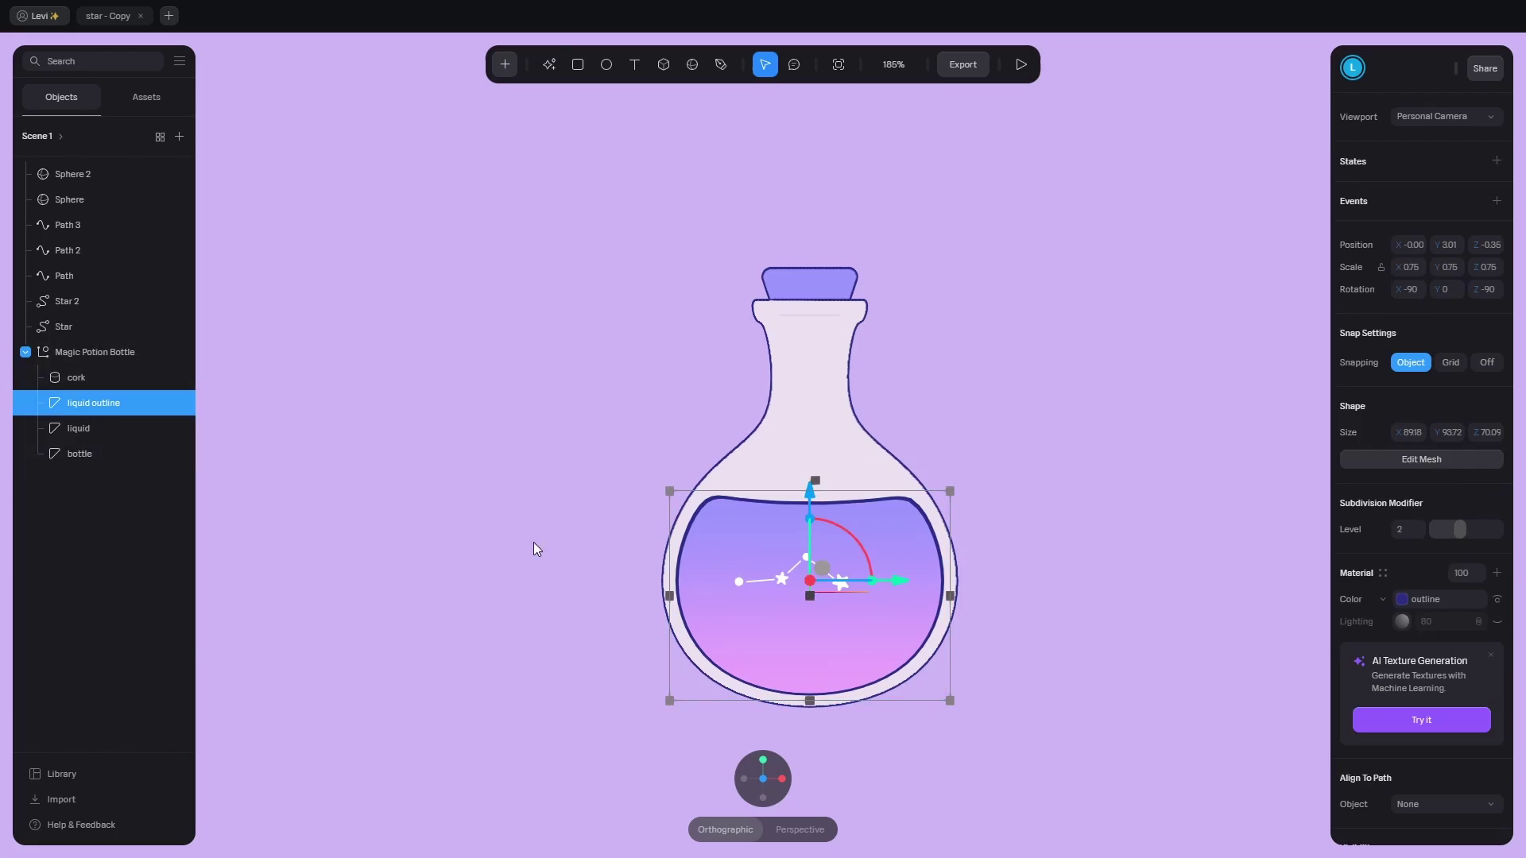
Step: Set liquid 2 to Front sides with 71 opacity, then move and resize it to fit the bottle
{"action": "double_click", "coordinate": [645, 492]}
{"action": "left_click", "coordinate": [935, 66]}
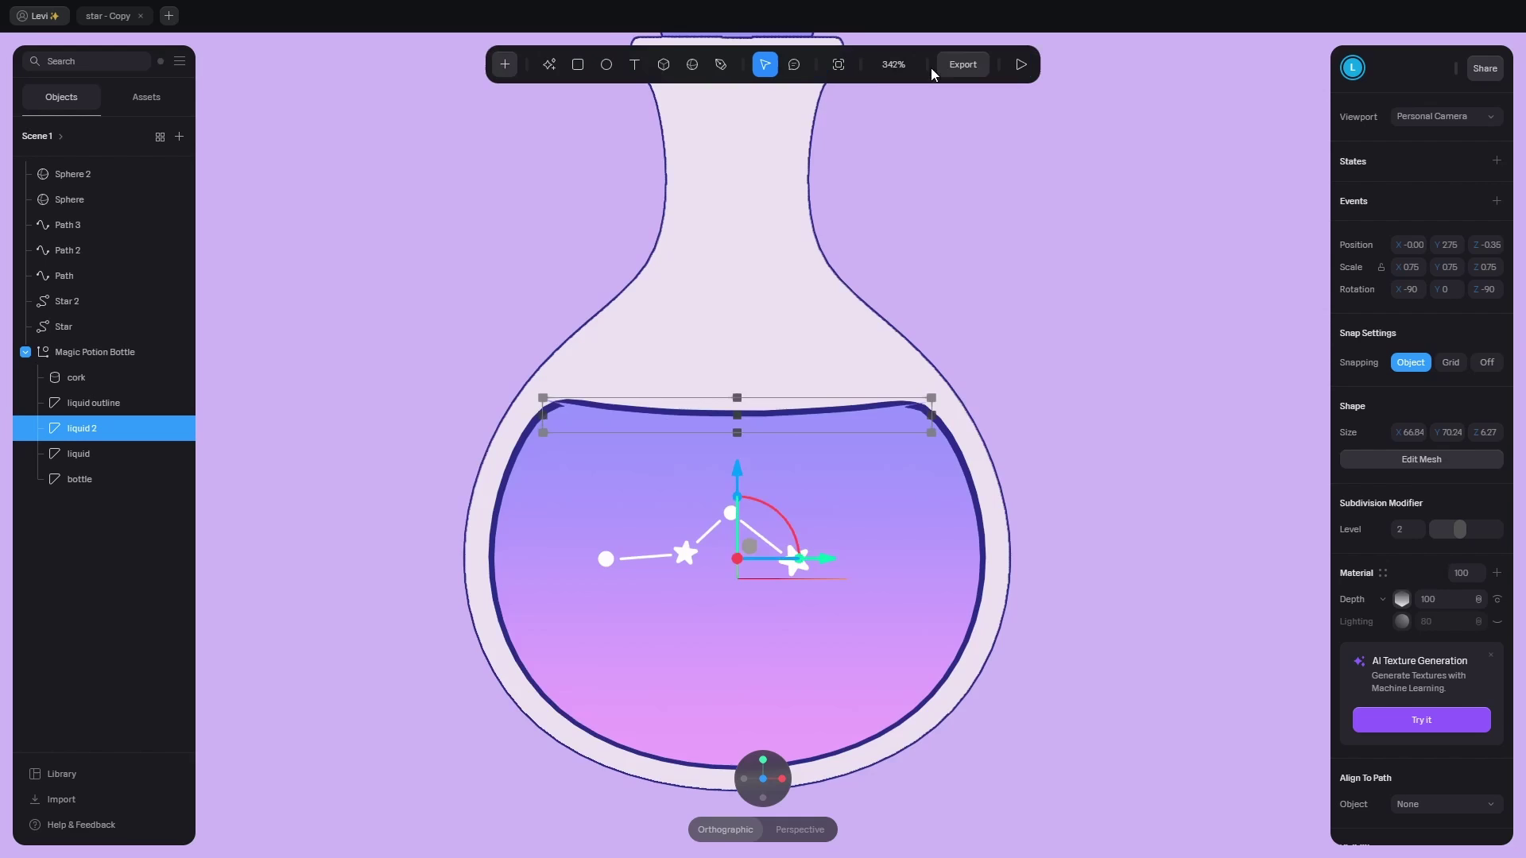
{"action": "scroll", "coordinate": [1128, 355], "scroll_direction": "up", "scroll_amount": 5}
{"action": "scroll", "coordinate": [1351, 636], "scroll_direction": "down", "scroll_amount": 5}
{"action": "left_click", "coordinate": [1397, 619]}
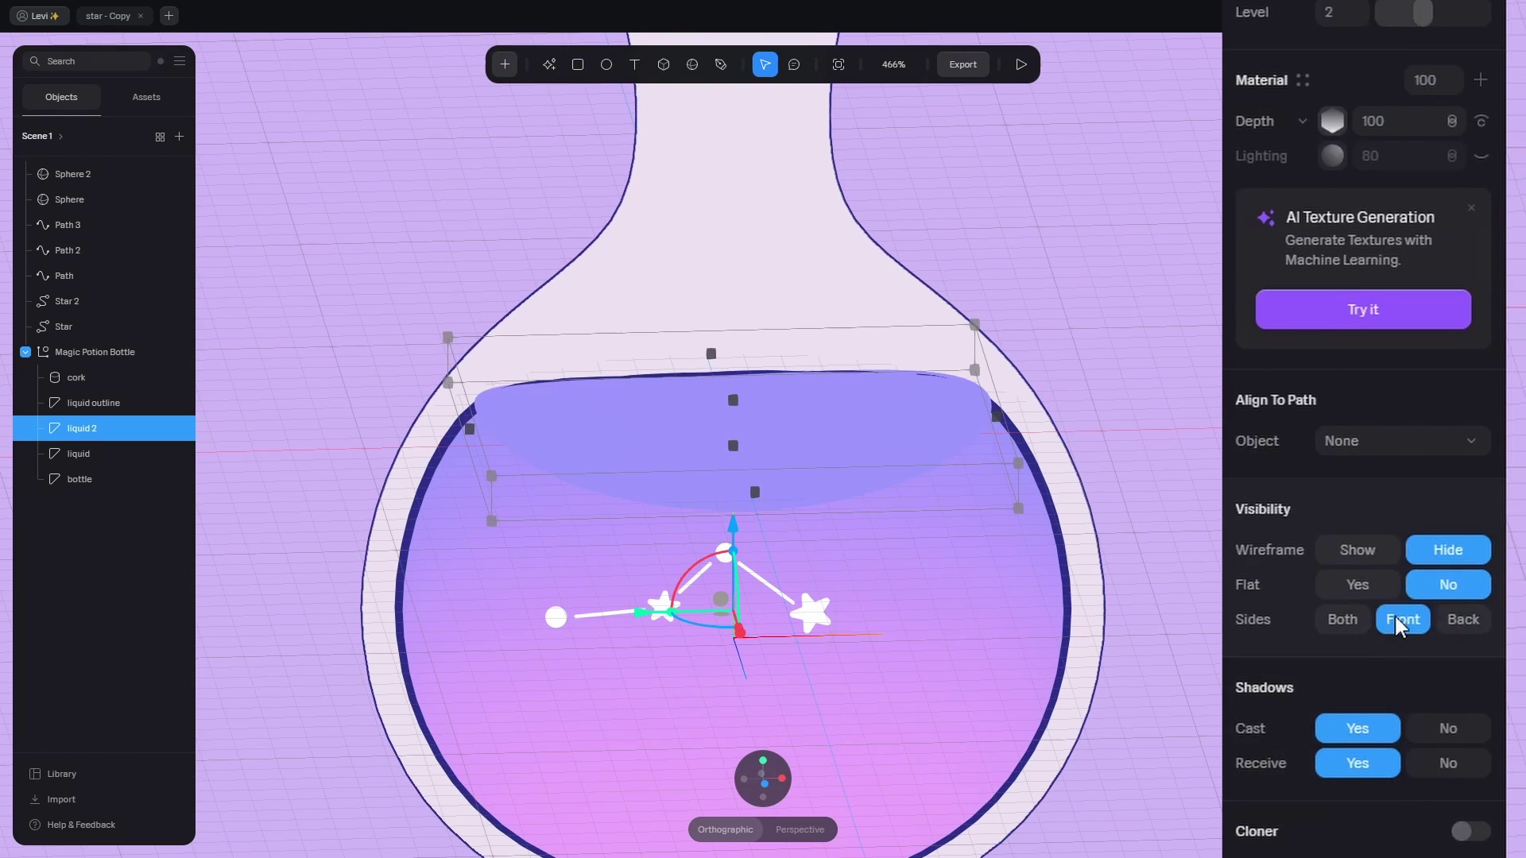
{"action": "scroll", "coordinate": [1359, 640], "scroll_direction": "up", "scroll_amount": 5}
{"action": "left_click_drag", "start_coordinate": [1430, 586], "coordinate": [1399, 587]}
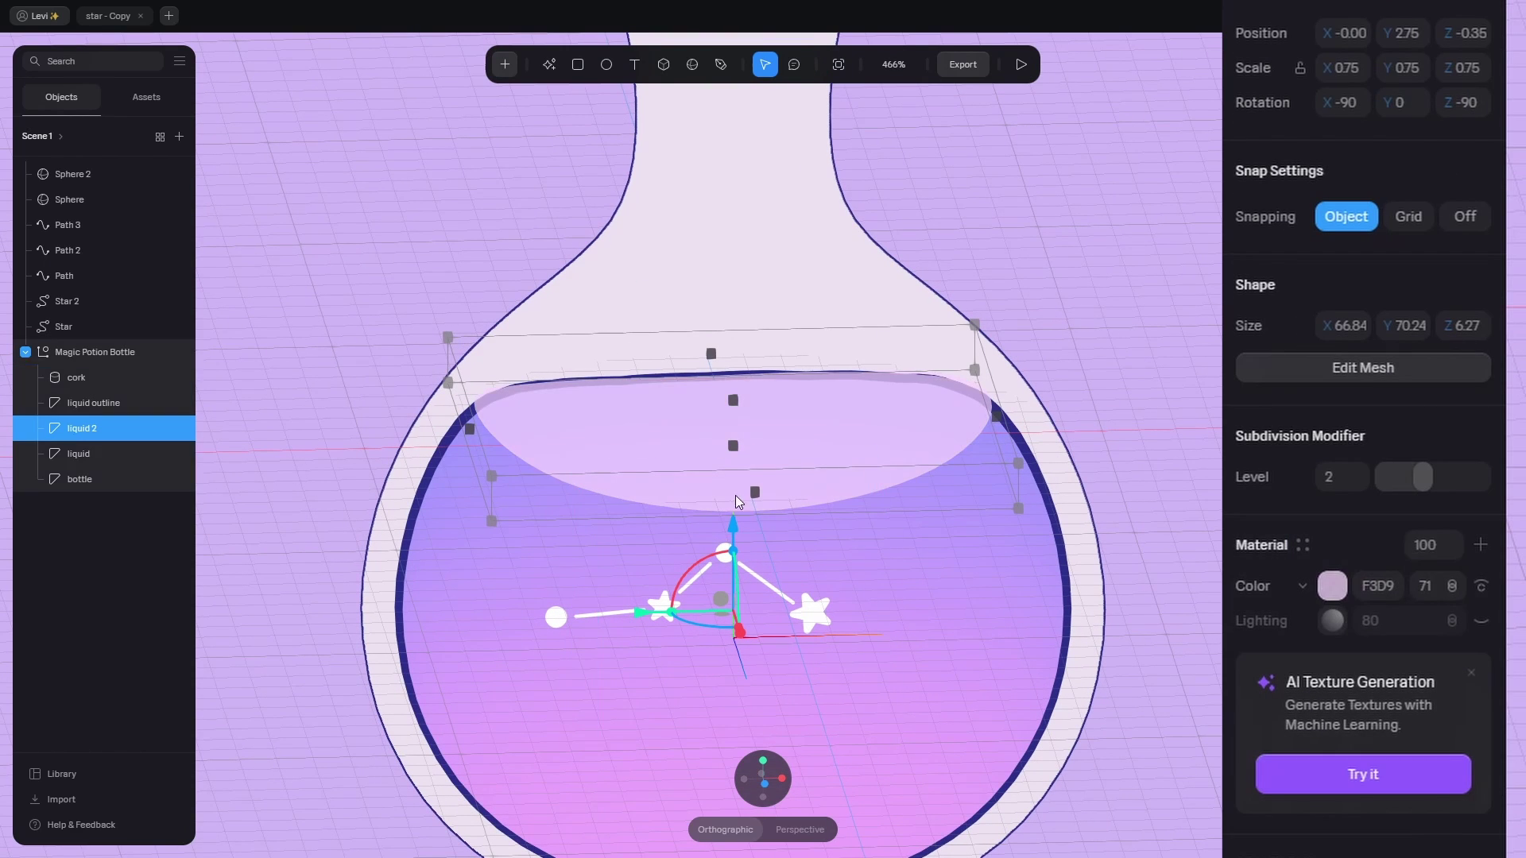
{"action": "left_click_drag", "start_coordinate": [731, 536], "coordinate": [733, 541]}
{"action": "left_click_drag", "start_coordinate": [974, 329], "coordinate": [966, 337]}
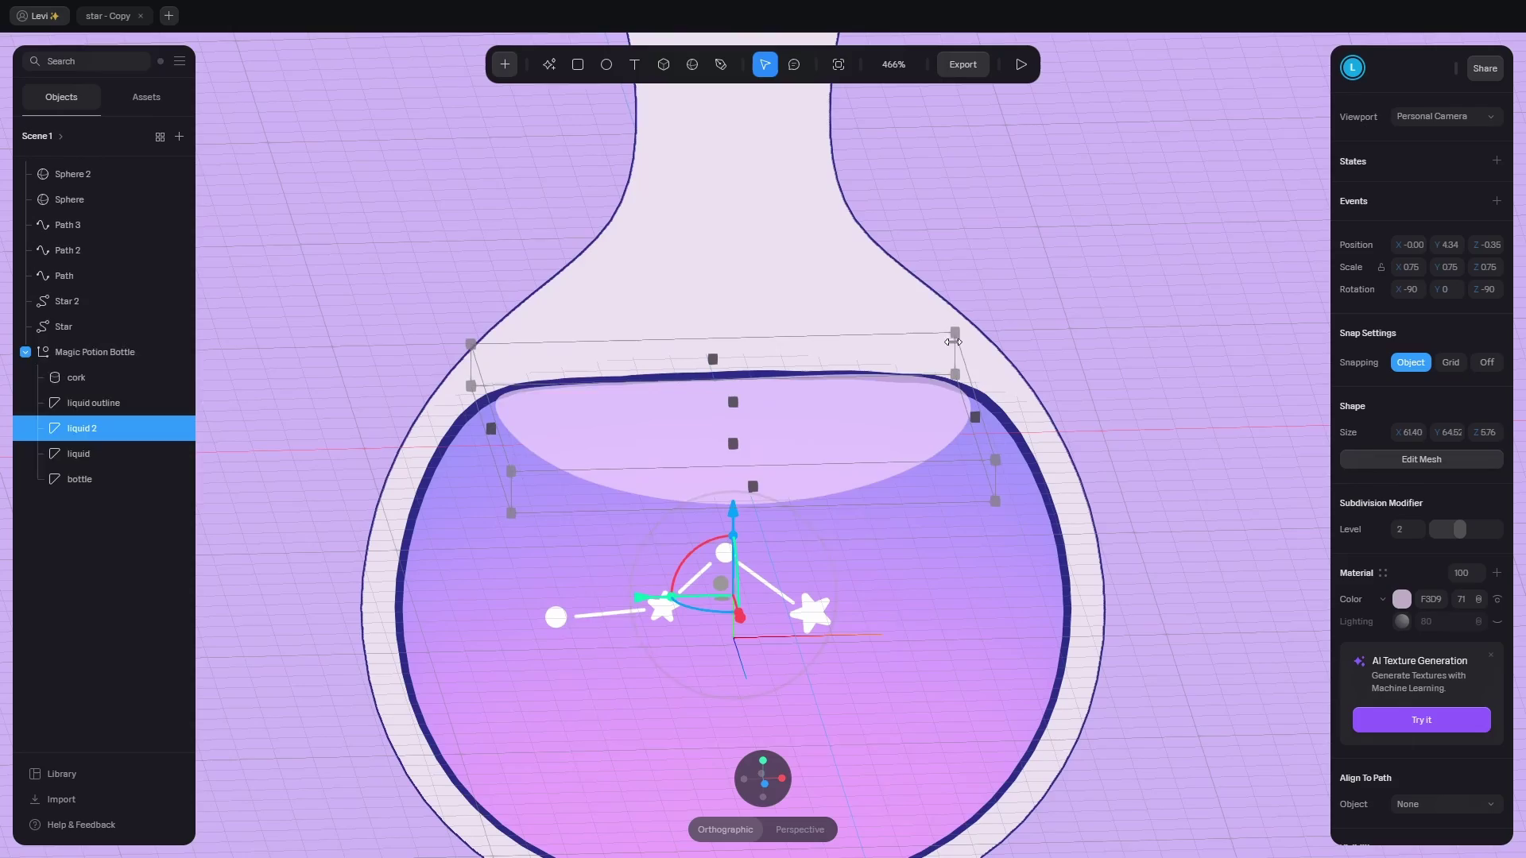
{"action": "scroll", "coordinate": [732, 527], "scroll_direction": "down", "scroll_amount": 8}
{"action": "key", "text": "Escape"}
Step: Darken the colour of the liquid's bottom patch
{"action": "scroll", "coordinate": [779, 541], "scroll_direction": "up", "scroll_amount": 2}
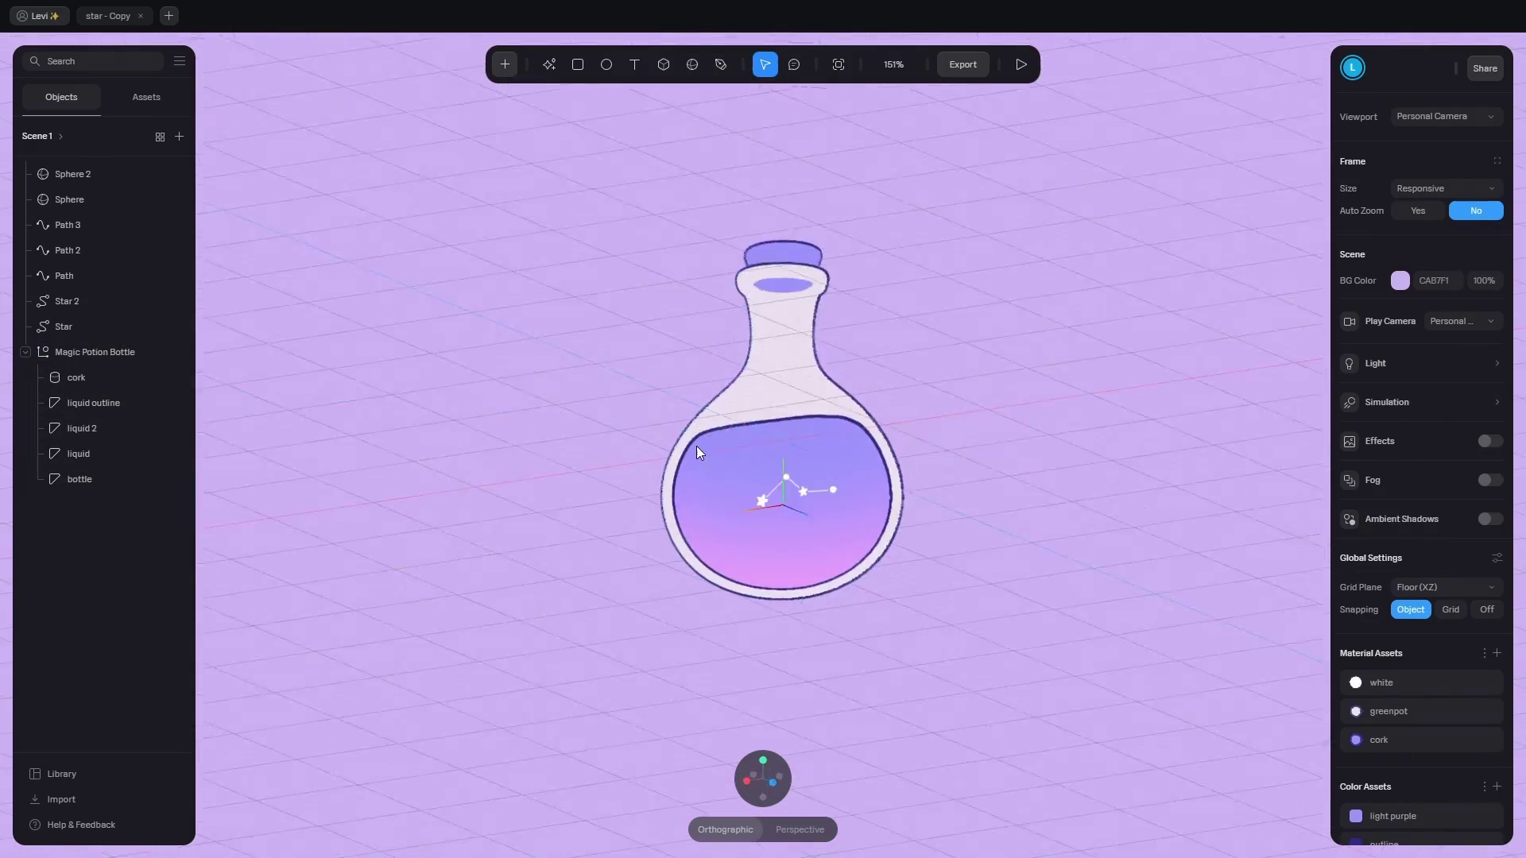
{"action": "left_click_drag", "start_coordinate": [1423, 517], "coordinate": [1427, 522]}
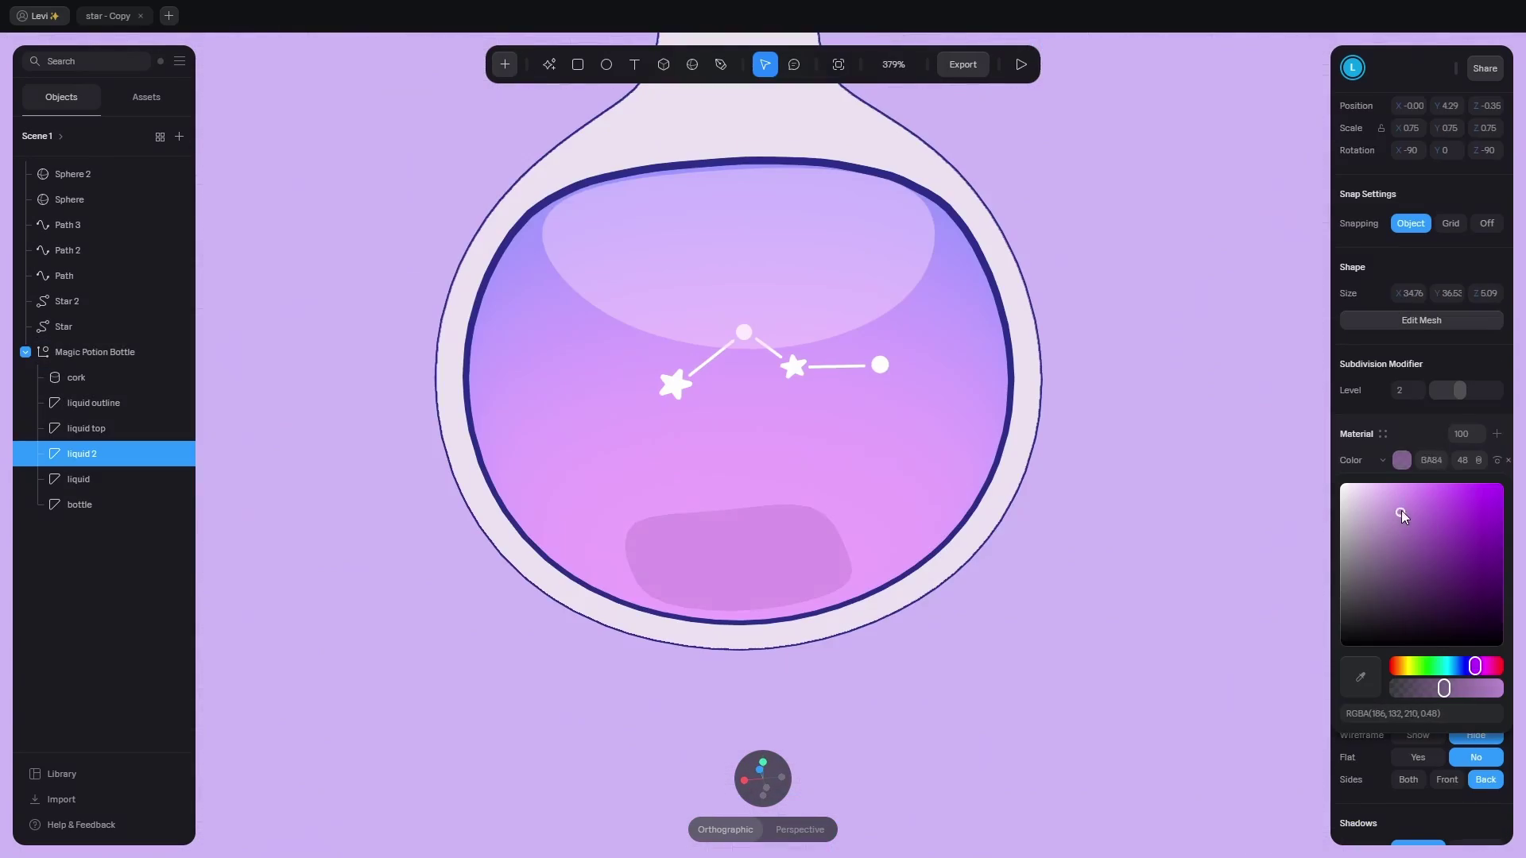
{"action": "scroll", "coordinate": [1051, 501], "scroll_direction": "down", "scroll_amount": 5}
{"action": "key", "text": "Escape"}
{"action": "scroll", "coordinate": [998, 513], "scroll_direction": "up", "scroll_amount": 2}
{"action": "scroll", "coordinate": [825, 517], "scroll_direction": "down", "scroll_amount": 5}
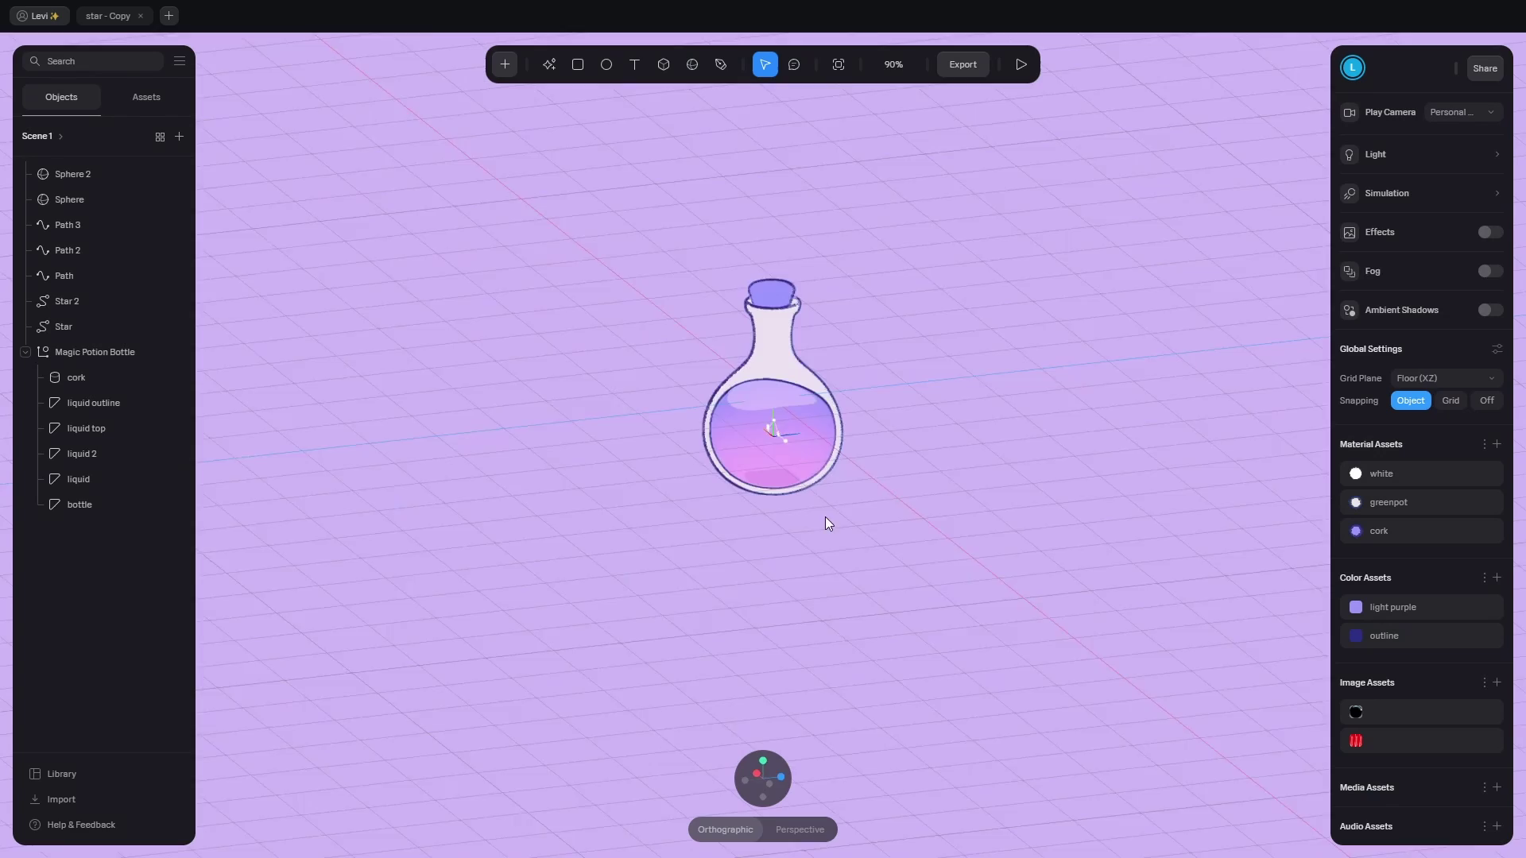
{"action": "scroll", "coordinate": [760, 422], "scroll_direction": "up", "scroll_amount": 5}
Step: Paste a half-sphere into the bottle, raise it slightly and assign it the liquid bot material
{"action": "key", "text": "ctrl+v"}
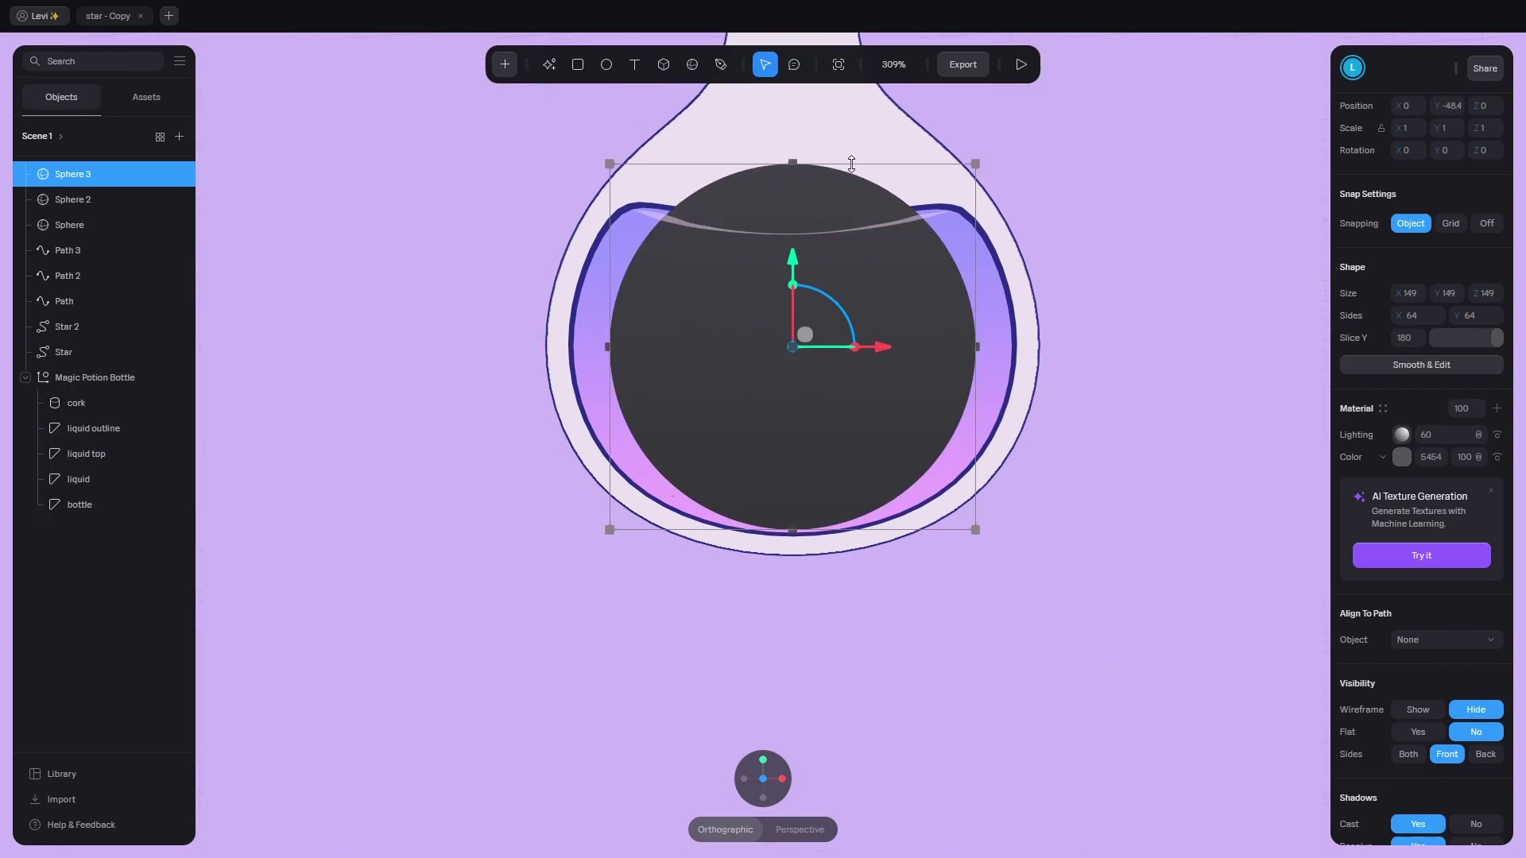
{"action": "left_click_drag", "start_coordinate": [795, 310], "coordinate": [795, 296]}
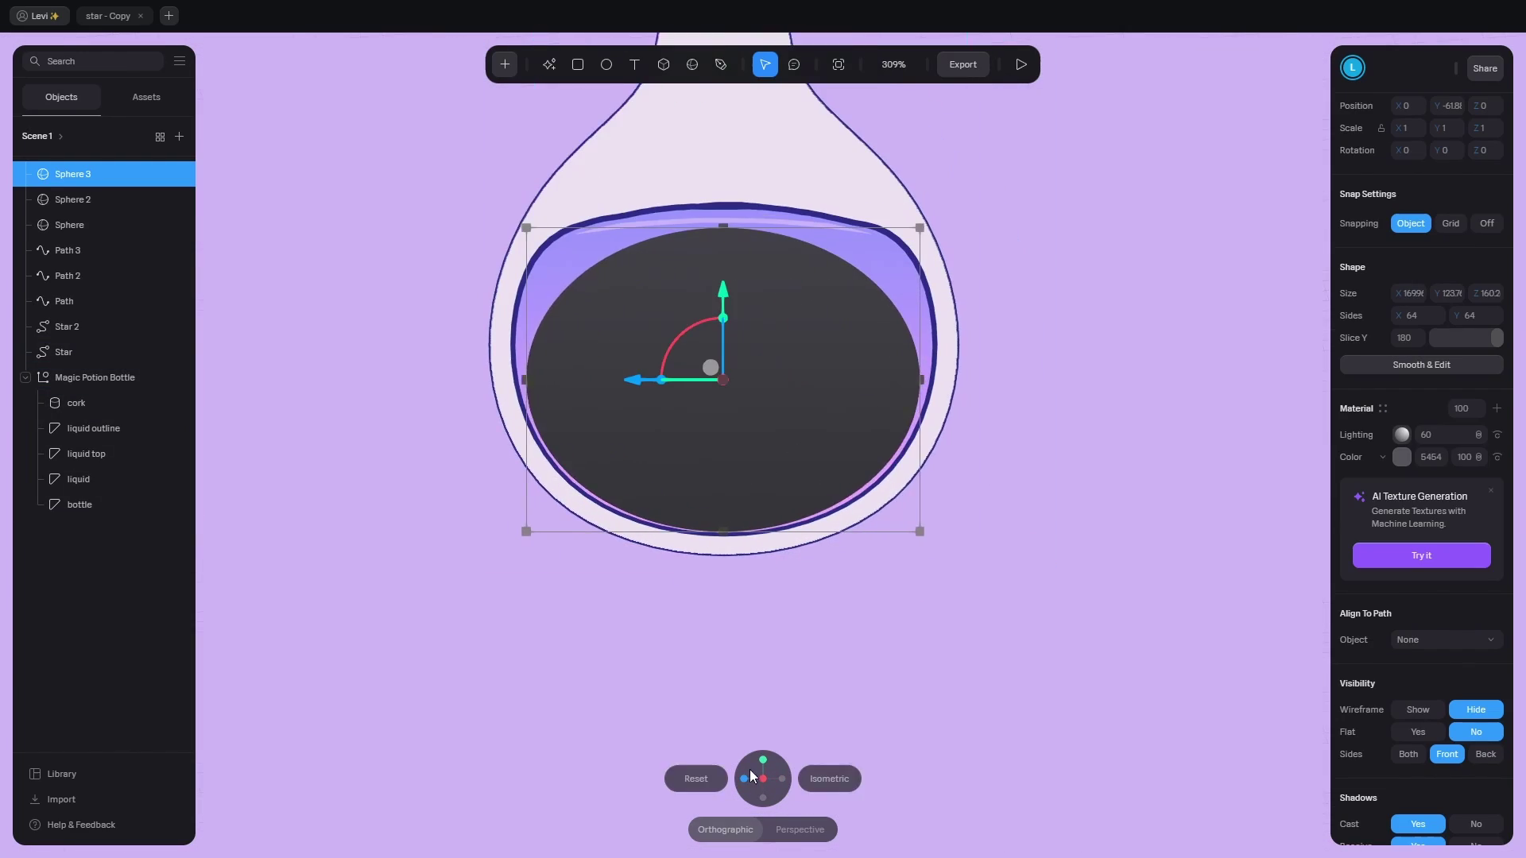
{"action": "key", "text": "Return"}
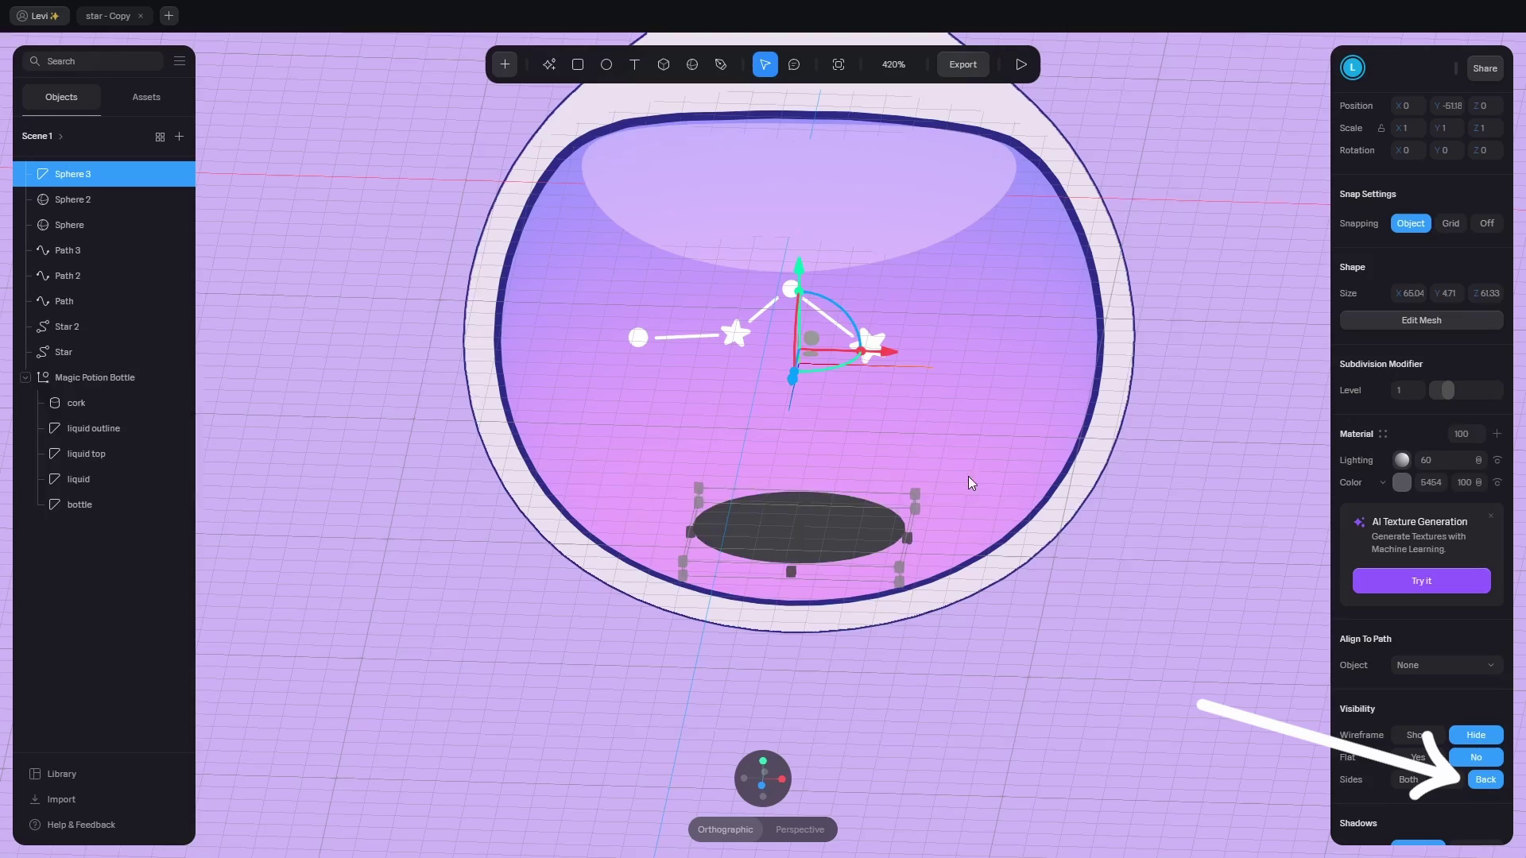
{"action": "left_click", "coordinate": [1383, 483]}
{"action": "left_click", "coordinate": [1206, 348]}
{"action": "scroll", "coordinate": [974, 667], "scroll_direction": "down", "scroll_amount": 6}
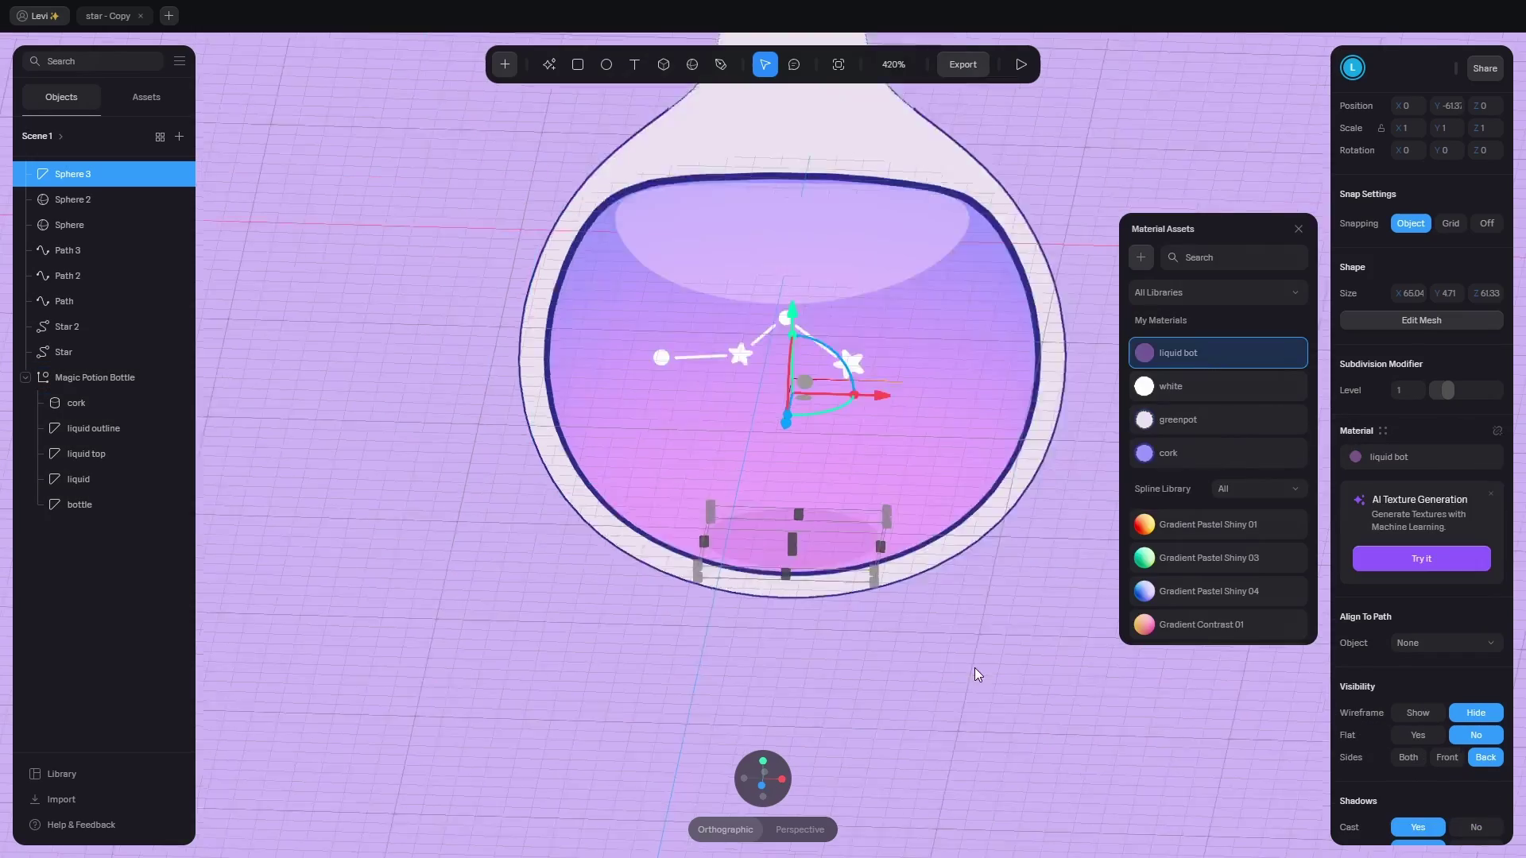
{"action": "left_click", "coordinate": [496, 523]}
{"action": "key", "text": "shift+1"}
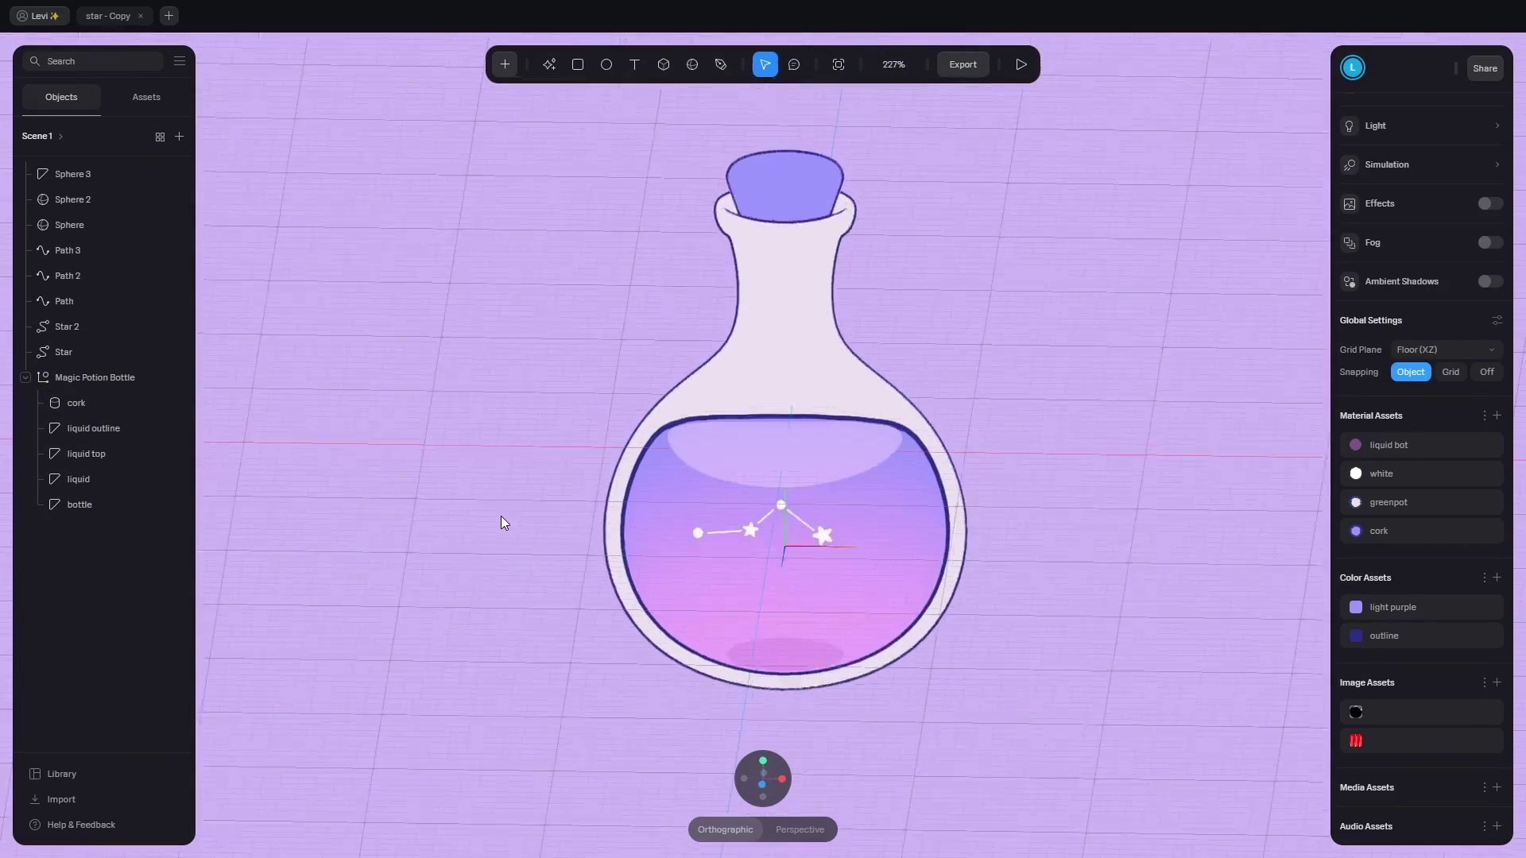
{"action": "left_click_drag", "start_coordinate": [434, 510], "coordinate": [483, 406]}
{"action": "left_click", "coordinate": [88, 174]}
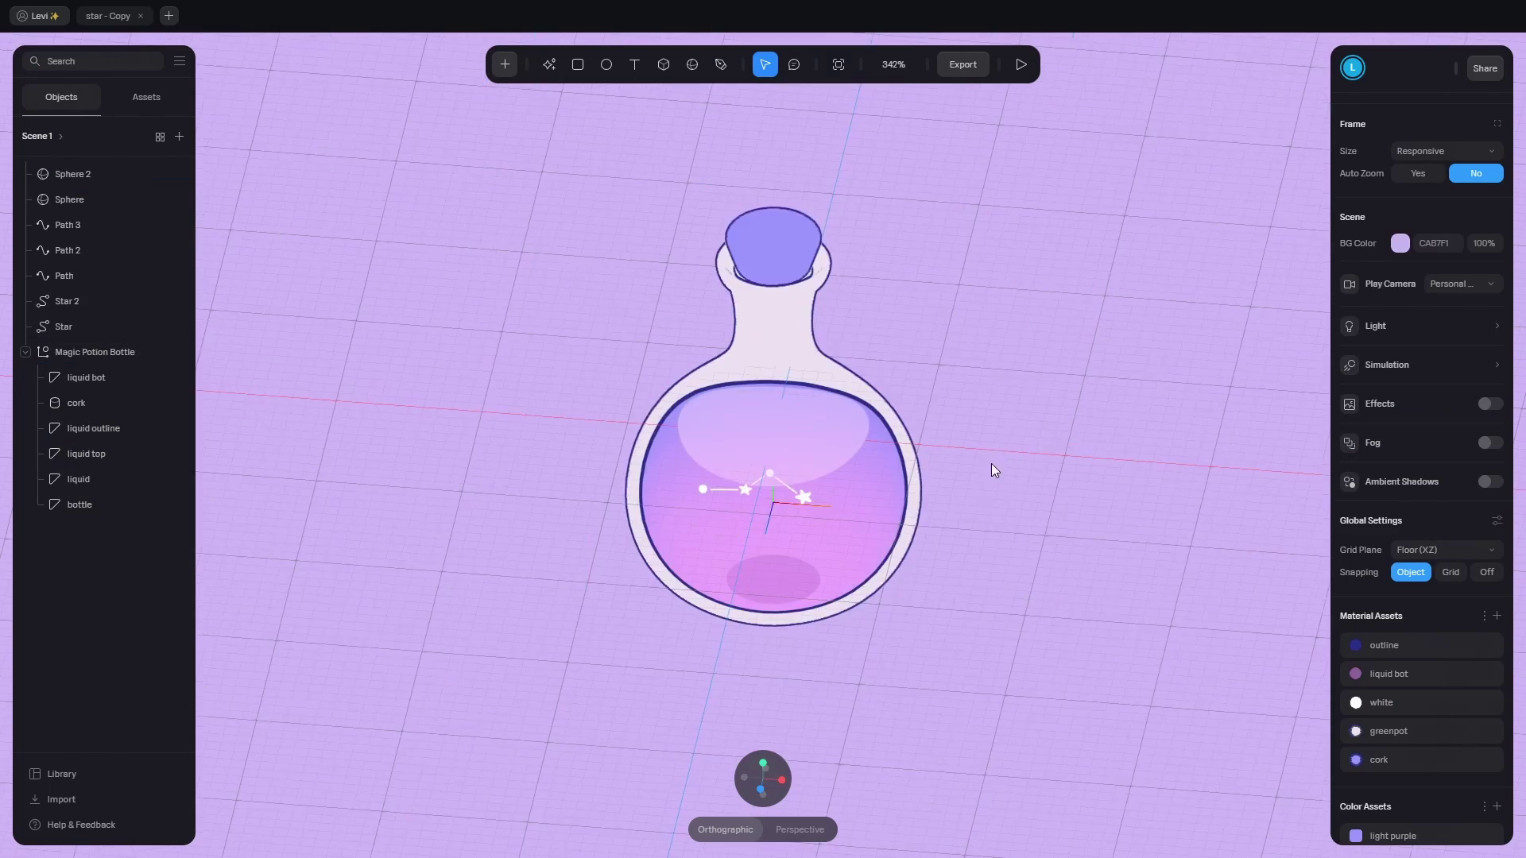
Step: Add a torus on the cork and give it the dark purple outline material
{"action": "scroll", "coordinate": [1065, 348], "scroll_direction": "up", "scroll_amount": 3}
{"action": "left_click", "coordinate": [589, 431]}
{"action": "left_click", "coordinate": [540, 421]}
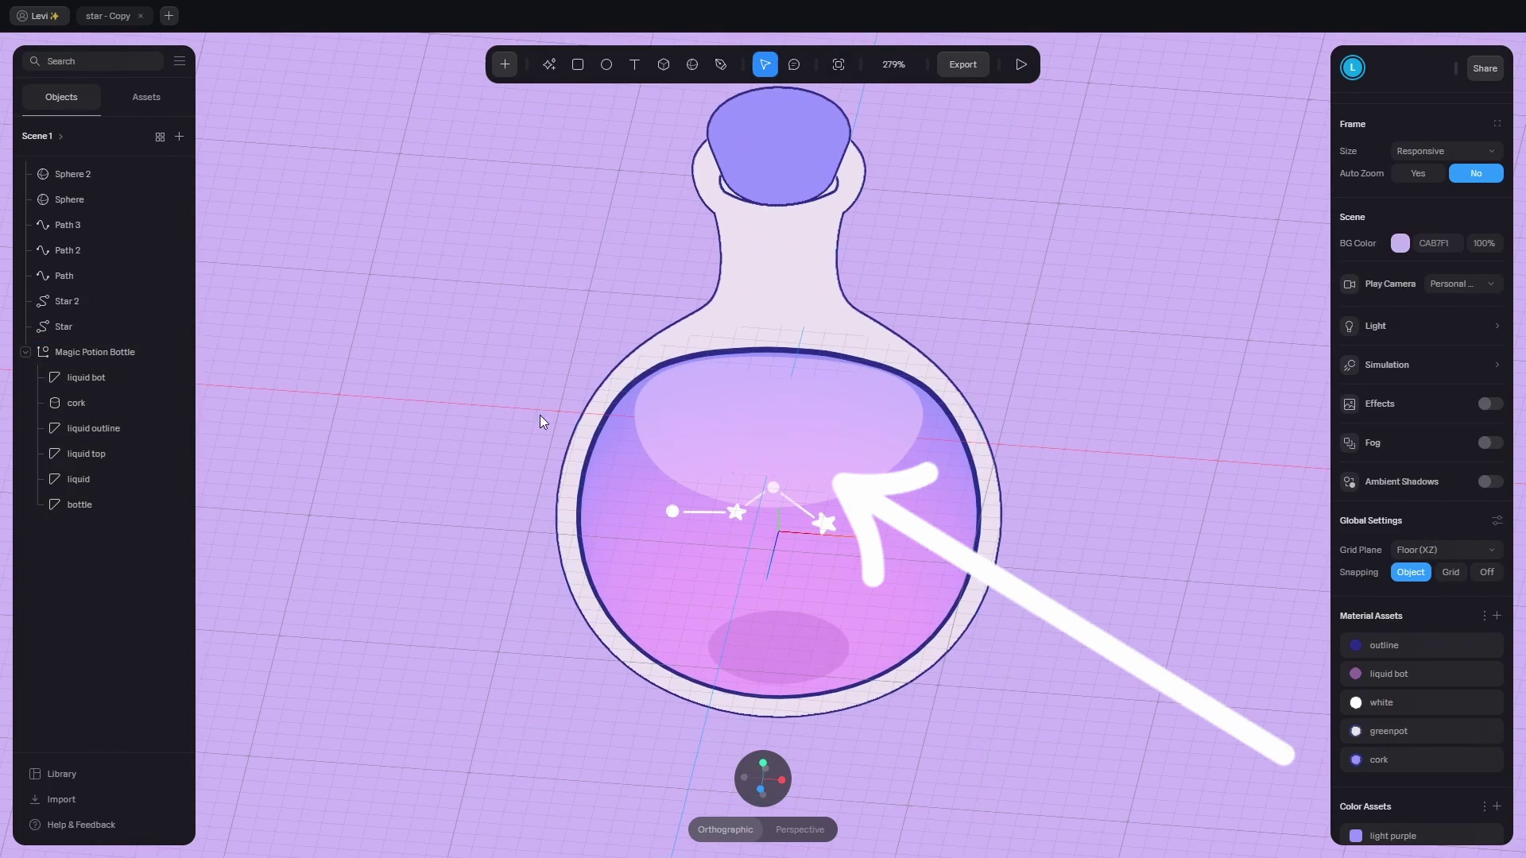
{"action": "left_click", "coordinate": [464, 390]}
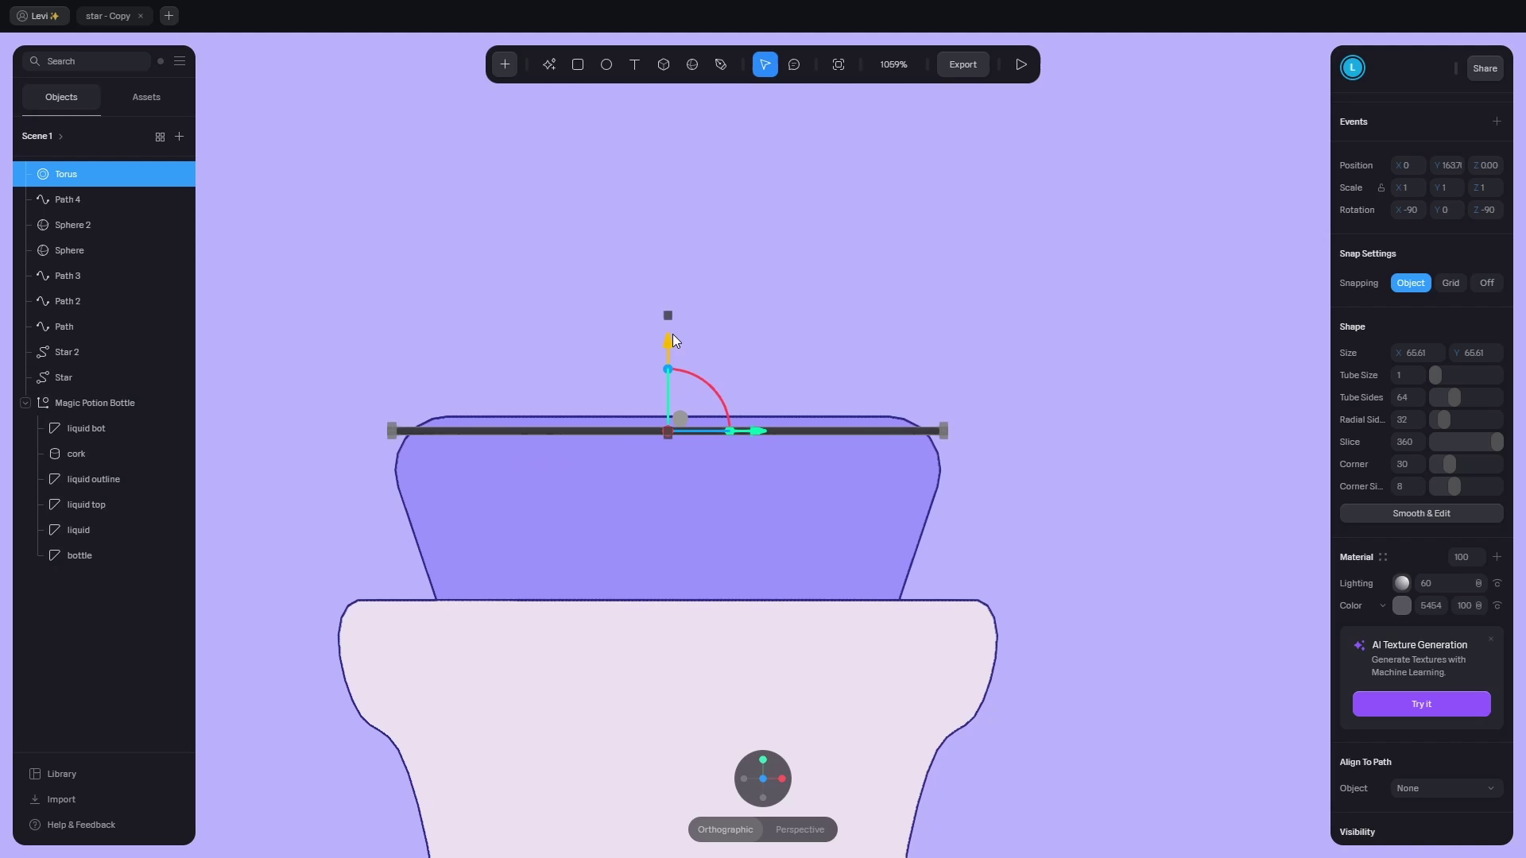
{"action": "left_click", "coordinate": [1383, 557]}
{"action": "left_click", "coordinate": [1176, 351]}
{"action": "left_click", "coordinate": [979, 432]}
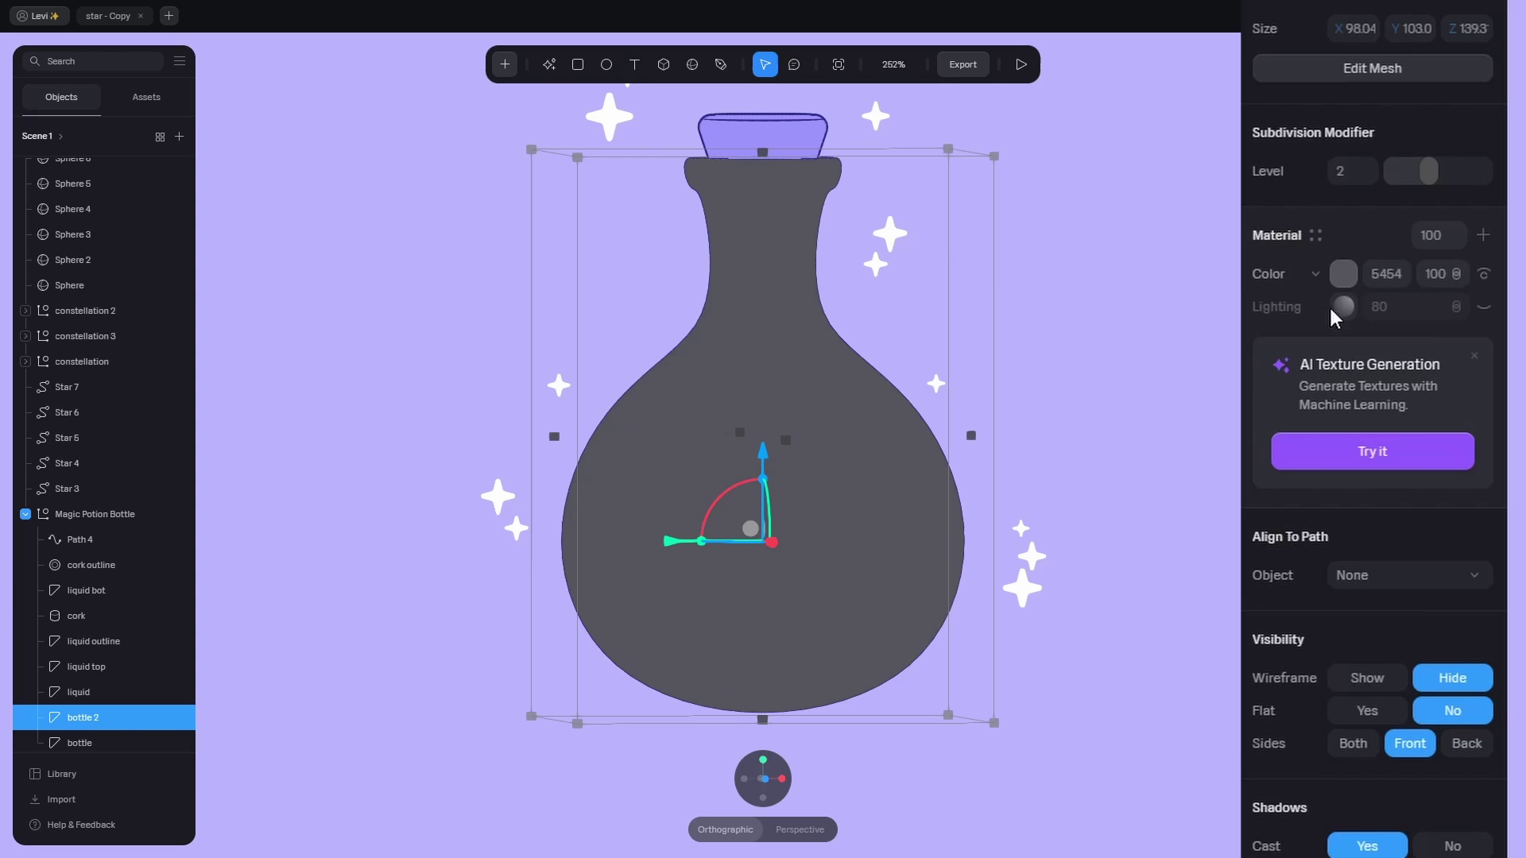
Step: Add a Noise texture layer to the bottle copy and adjust its scale
{"action": "left_click", "coordinate": [1292, 273]}
{"action": "left_click", "coordinate": [1310, 449]}
{"action": "left_click", "coordinate": [1350, 277]}
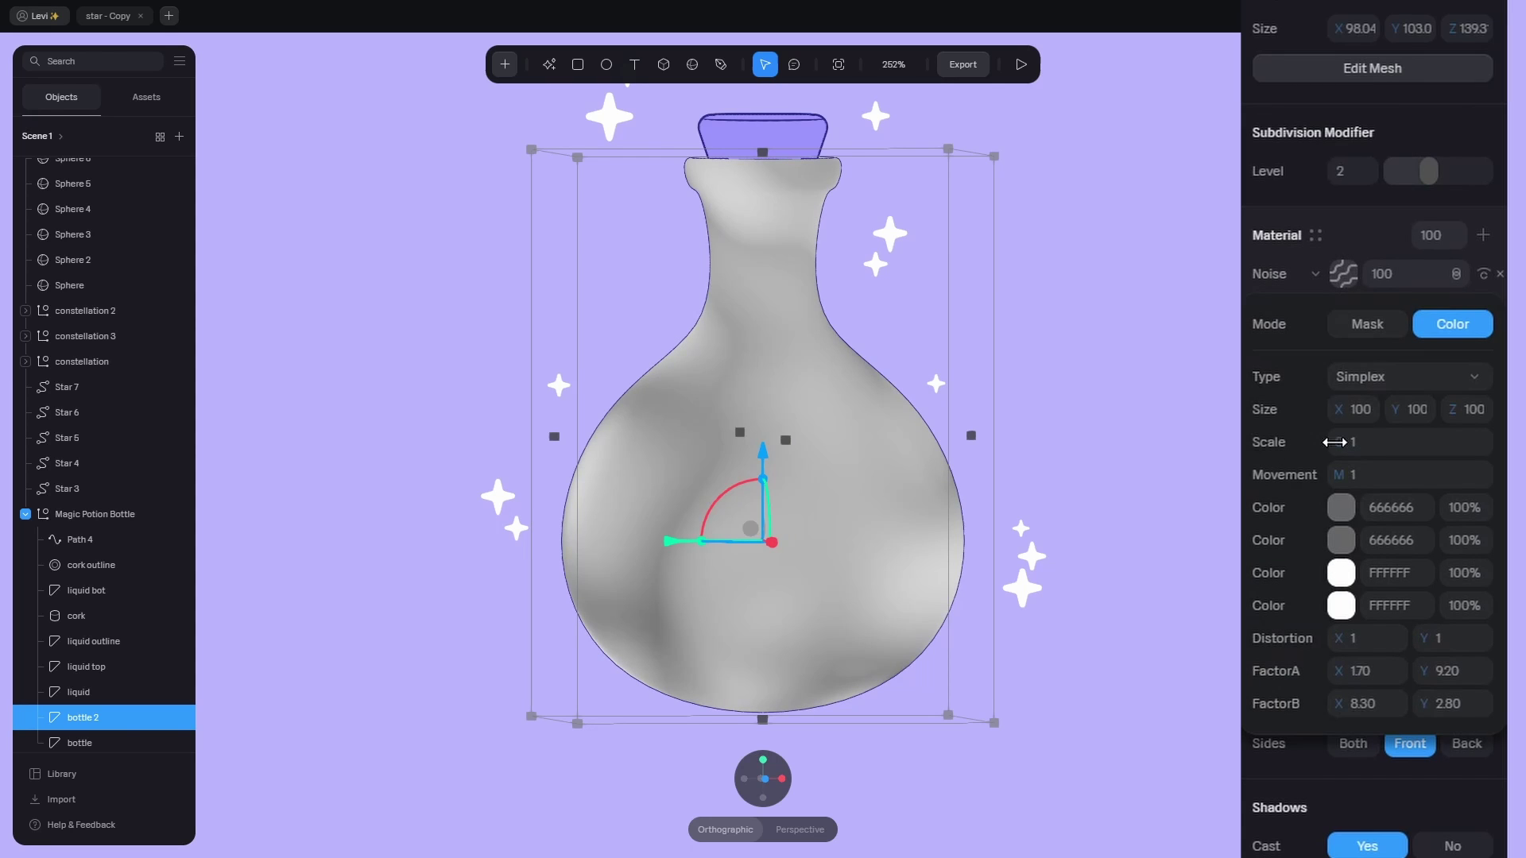
{"action": "left_click_drag", "start_coordinate": [1335, 442], "coordinate": [1321, 442]}
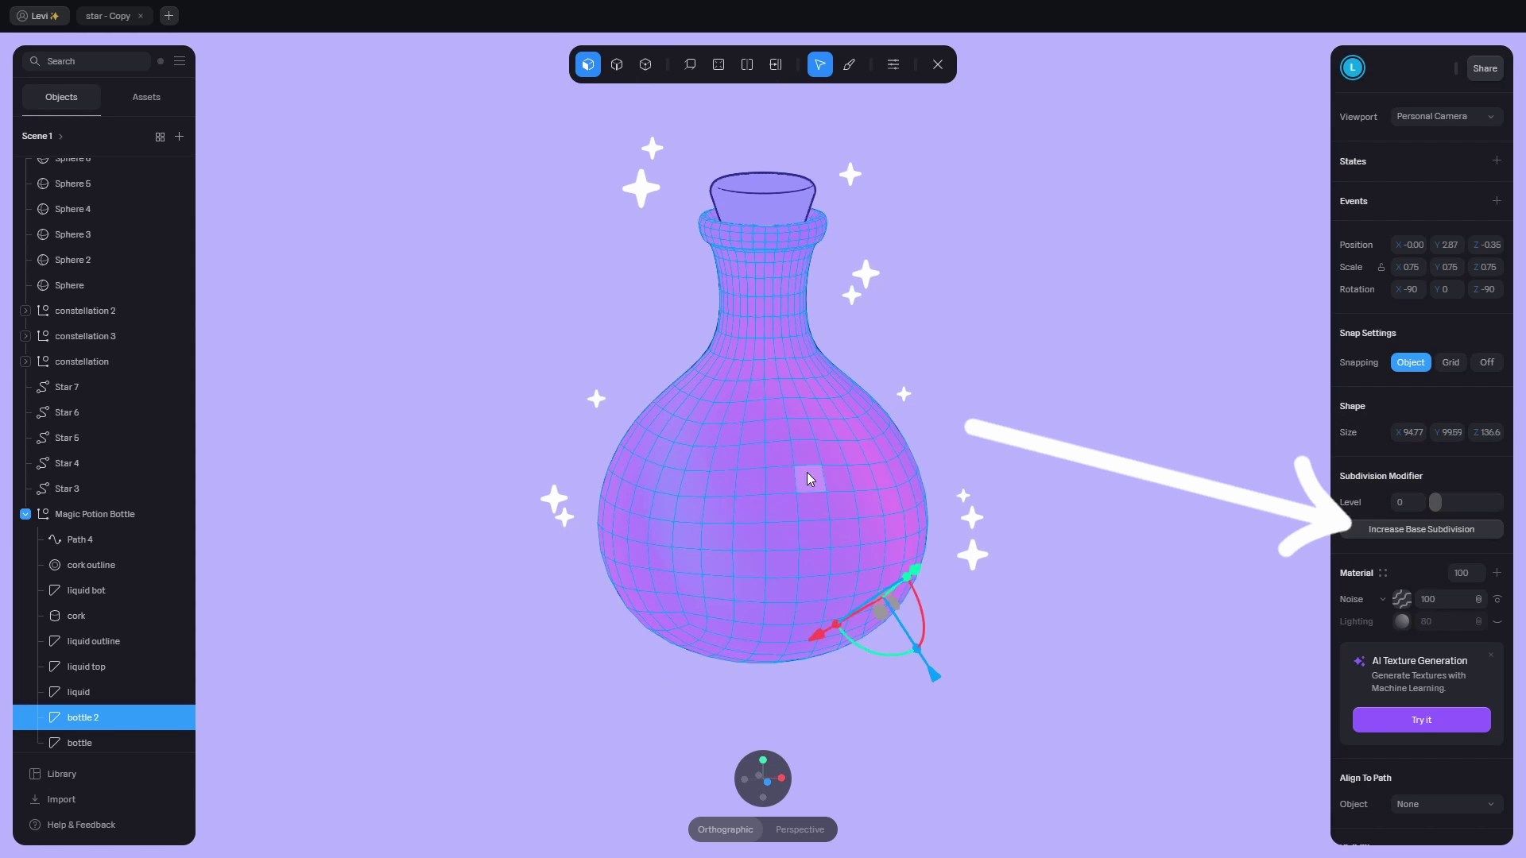
Step: Delete a face on the bottle copy to open a hole and set subdivision to 1
{"action": "scroll", "coordinate": [810, 478], "scroll_direction": "up", "scroll_amount": 2}
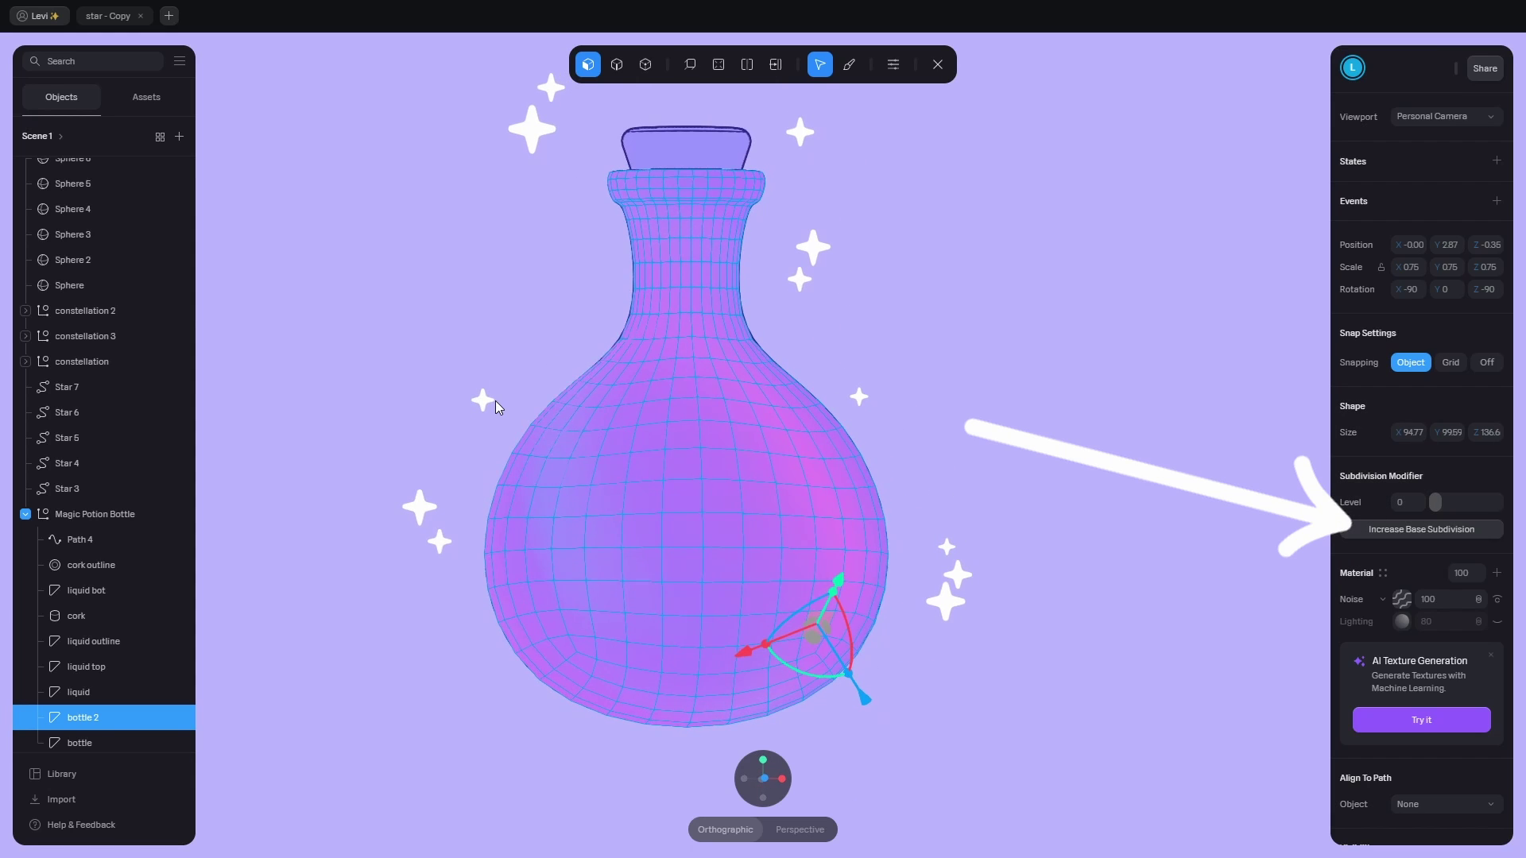
{"action": "left_click", "coordinate": [600, 469]}
{"action": "key", "text": "Delete"}
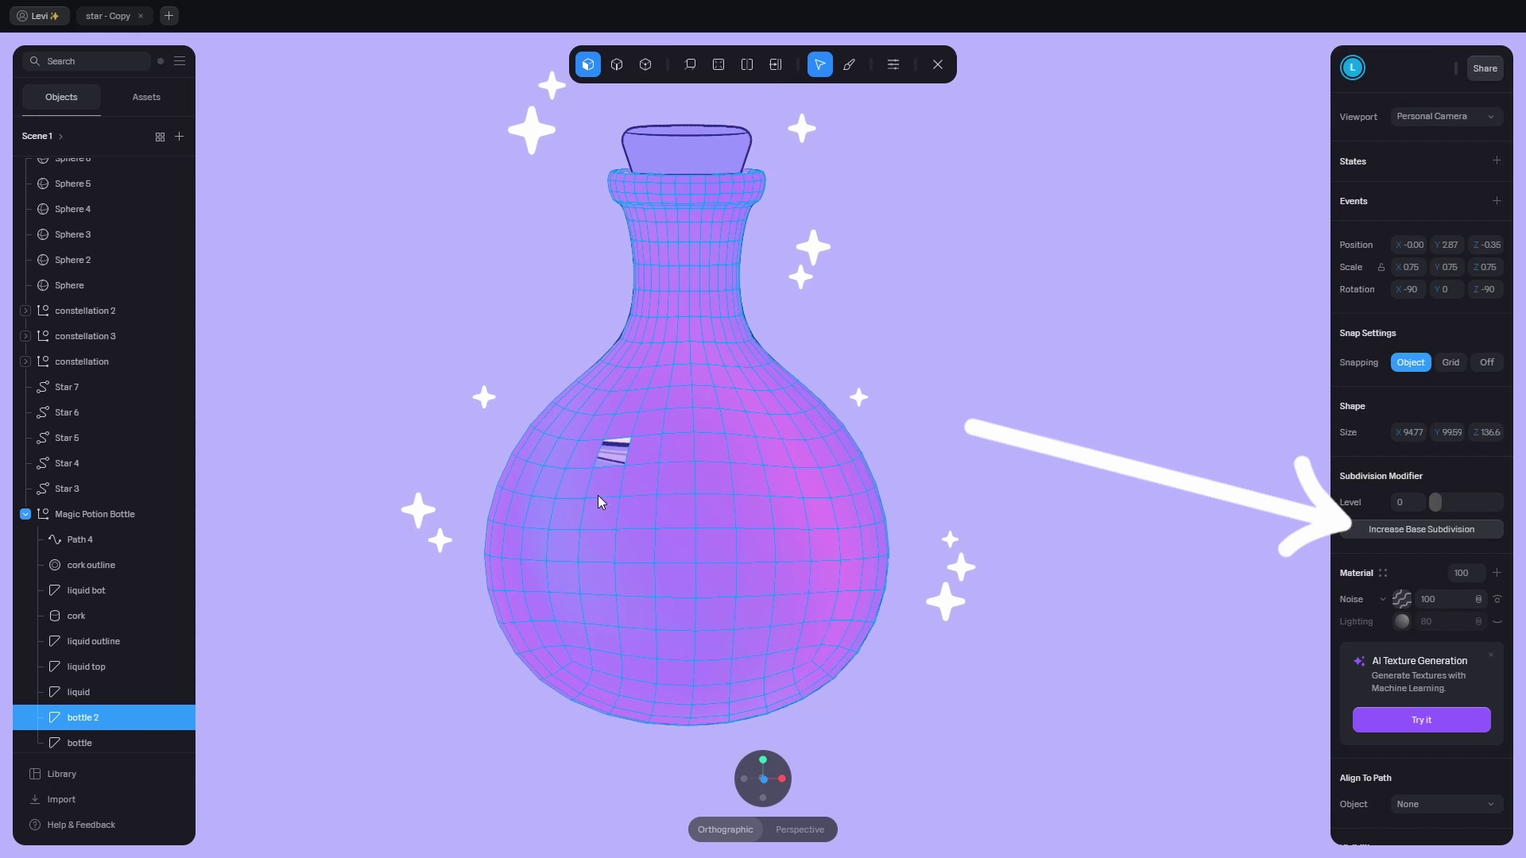
{"action": "scroll", "coordinate": [594, 513], "scroll_direction": "up", "scroll_amount": 2}
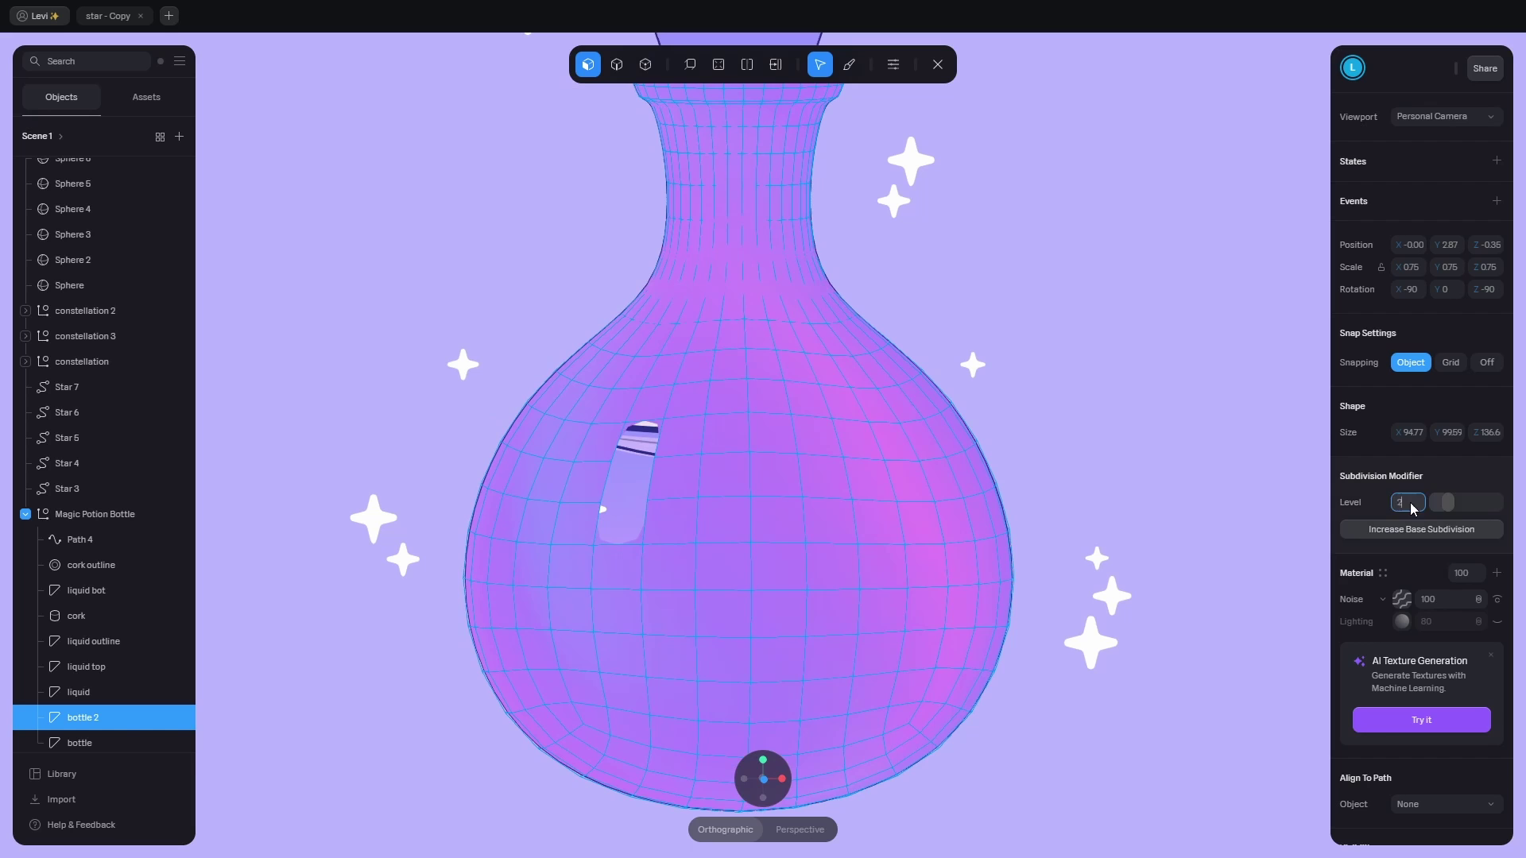
{"action": "left_click", "coordinate": [1409, 503]}
{"action": "type", "text": "1"}
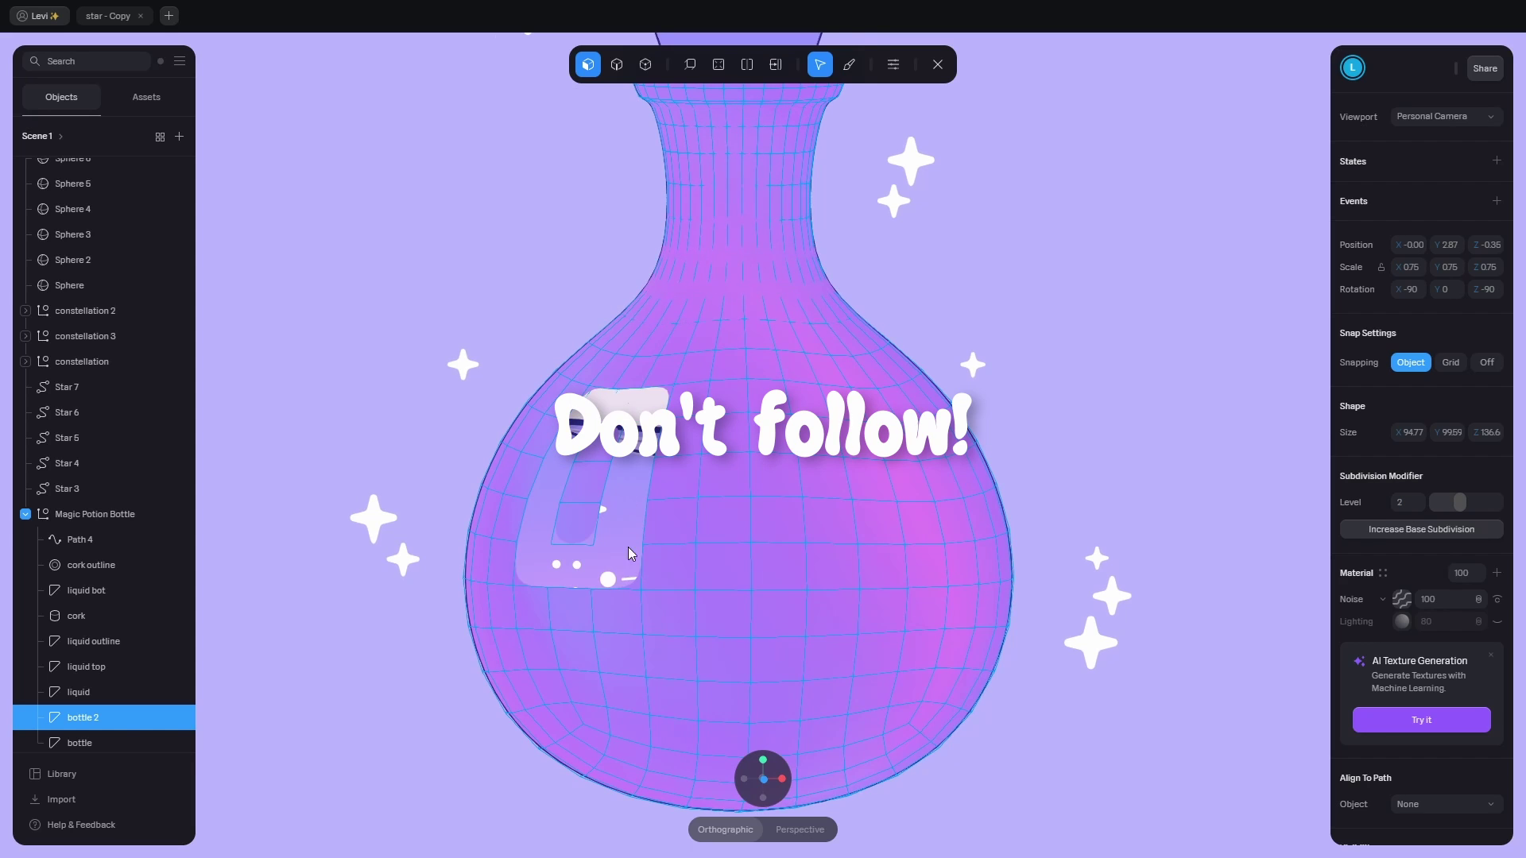
Step: Inspect the bottle neck in perspective view, then exit mesh editing and clear the selection
{"action": "right_click_drag", "start_coordinate": [628, 547], "coordinate": [746, 479]}
{"action": "left_click", "coordinate": [800, 830]}
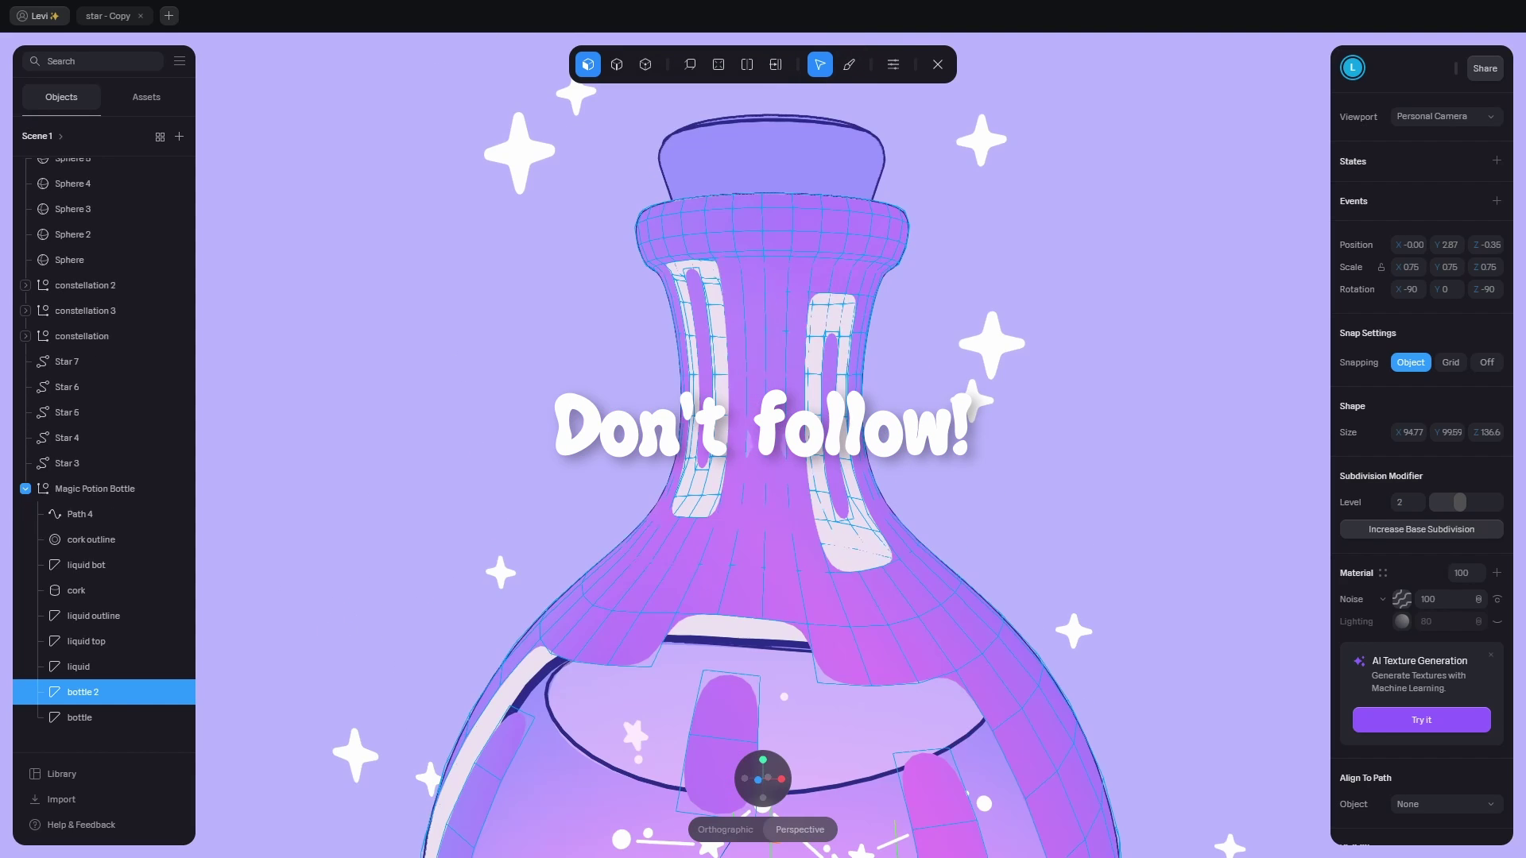
{"action": "scroll", "coordinate": [739, 545], "scroll_direction": "down", "scroll_amount": 3}
{"action": "scroll", "coordinate": [739, 545], "scroll_direction": "up", "scroll_amount": 2}
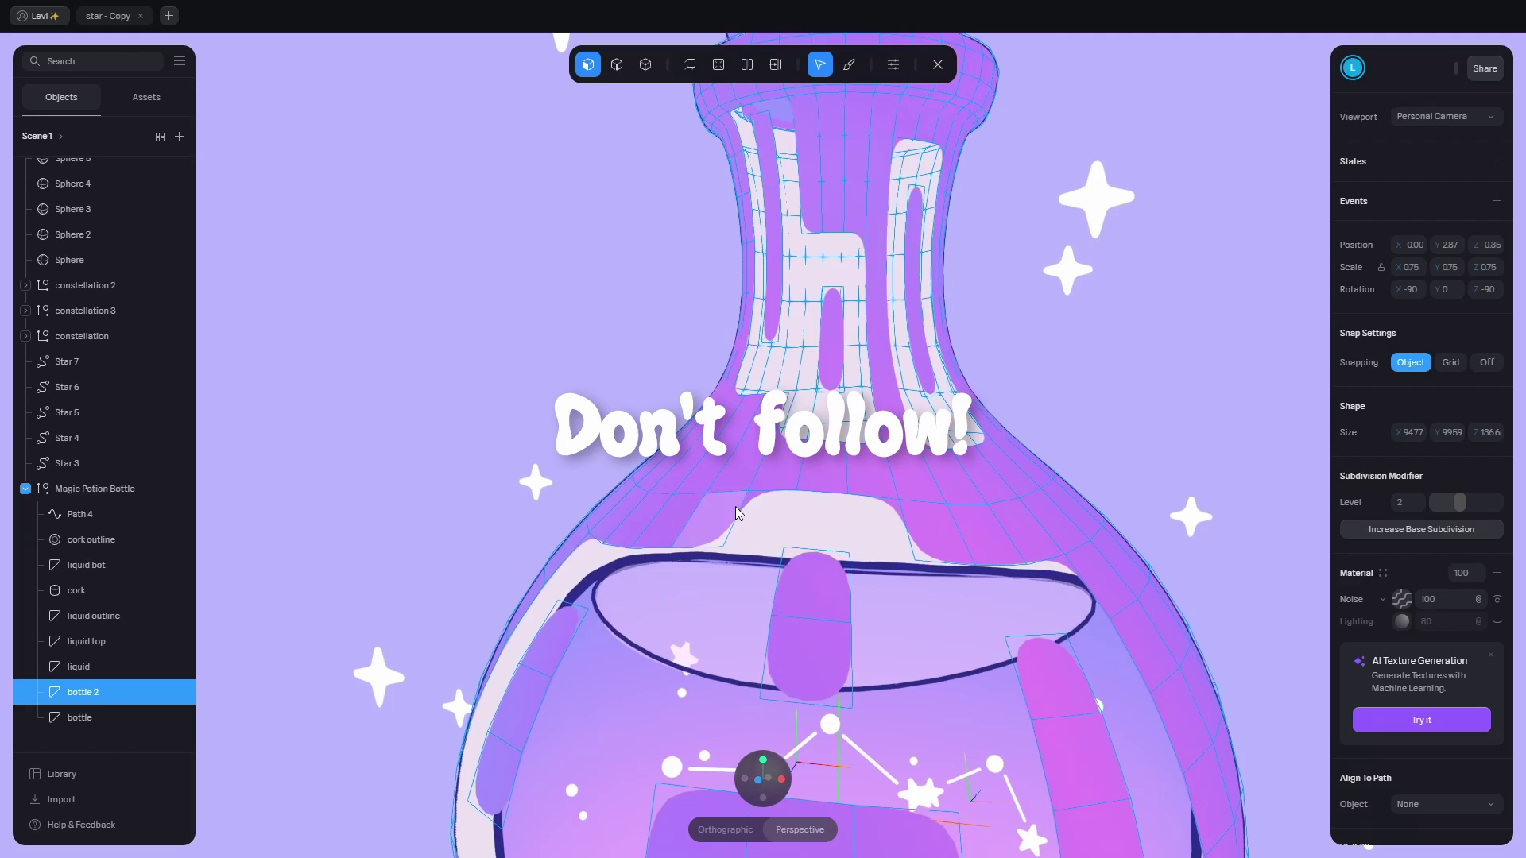
{"action": "scroll", "coordinate": [1046, 553], "scroll_direction": "down", "scroll_amount": 5}
{"action": "scroll", "coordinate": [729, 420], "scroll_direction": "up", "scroll_amount": 8}
{"action": "scroll", "coordinate": [807, 511], "scroll_direction": "down", "scroll_amount": 5}
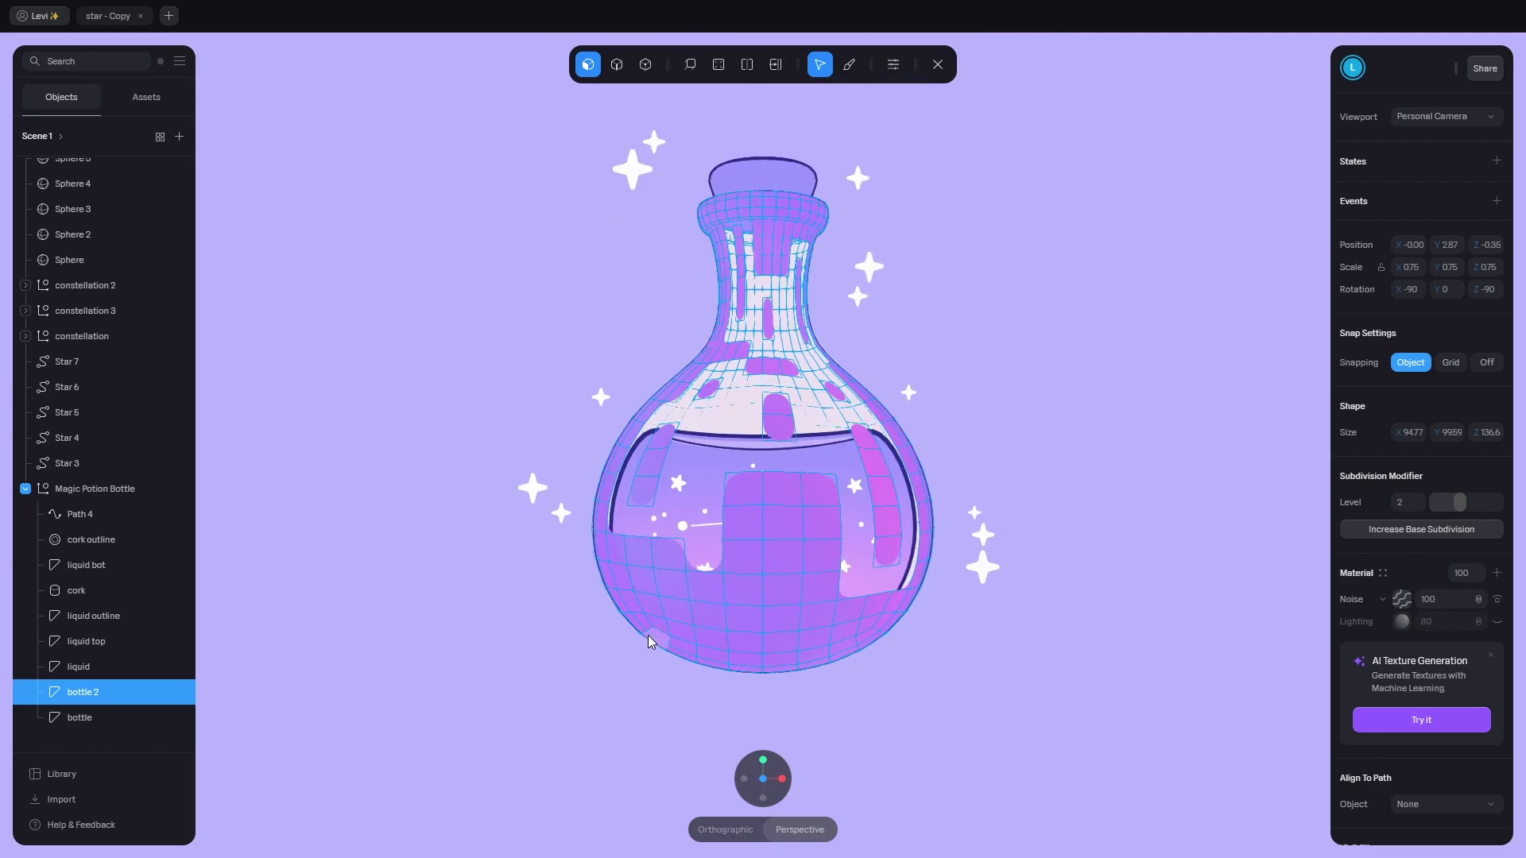
{"action": "scroll", "coordinate": [647, 635], "scroll_direction": "up", "scroll_amount": 3}
{"action": "scroll", "coordinate": [480, 545], "scroll_direction": "down", "scroll_amount": 2}
{"action": "key", "text": "Escape"}
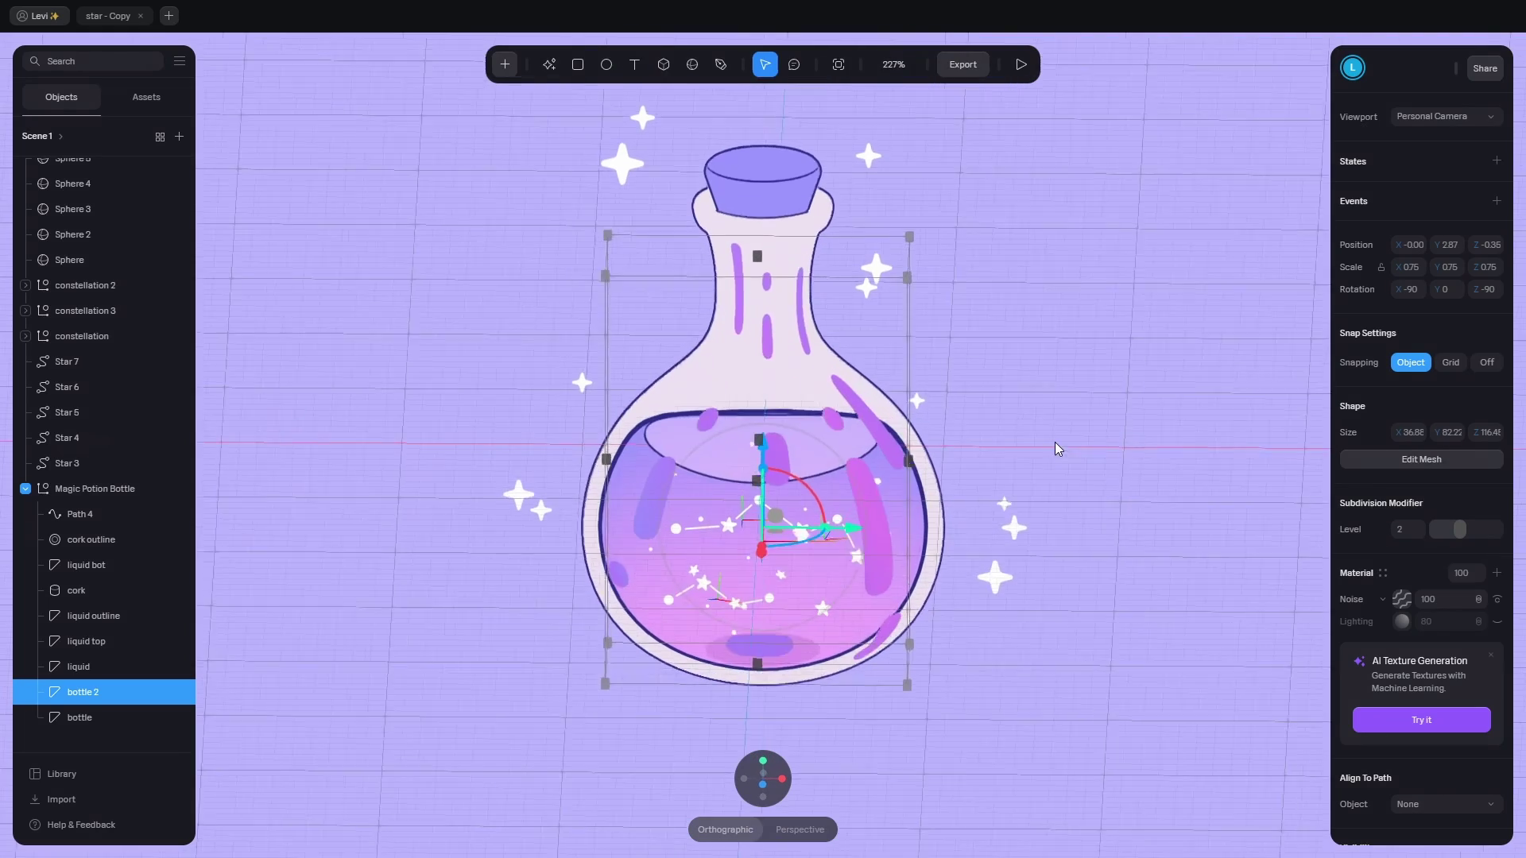
{"action": "key", "text": "Escape"}
{"action": "scroll", "coordinate": [1025, 380], "scroll_direction": "down", "scroll_amount": 3}
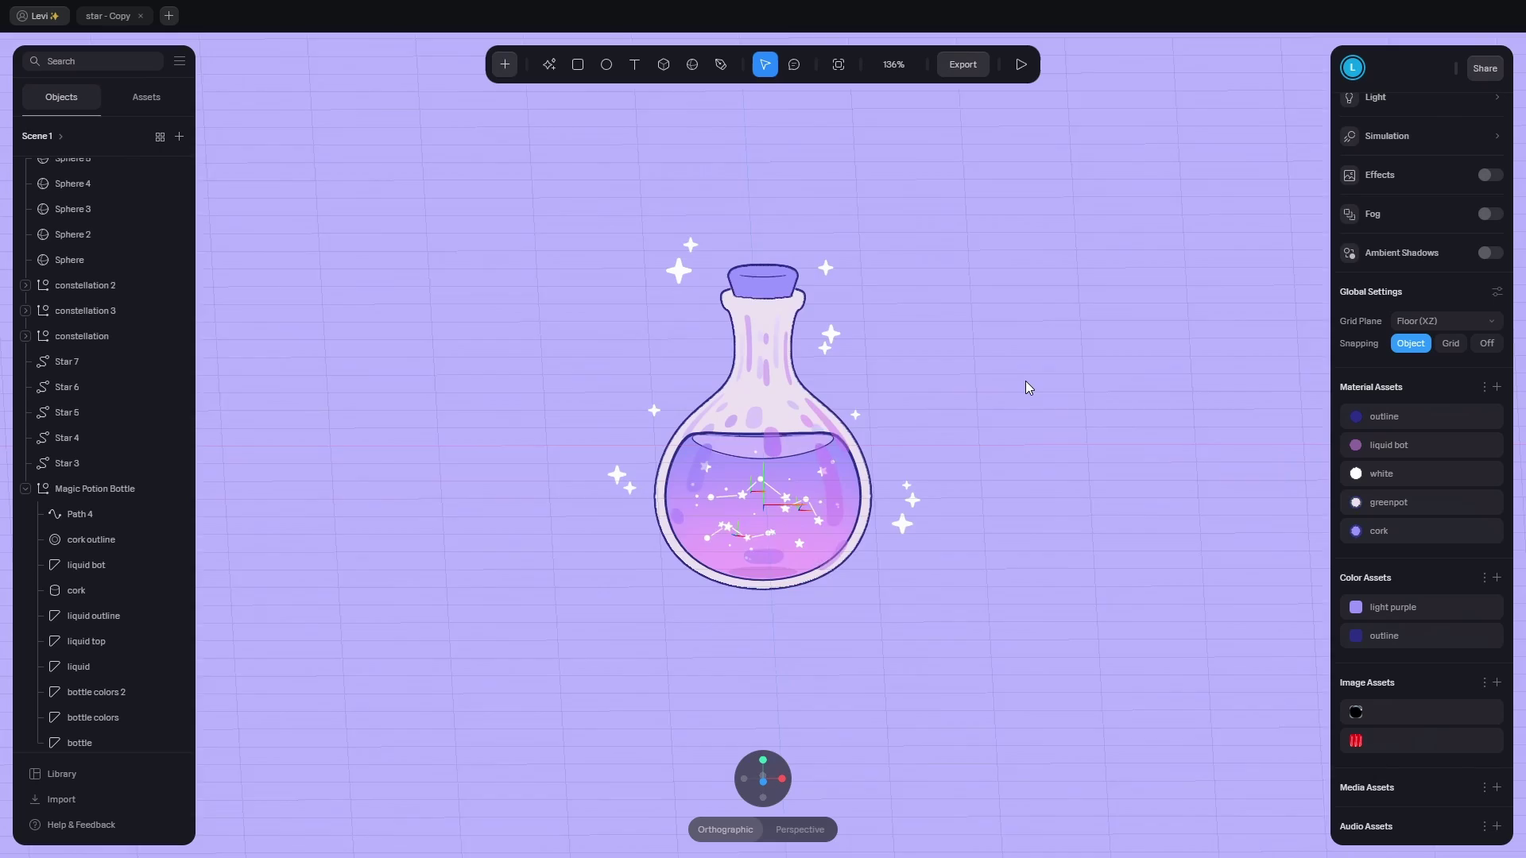
{"action": "scroll", "coordinate": [1026, 380], "scroll_direction": "up", "scroll_amount": 3}
{"action": "scroll", "coordinate": [1079, 387], "scroll_direction": "down", "scroll_amount": 5}
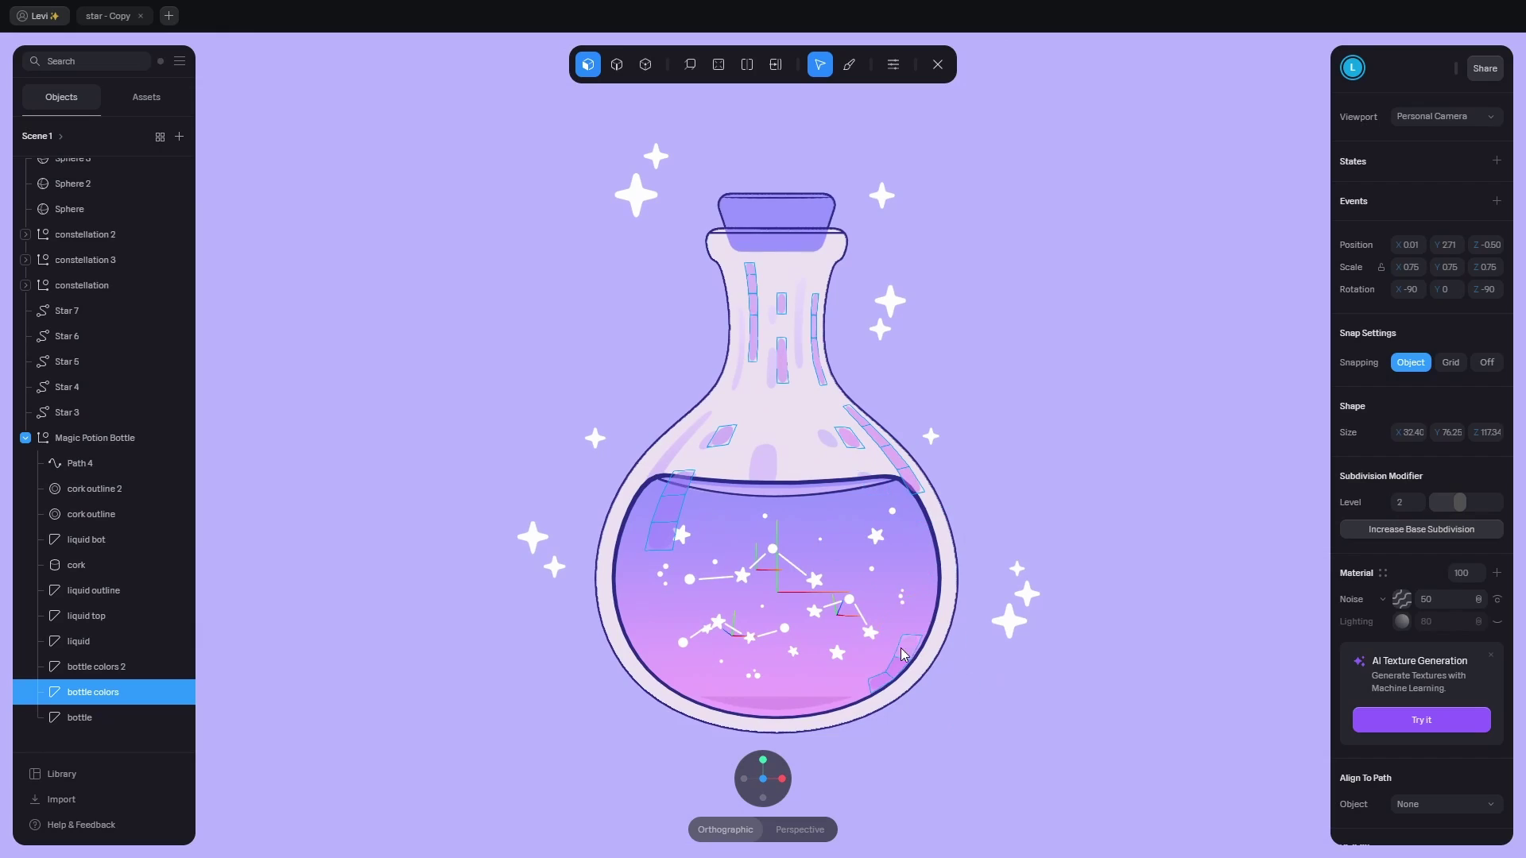
{"action": "scroll", "coordinate": [1012, 620], "scroll_direction": "up", "scroll_amount": 2}
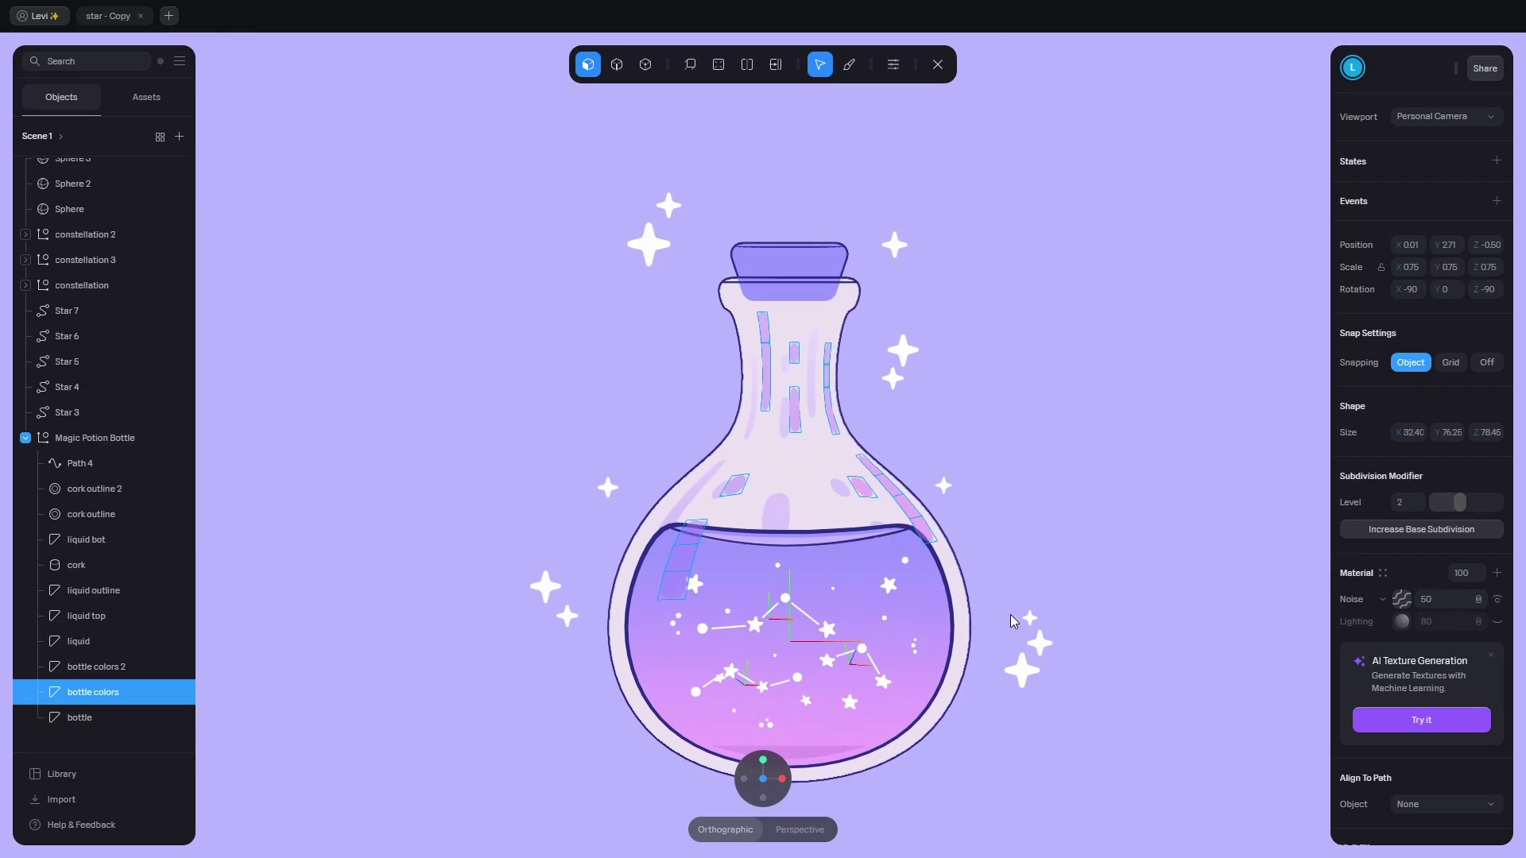
{"action": "key", "text": "Escape"}
{"action": "key", "text": "Escape"}
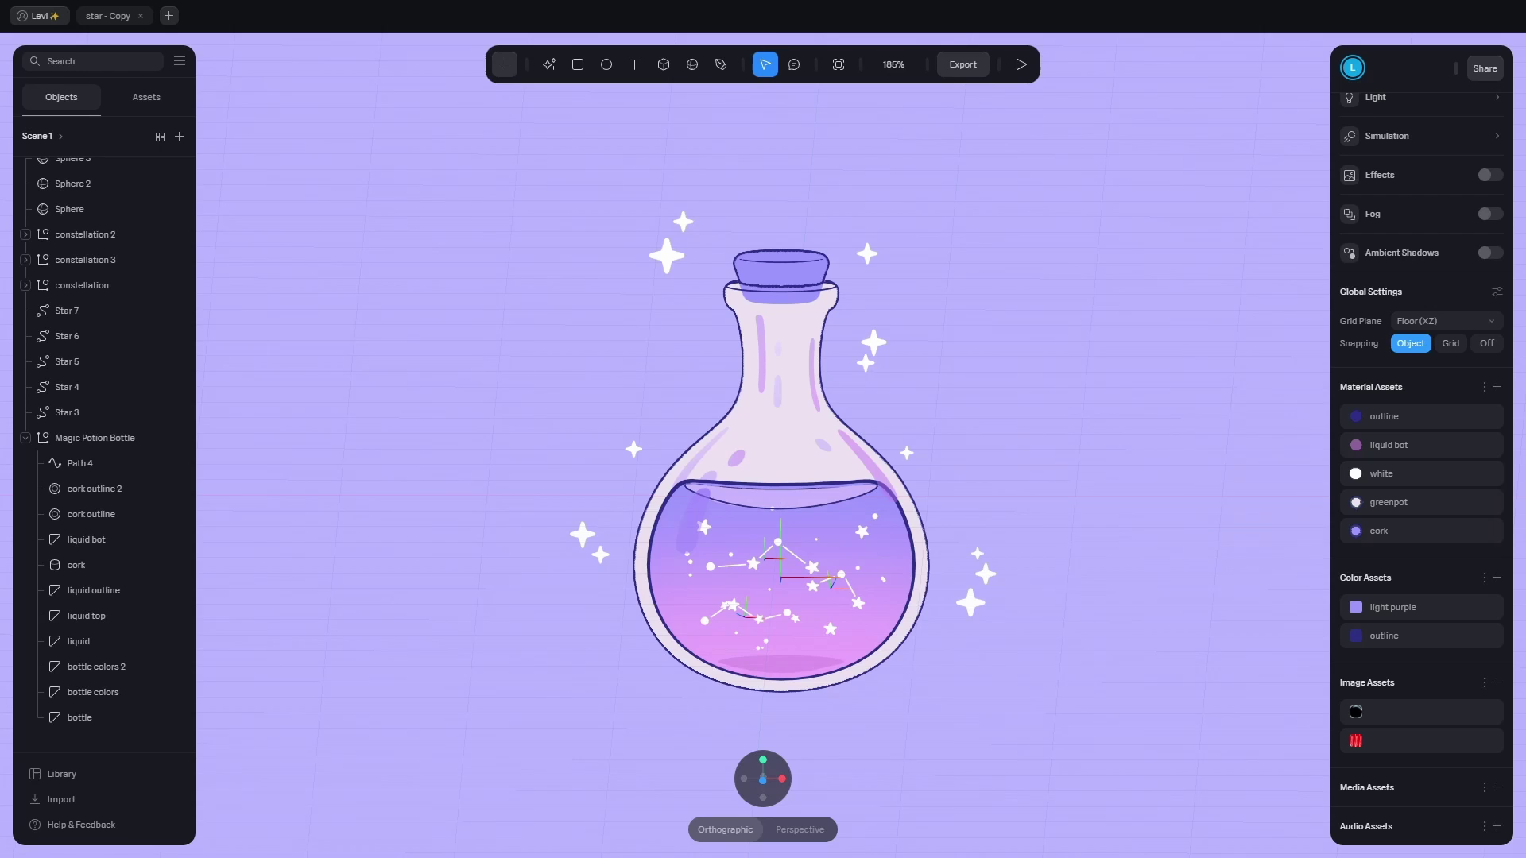
Step: Select the bottle colors layer and preview the potion in play mode
{"action": "left_click", "coordinate": [787, 445]}
{"action": "left_click", "coordinate": [1445, 442]}
{"action": "left_click", "coordinate": [1021, 64]}
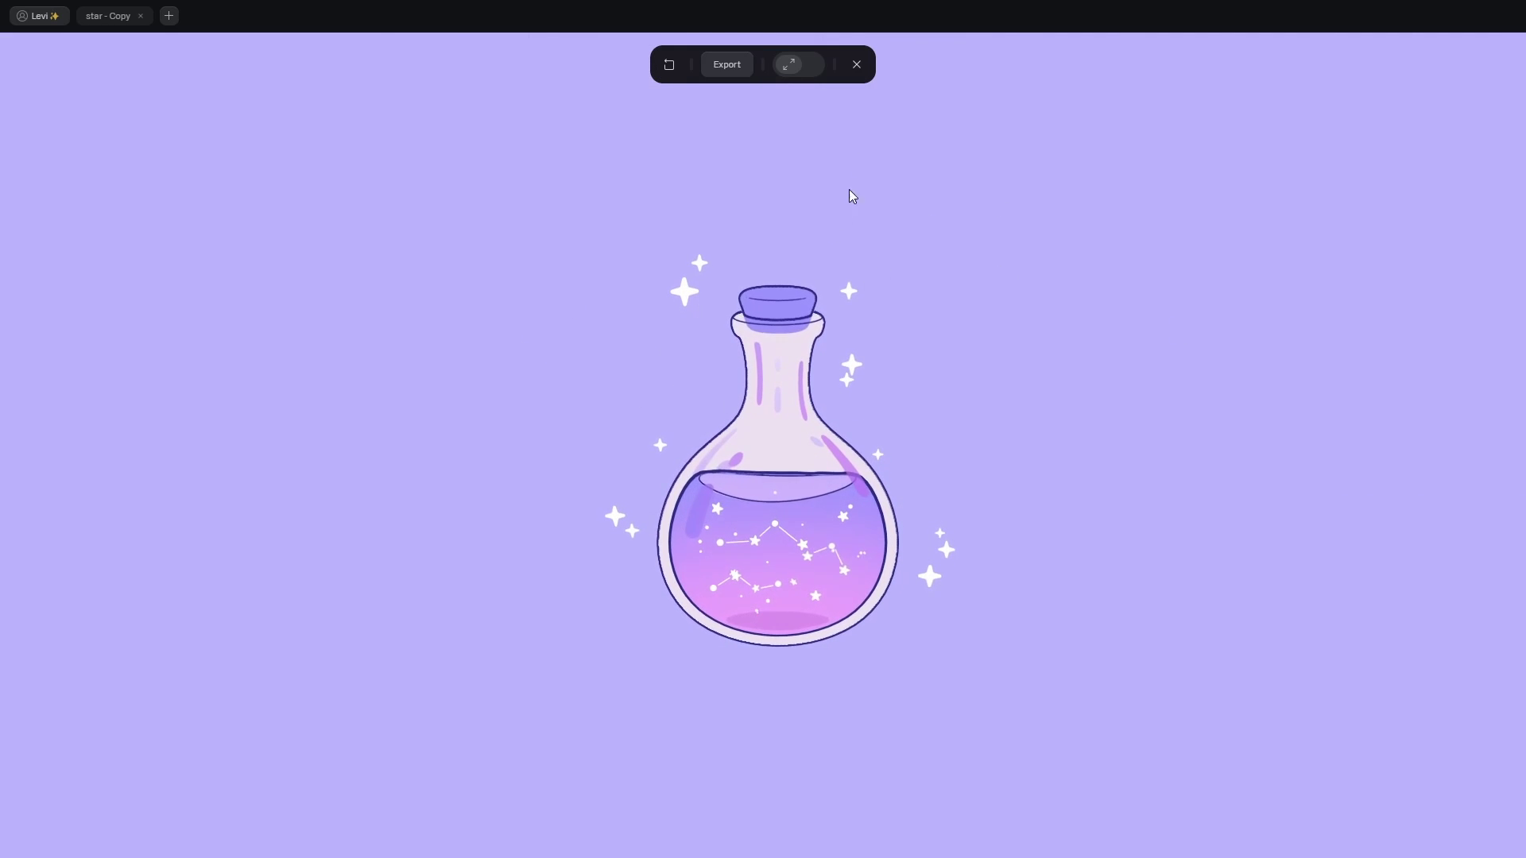
Step: Close the preview, exit mesh editing, deselect, and orbit around the potion bottle with its white streak
{"action": "left_click", "coordinate": [856, 64]}
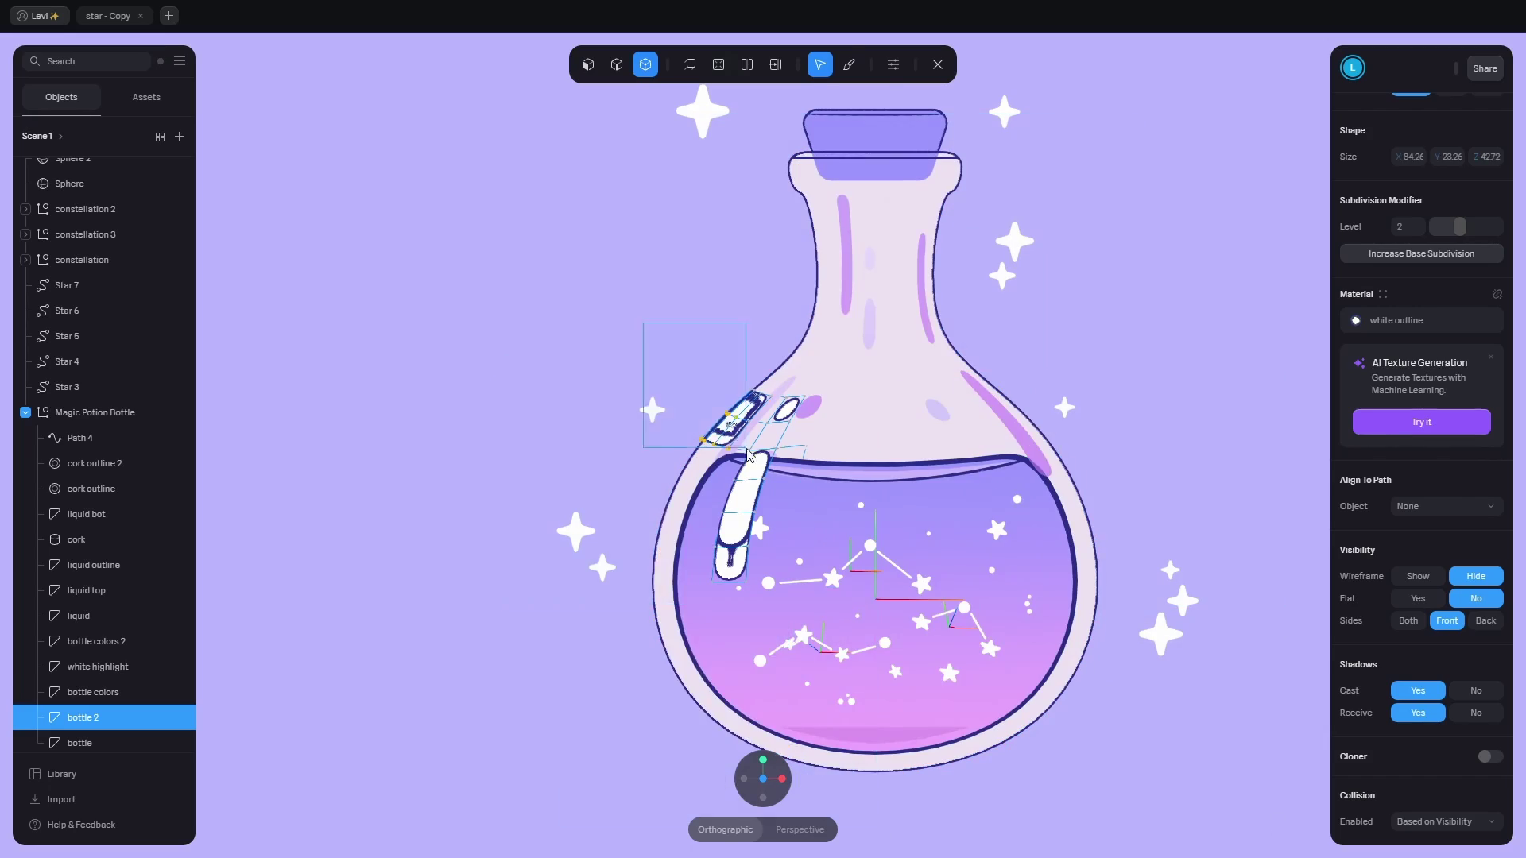
{"action": "scroll", "coordinate": [748, 455], "scroll_direction": "up", "scroll_amount": 3}
{"action": "key", "text": "Escape"}
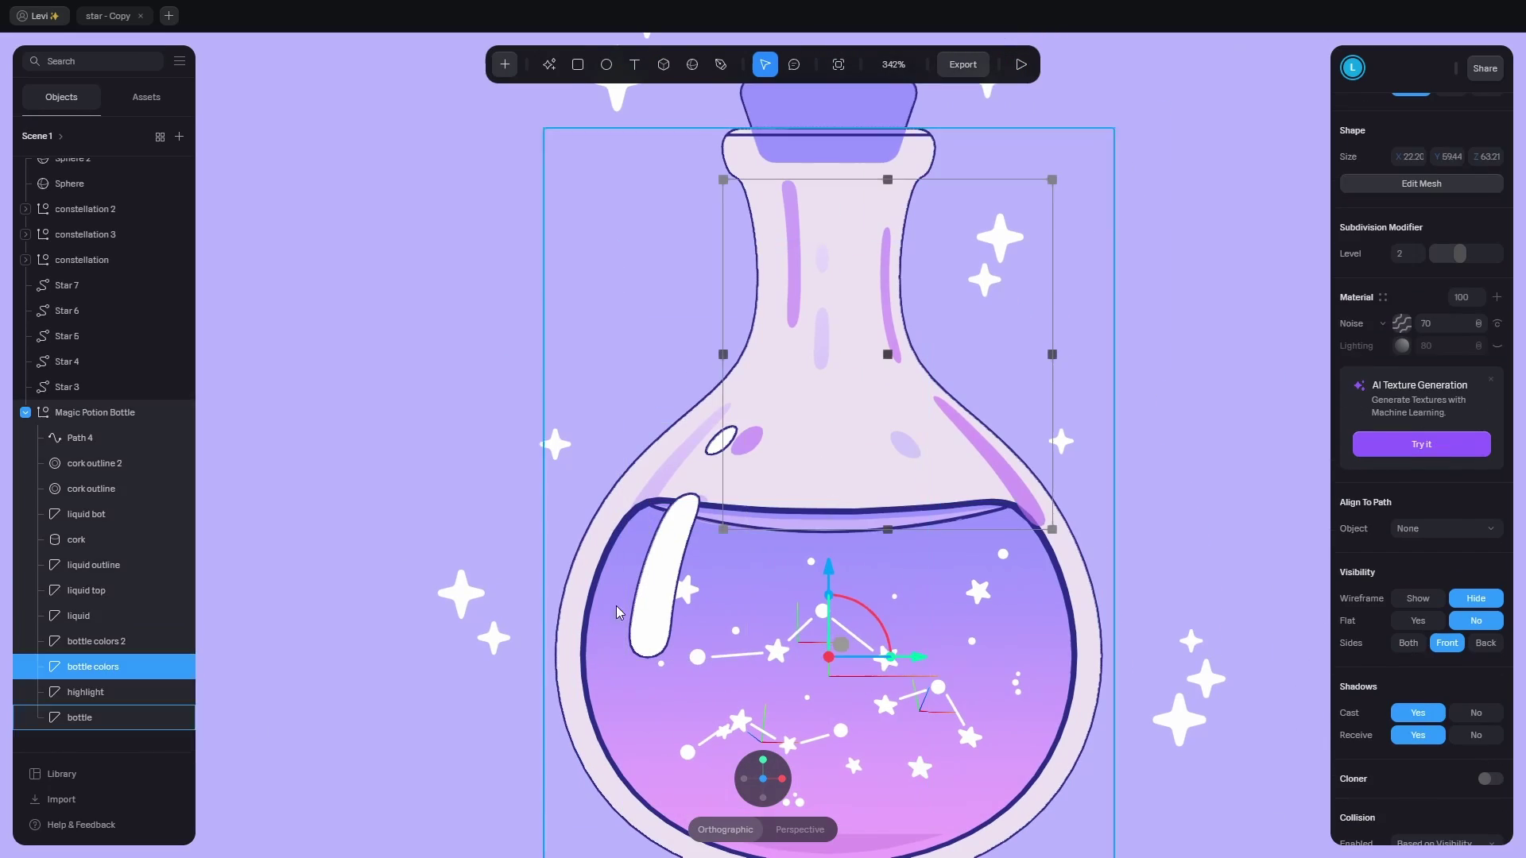
{"action": "scroll", "coordinate": [707, 429], "scroll_direction": "down", "scroll_amount": 5}
{"action": "left_click", "coordinate": [1056, 527]}
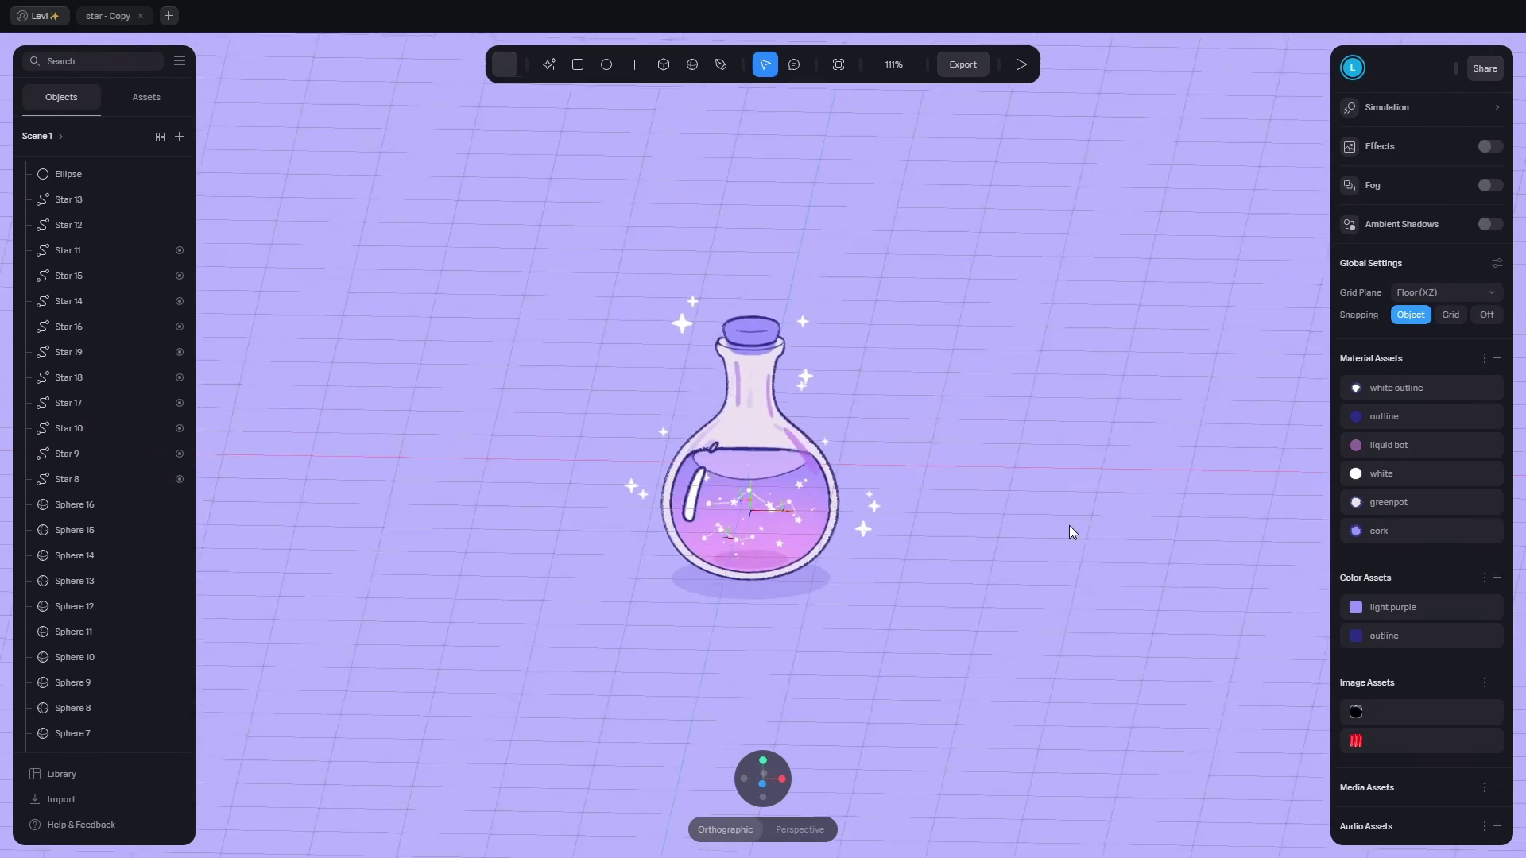
{"action": "left_click_drag", "start_coordinate": [1070, 527], "coordinate": [1123, 492]}
{"action": "left_click_drag", "start_coordinate": [1033, 514], "coordinate": [1071, 492]}
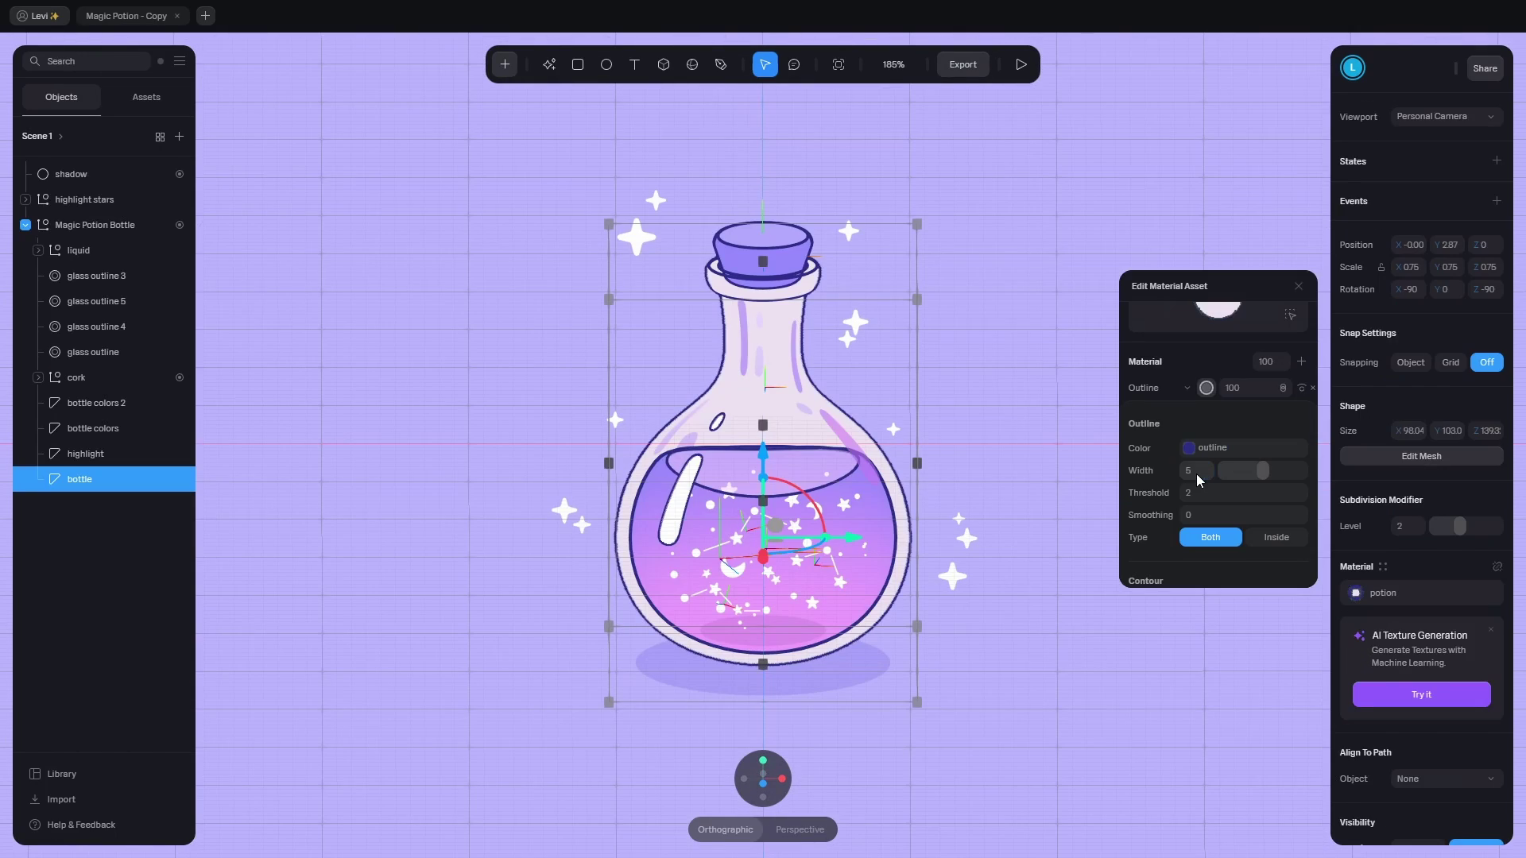
Step: Zoom to the bottle neck, lower the cork piece into it and raise the cork top
{"action": "left_click", "coordinate": [641, 493]}
{"action": "key", "text": "shift+2"}
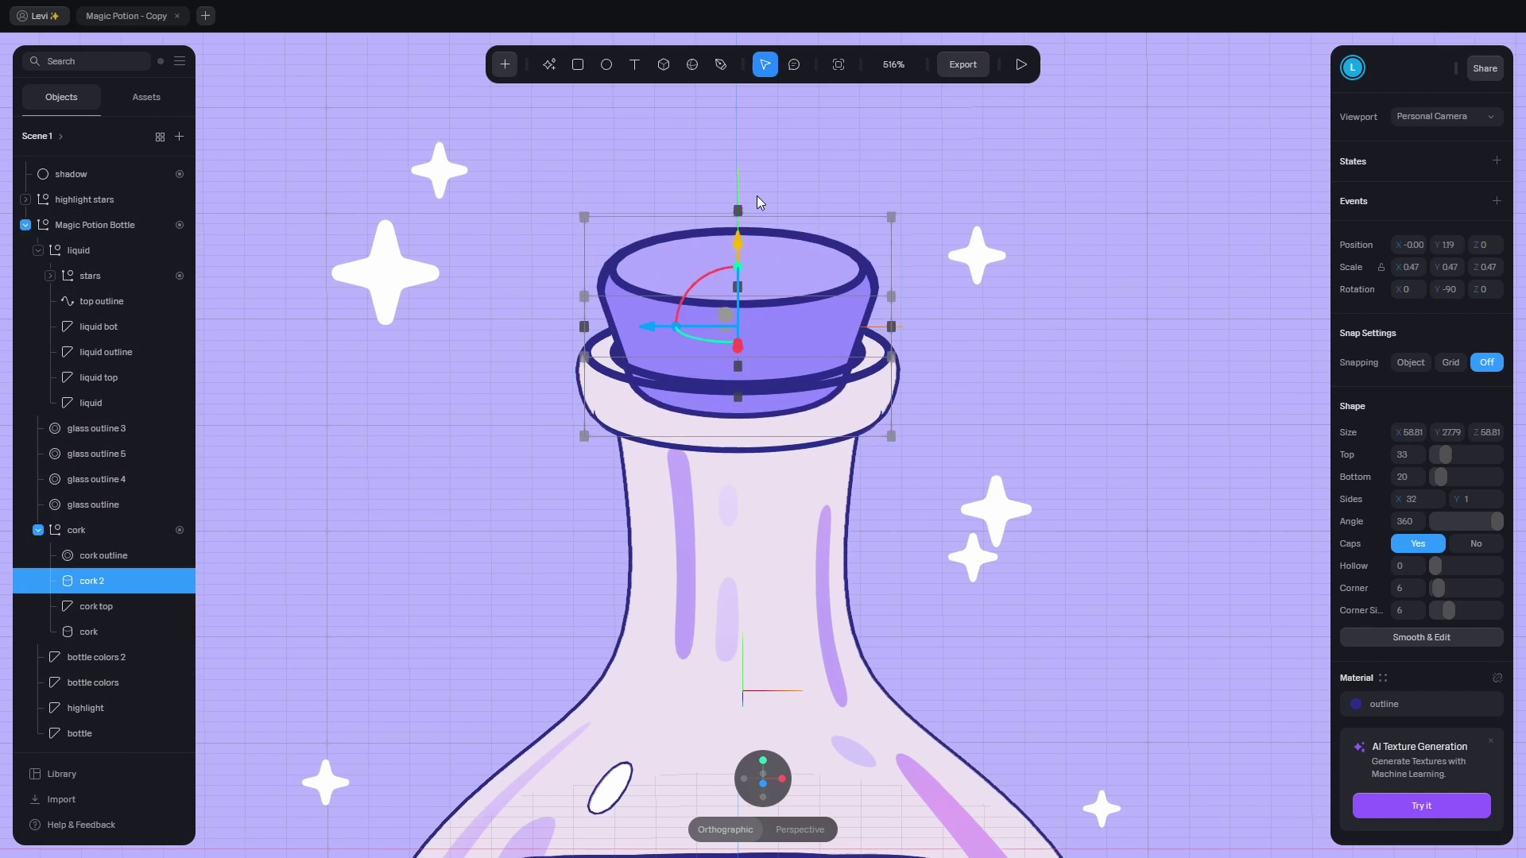
{"action": "left_click_drag", "start_coordinate": [759, 202], "coordinate": [759, 206]}
{"action": "left_click", "coordinate": [803, 262]}
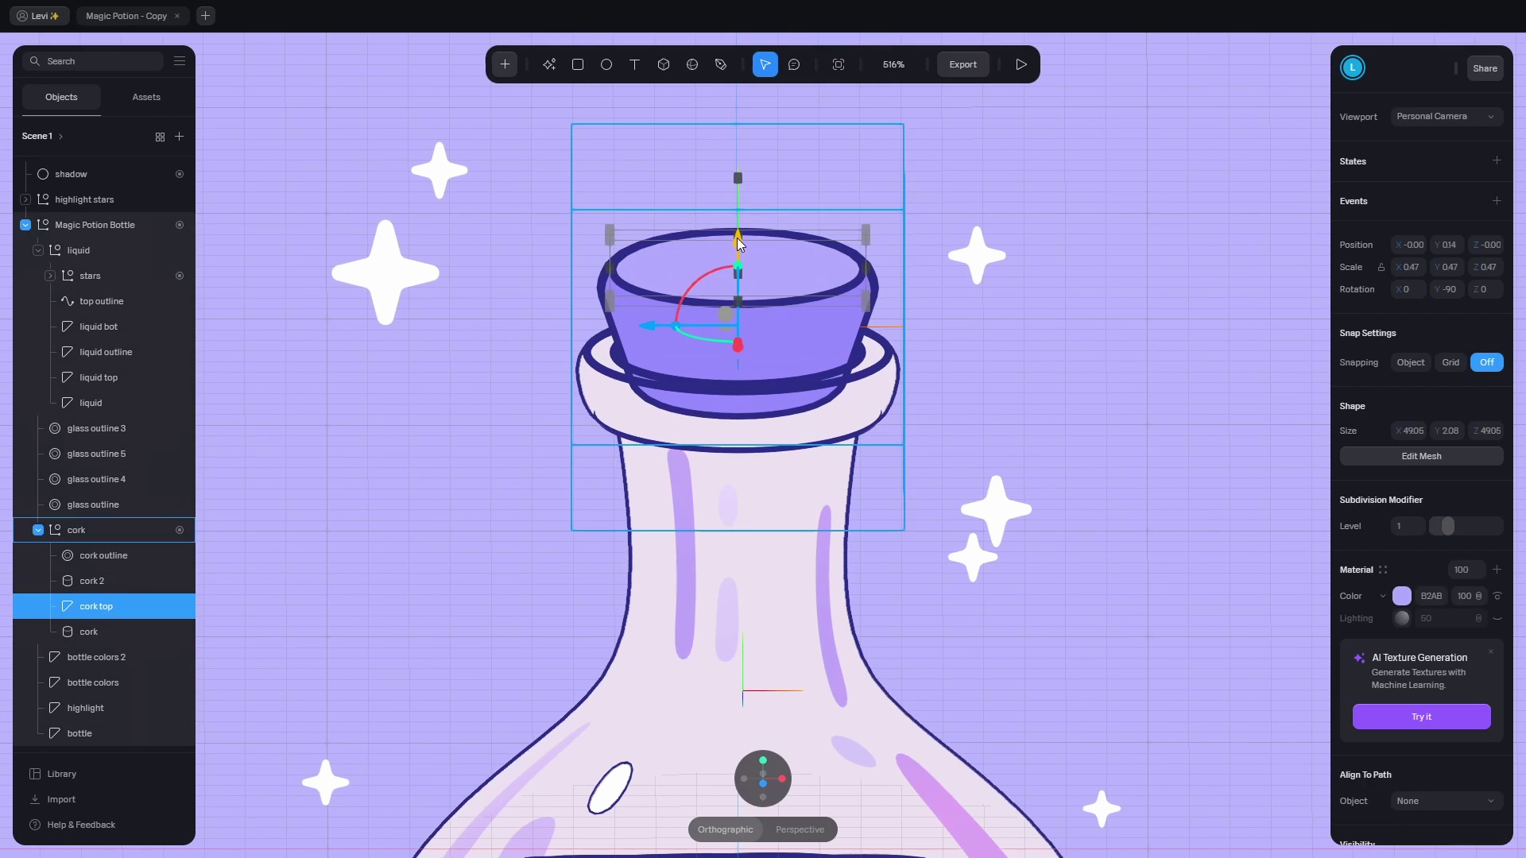
{"action": "left_click_drag", "start_coordinate": [746, 279], "coordinate": [716, 243]}
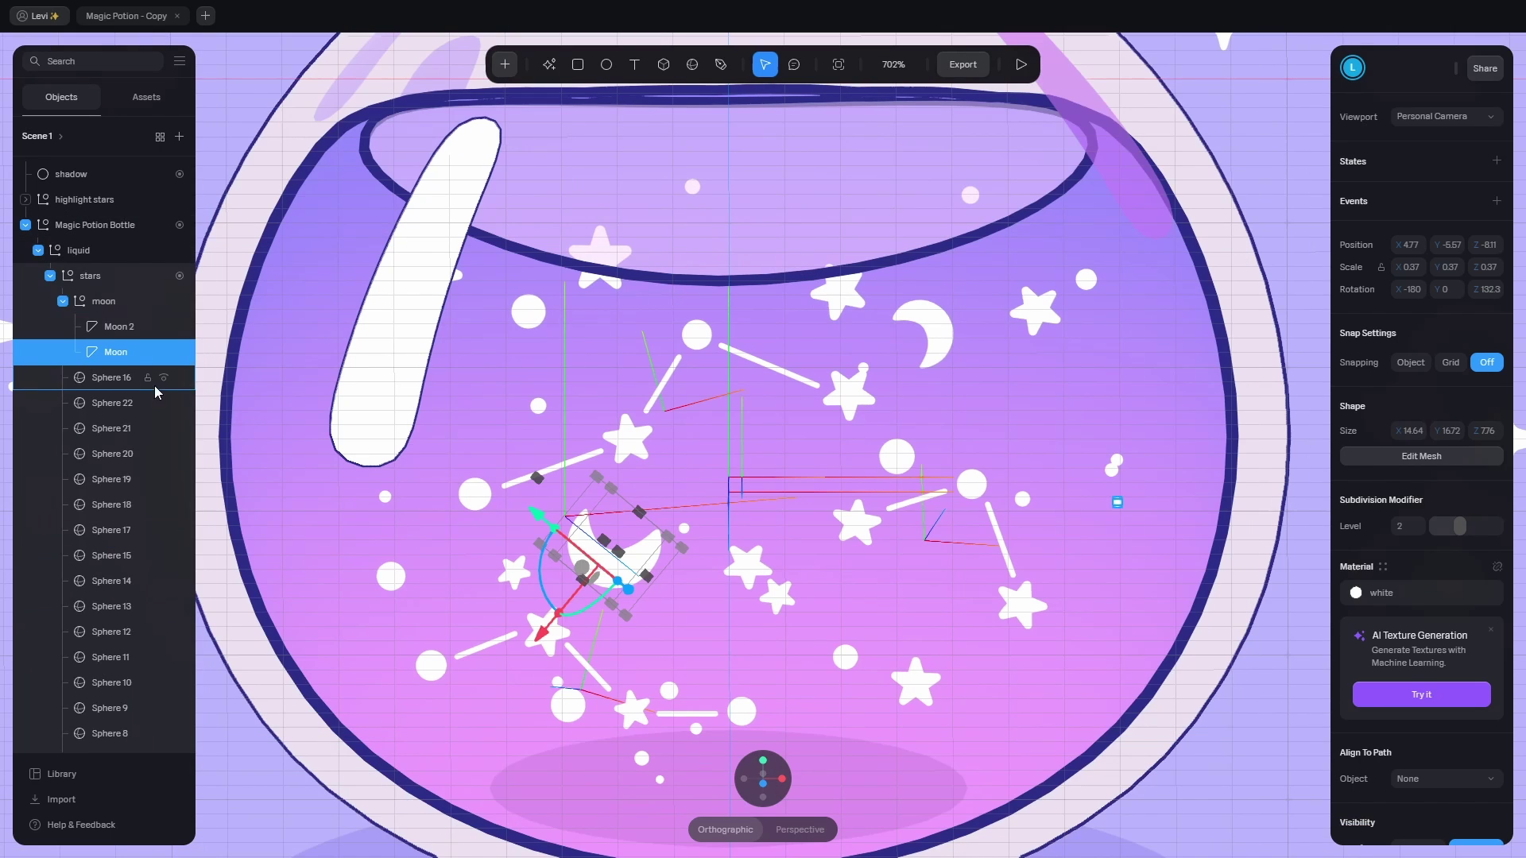
Step: Expand the stars group inside the liquid and inspect Sphere 19's size
{"action": "left_click", "coordinate": [119, 379]}
{"action": "left_click", "coordinate": [108, 481]}
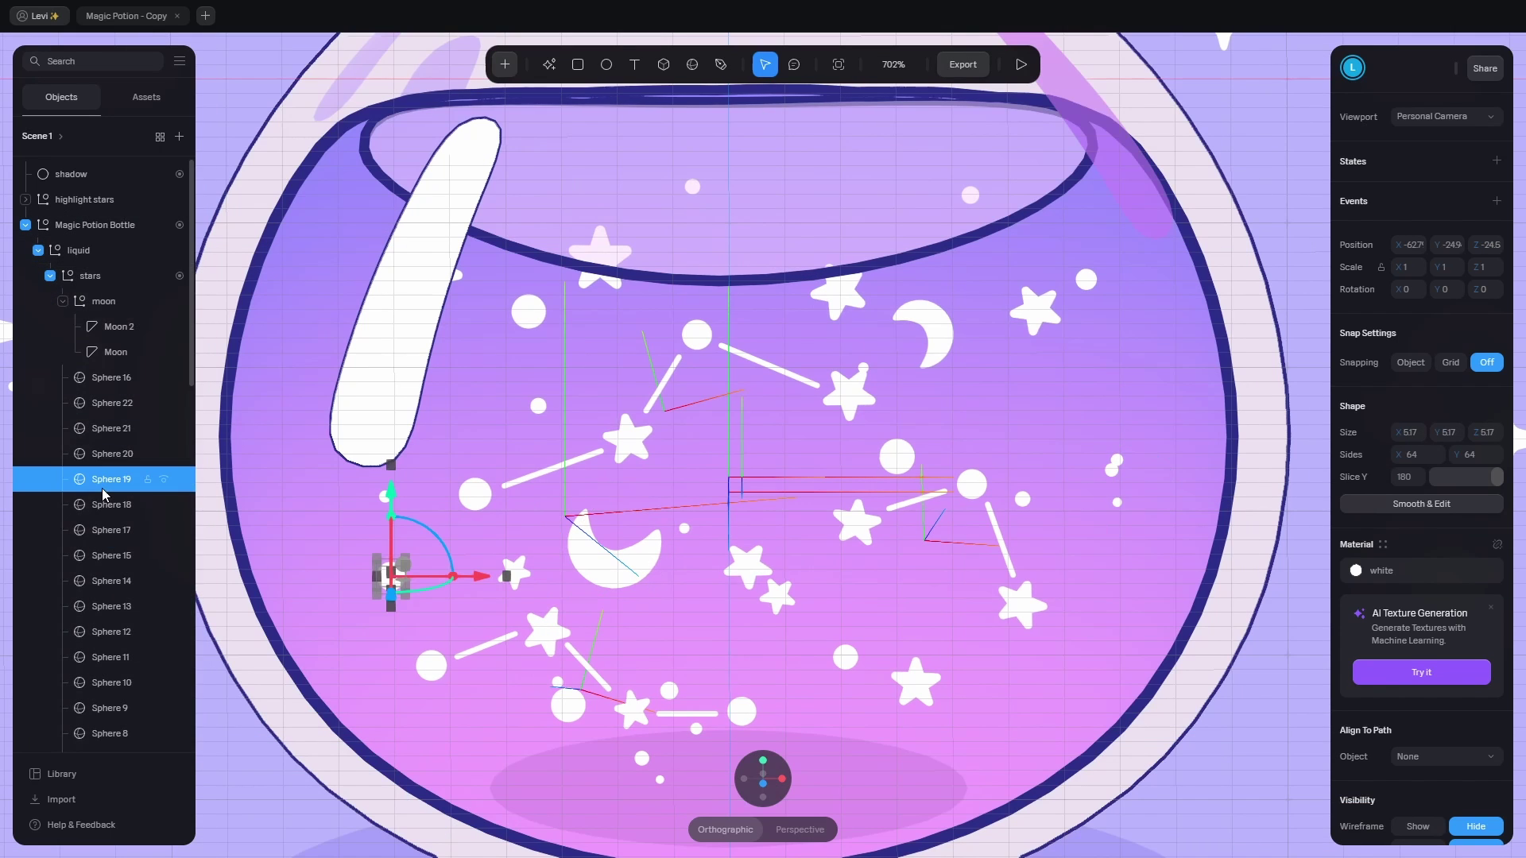
{"action": "mouse_move", "coordinate": [406, 554]}
{"action": "left_mouse_down"}
{"action": "mouse_move", "coordinate": [492, 556]}
{"action": "mouse_move", "coordinate": [409, 556]}
{"action": "left_mouse_up"}
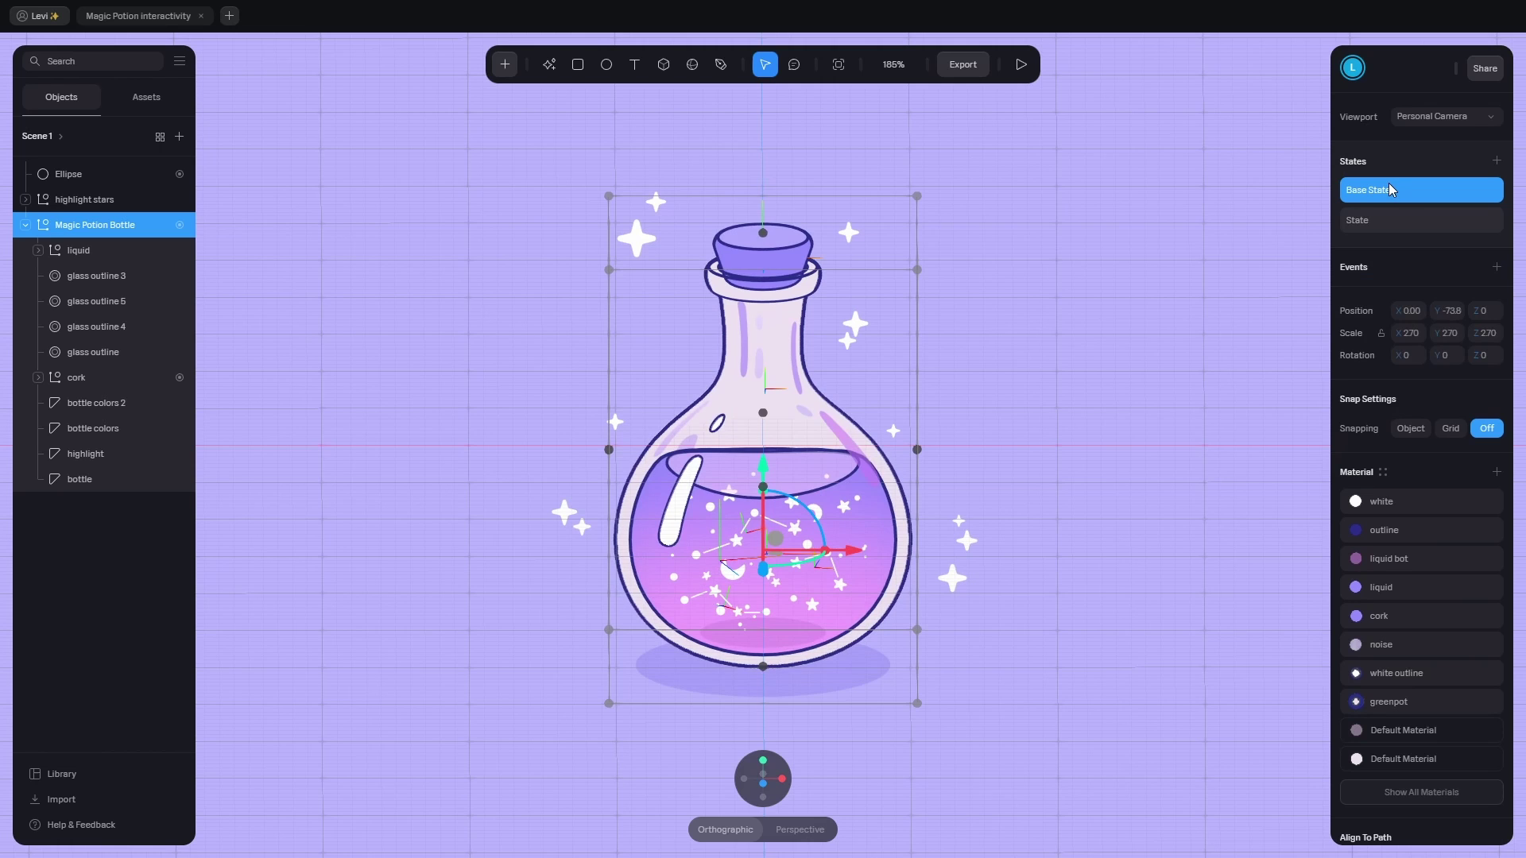
Step: Switch the Magic Potion Bottle to its second State, tilted to one side
{"action": "left_click", "coordinate": [1394, 217]}
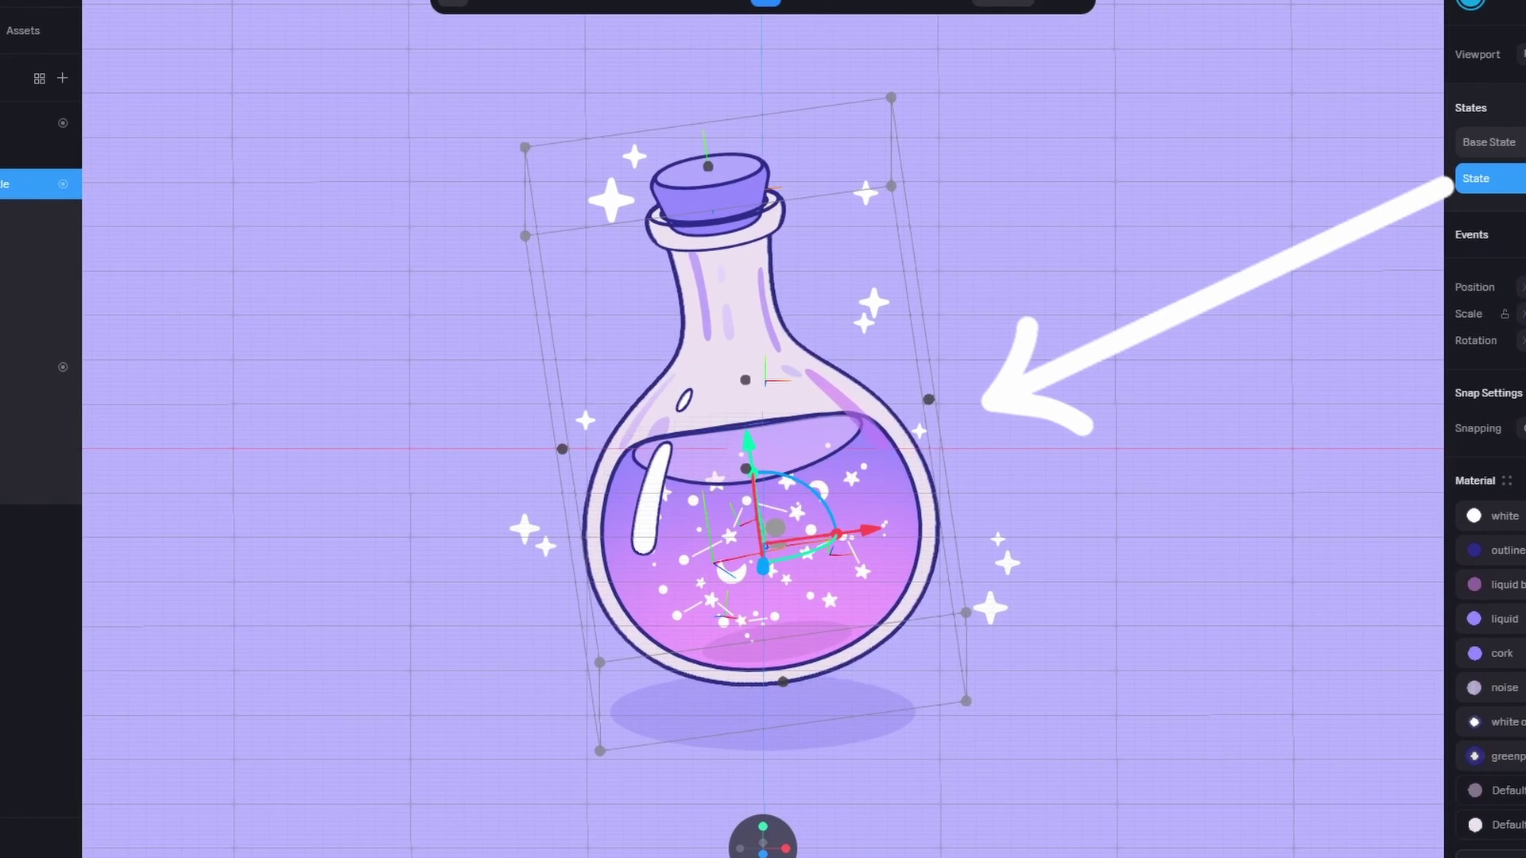
Step: Add a Mouse Down event with a 2-second eased Transition to the tilted State
{"action": "left_click", "coordinate": [1491, 234]}
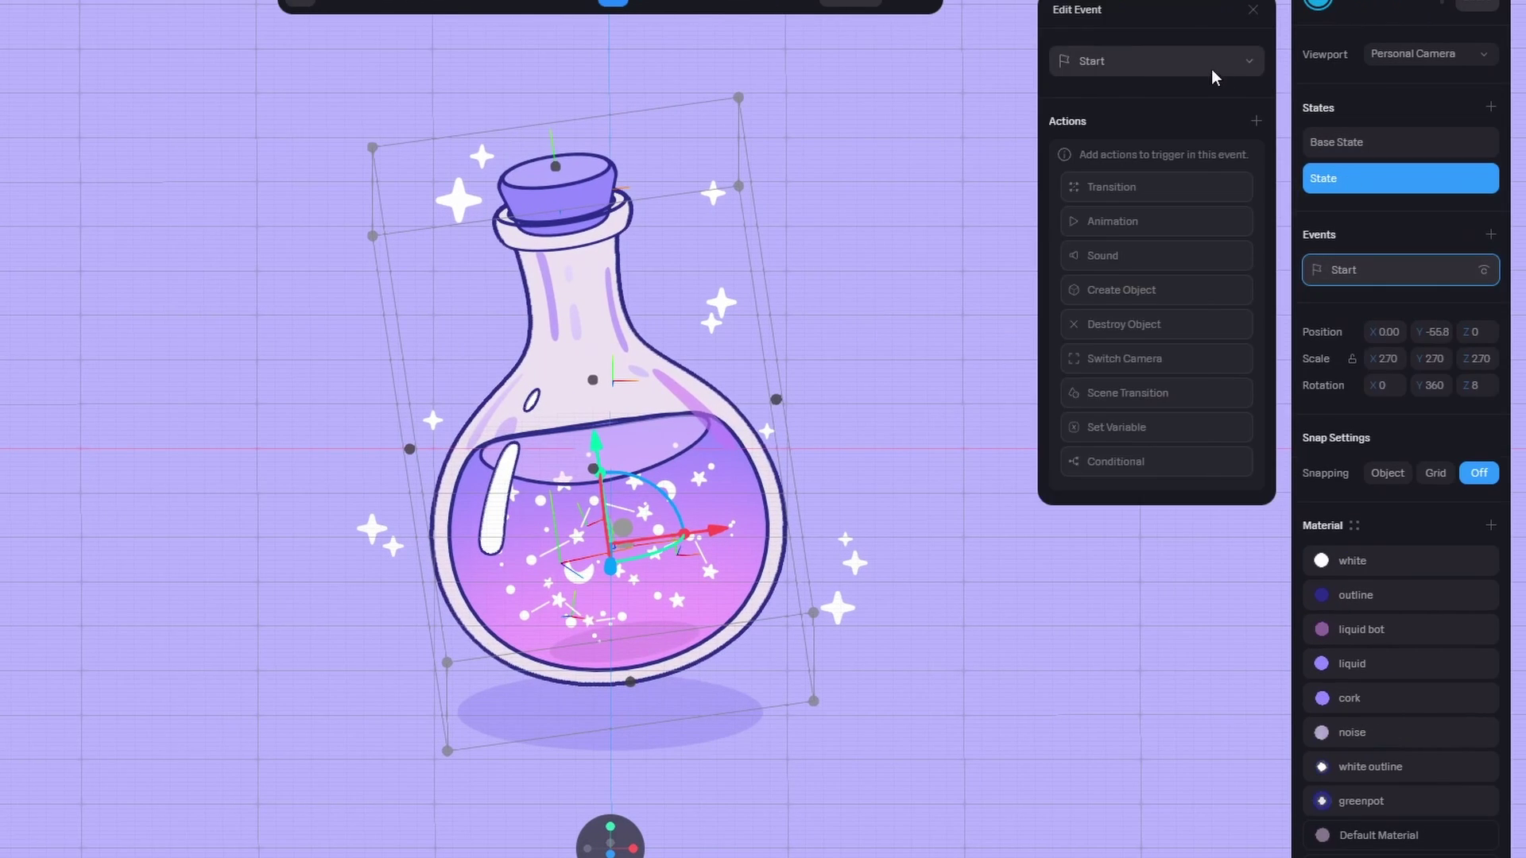
{"action": "left_click", "coordinate": [1212, 69]}
{"action": "left_click", "coordinate": [1161, 138]}
{"action": "left_click", "coordinate": [1144, 243]}
{"action": "left_click", "coordinate": [1182, 211]}
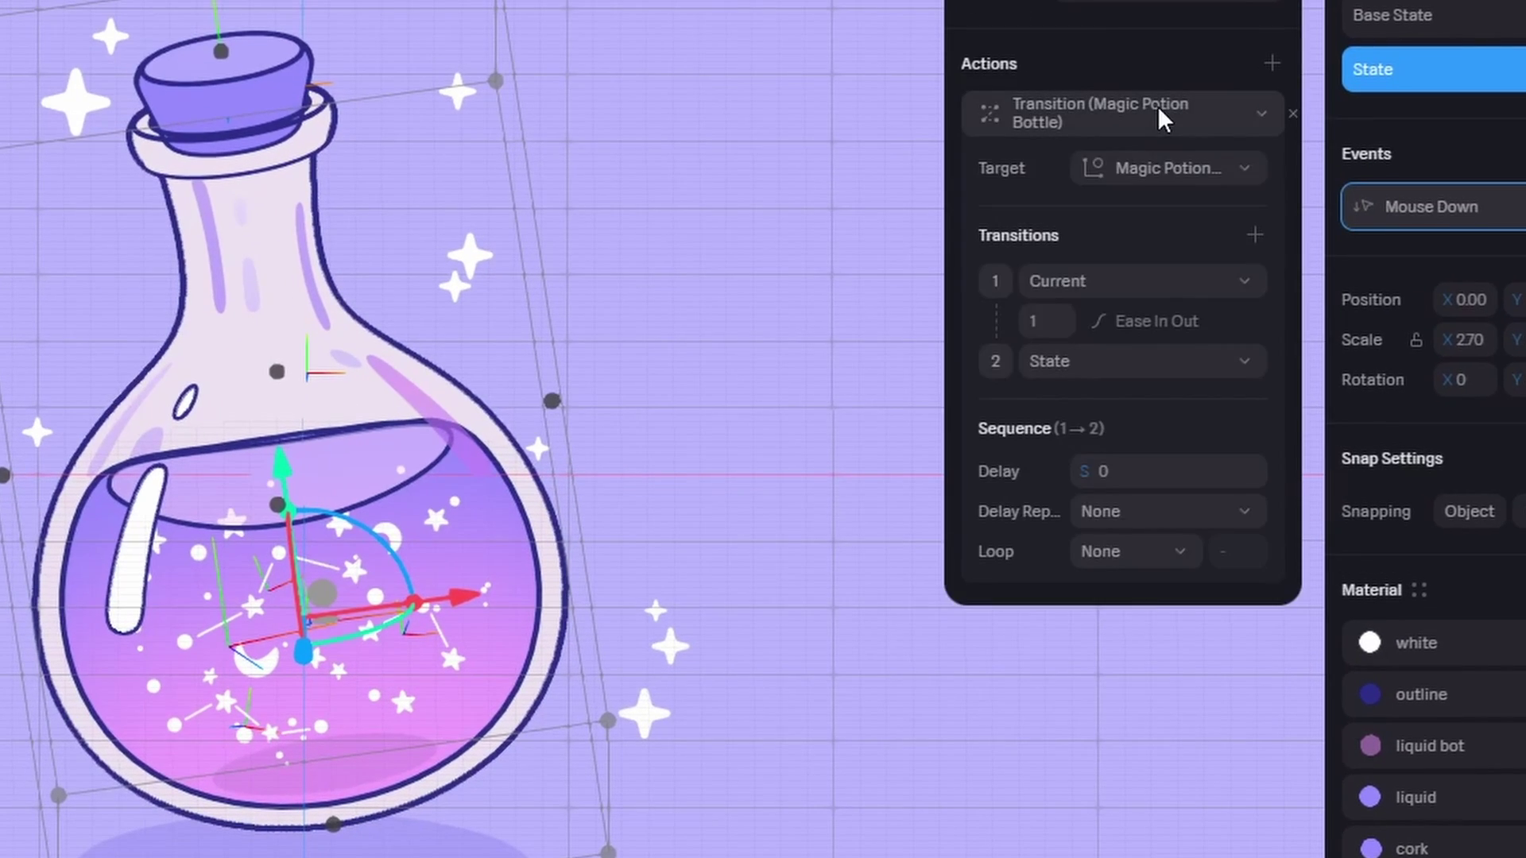
{"action": "left_click", "coordinate": [1133, 321]}
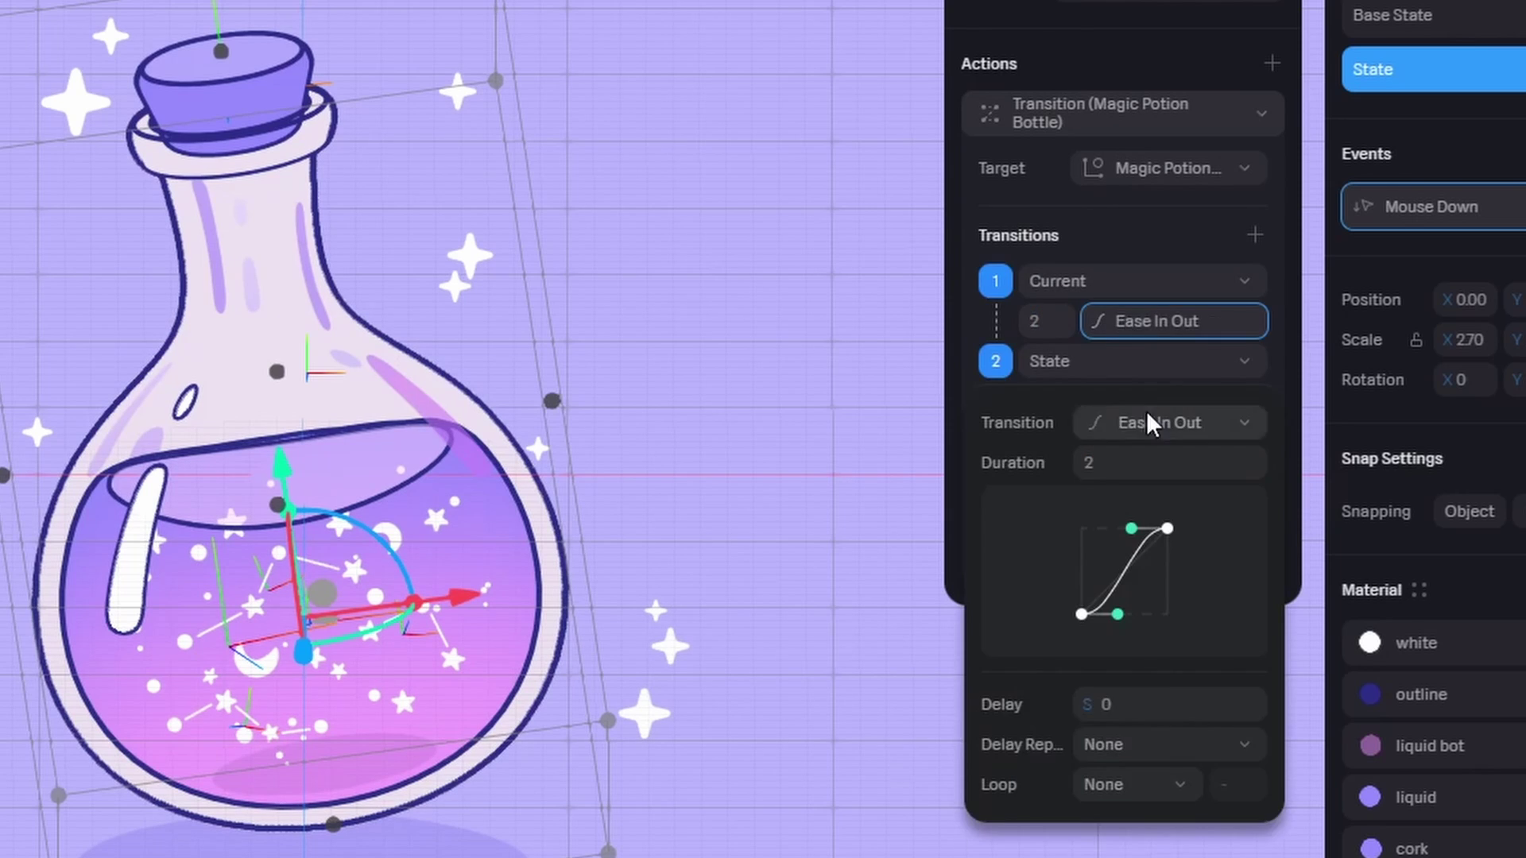
{"action": "left_click", "coordinate": [1152, 426]}
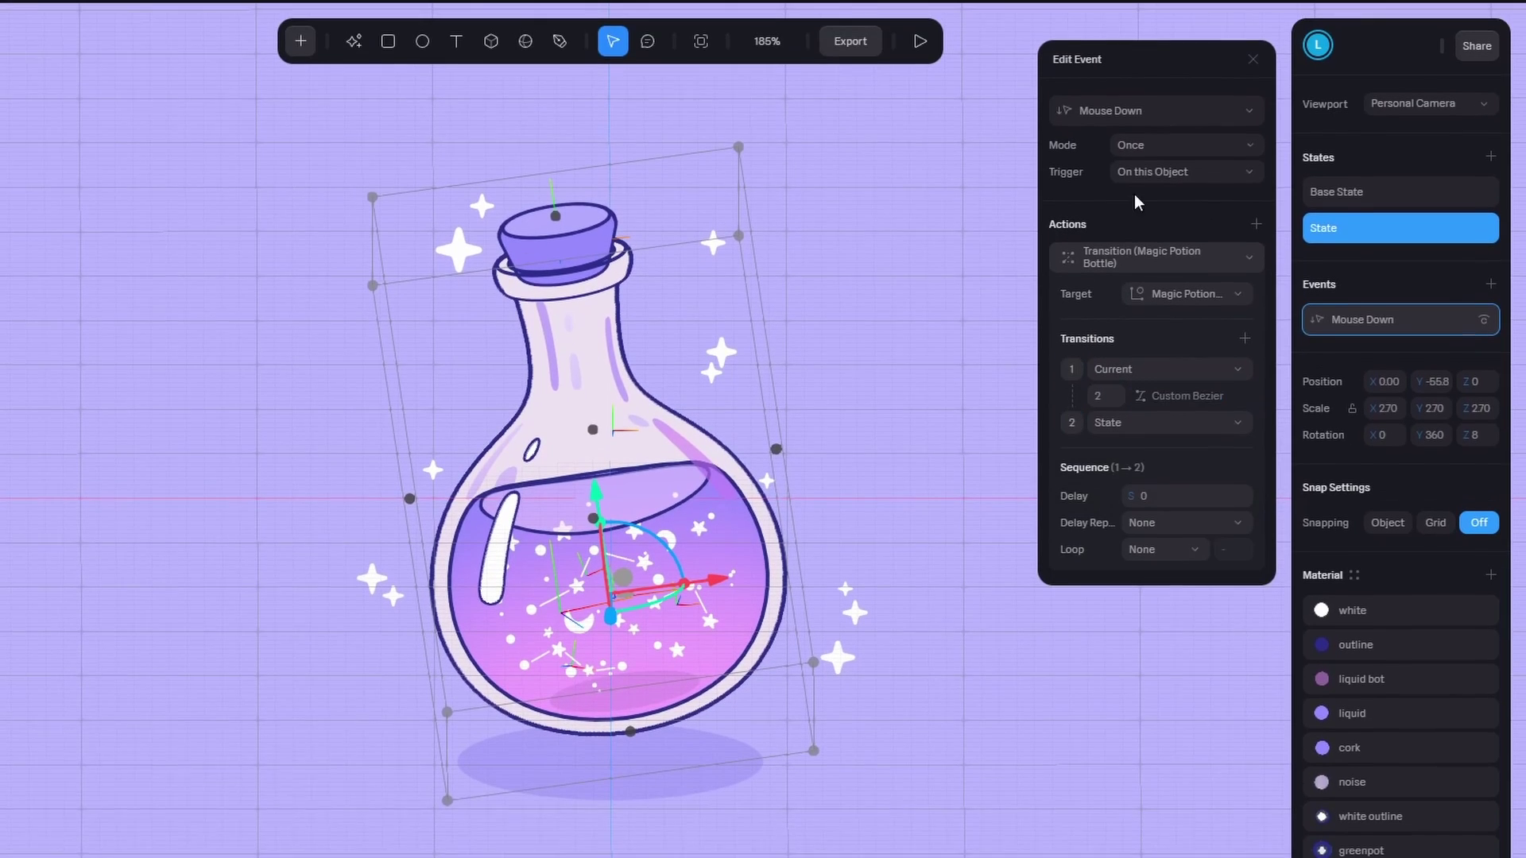
{"action": "left_click", "coordinate": [1165, 149]}
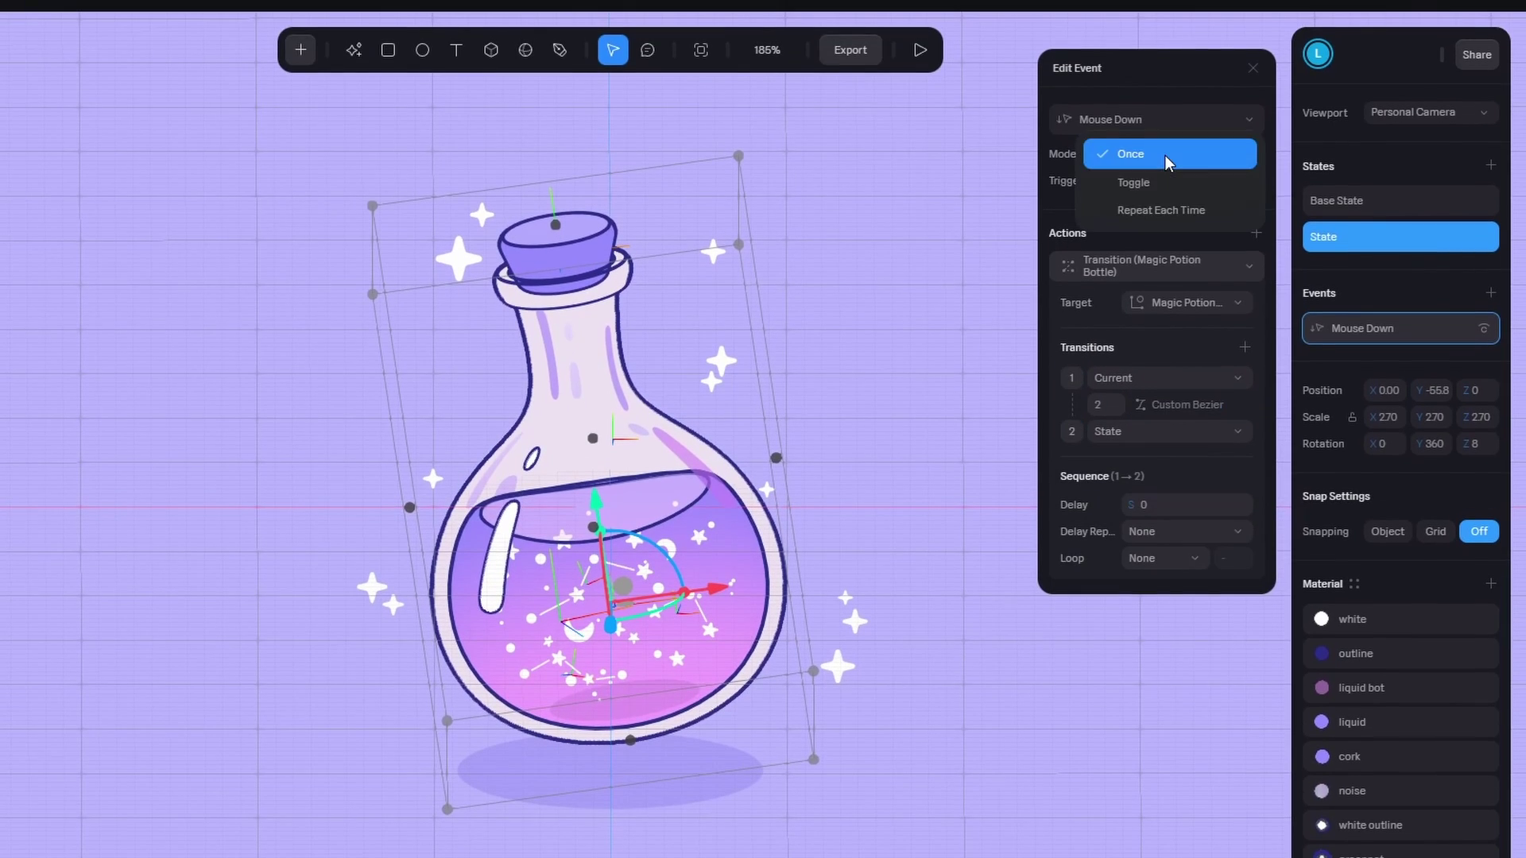
Step: Play the scene and click the bottle to test the tilt transition
{"action": "left_click", "coordinate": [919, 49]}
{"action": "left_click", "coordinate": [827, 528]}
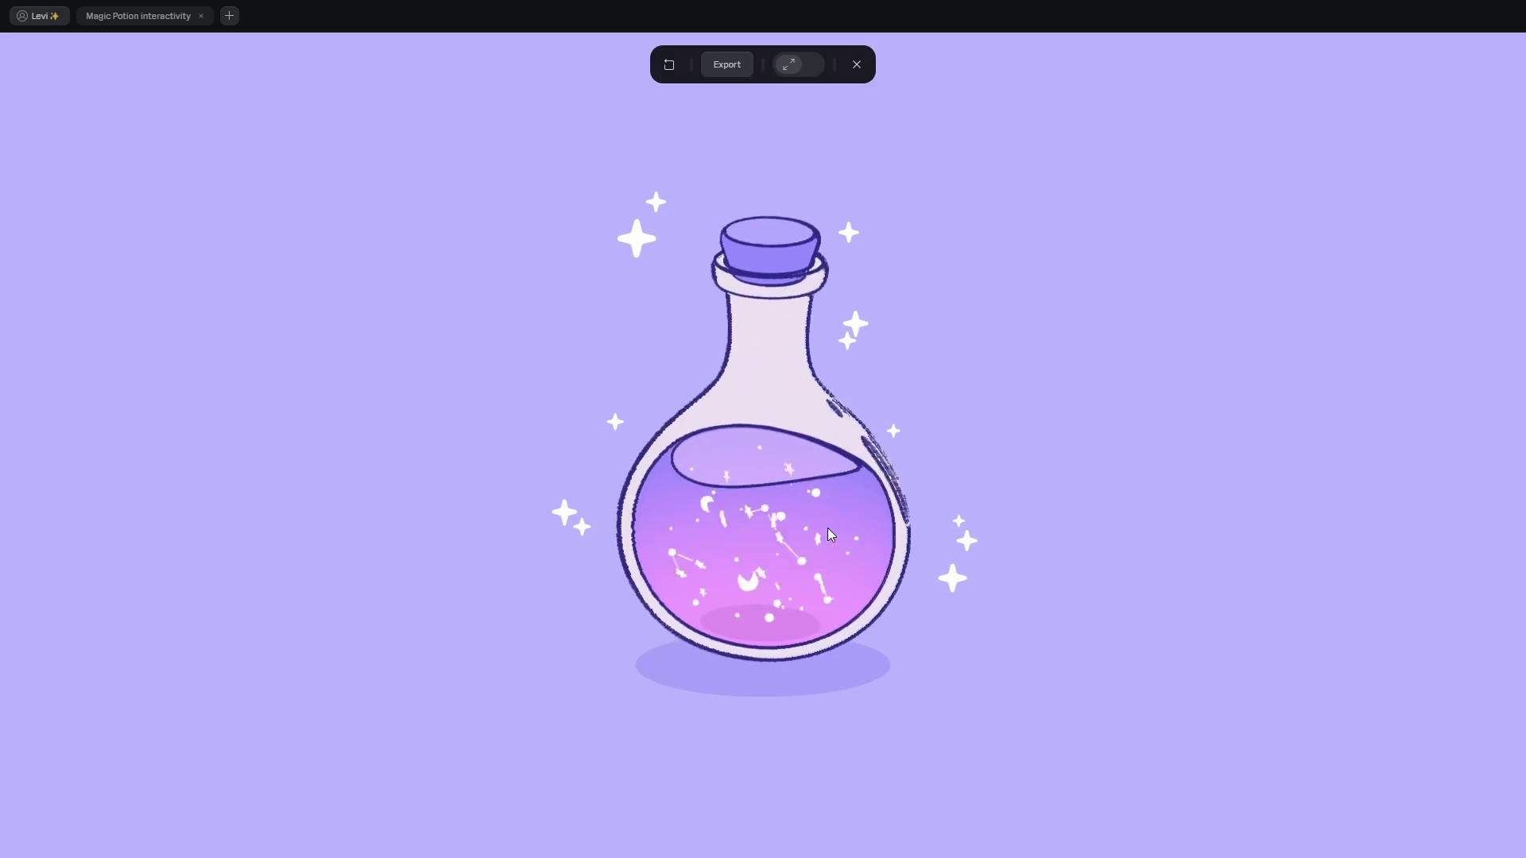
{"action": "left_click", "coordinate": [857, 64]}
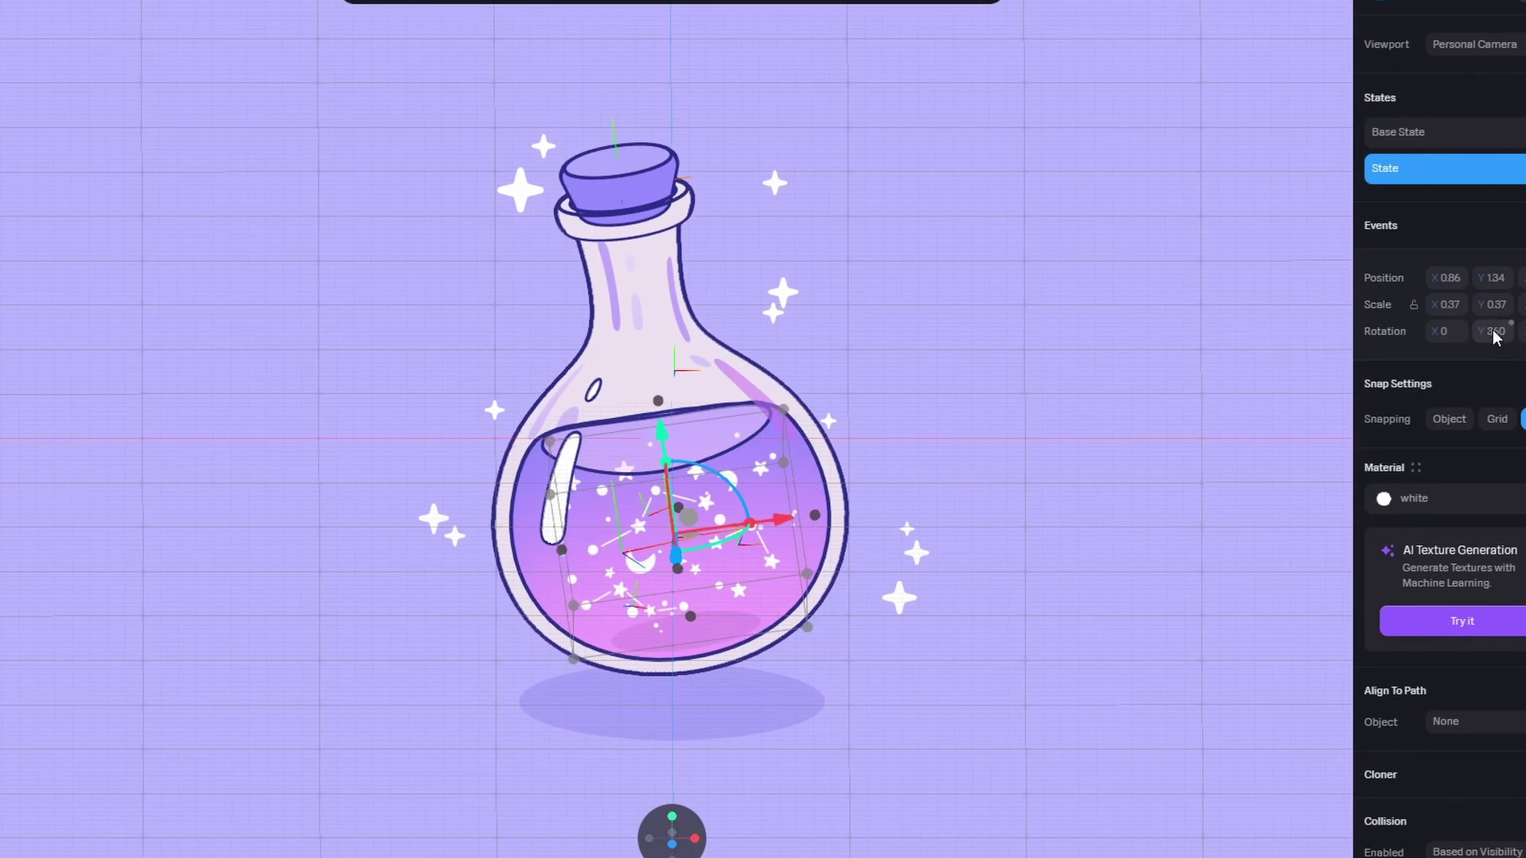
Step: Add a second Transition action targeting the stars group to the bottle's Mouse Down event
{"action": "left_click", "coordinate": [648, 341]}
{"action": "left_click", "coordinate": [1430, 255]}
{"action": "left_click", "coordinate": [1317, 158]}
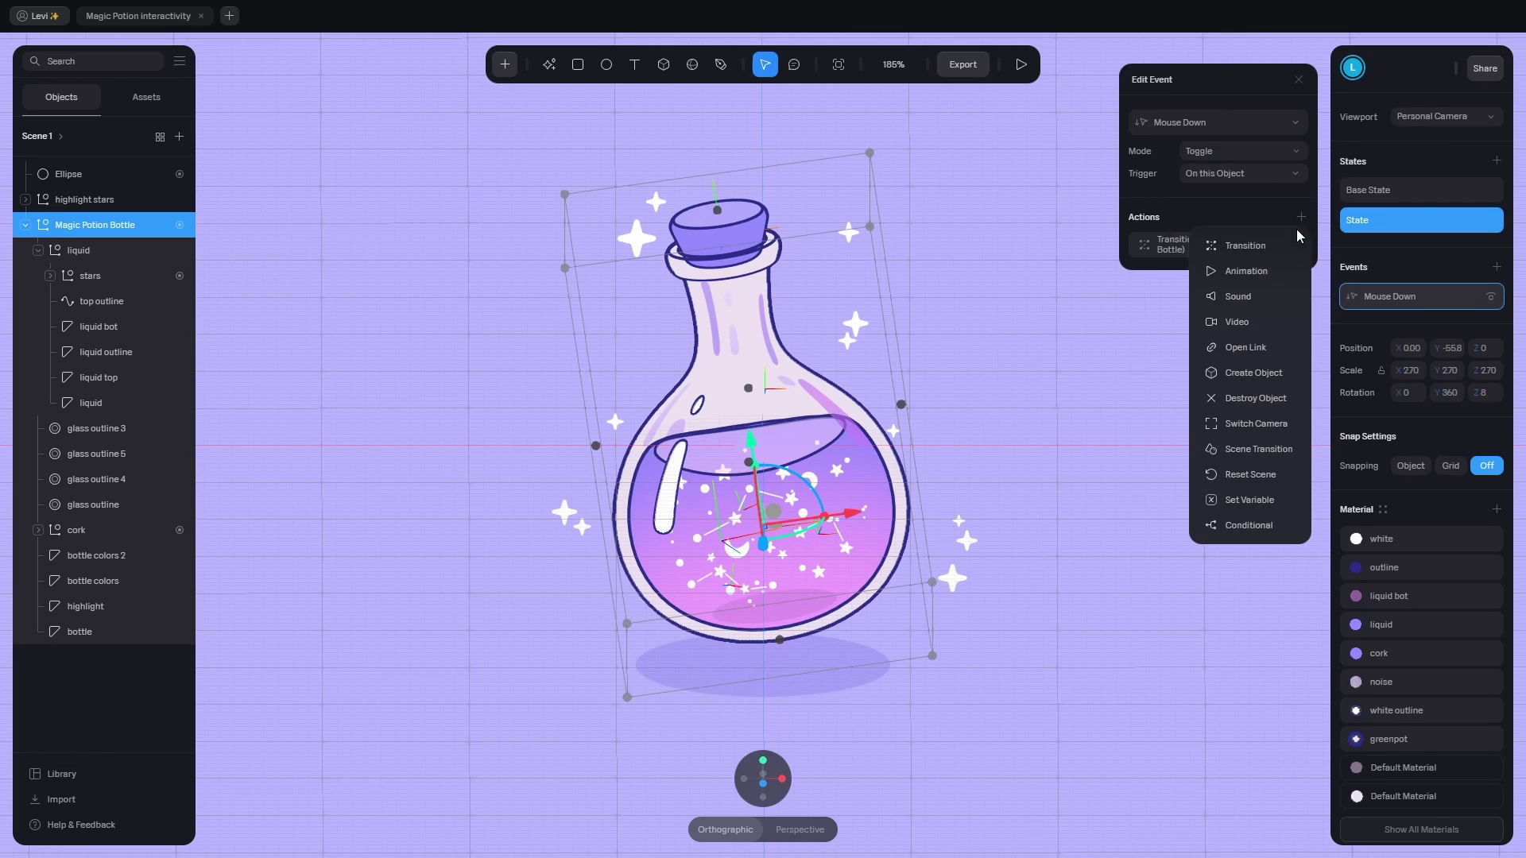
{"action": "left_click", "coordinate": [1246, 245]}
{"action": "left_click", "coordinate": [1227, 245]}
{"action": "left_click", "coordinate": [1245, 275]}
{"action": "left_click", "coordinate": [1240, 298]}
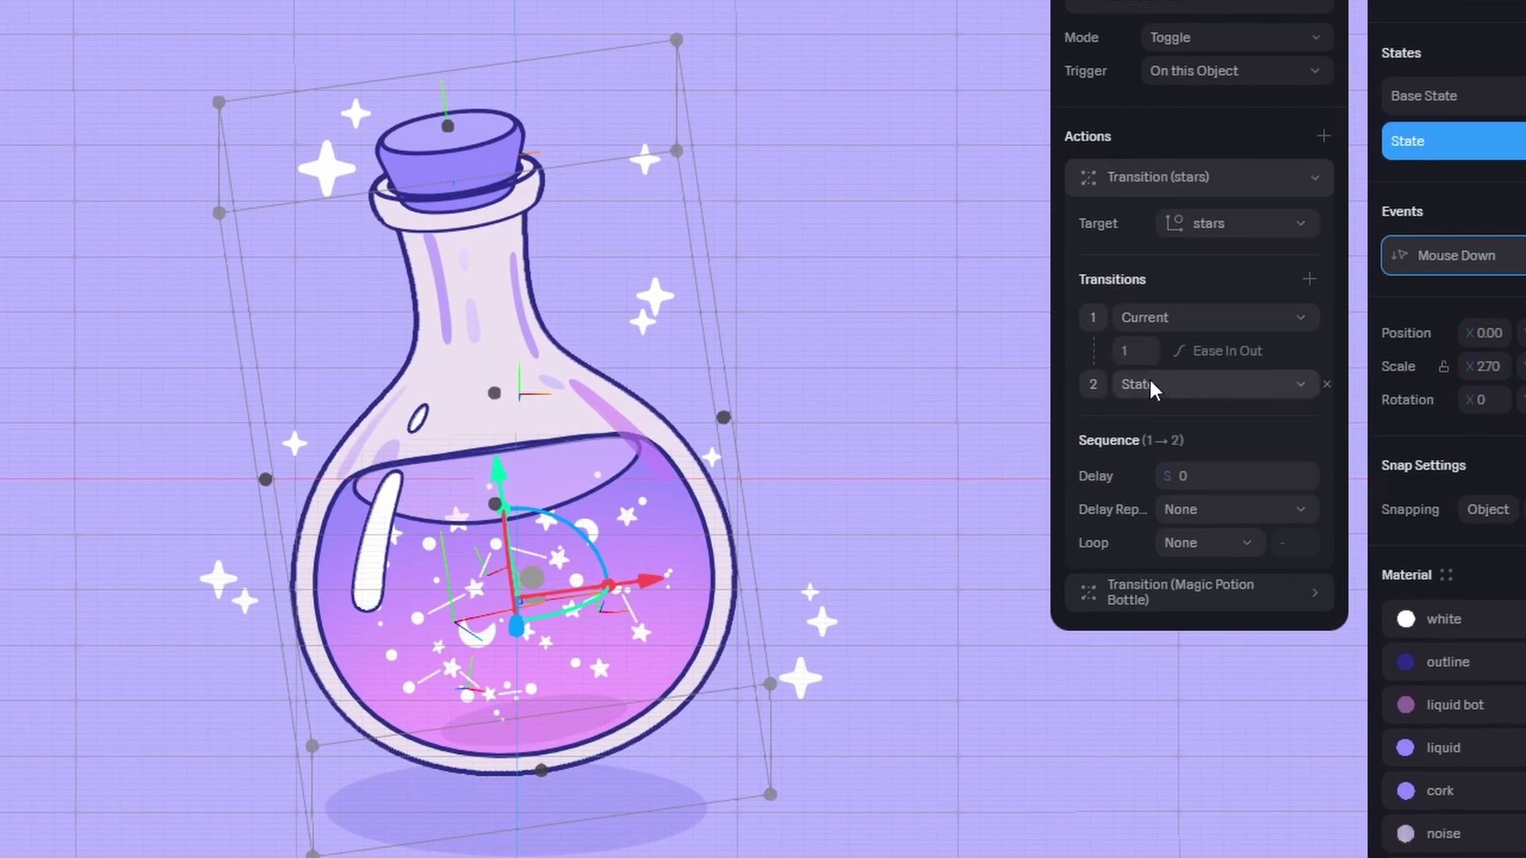
Step: Set the stars transition easing to Ease Out and test the click animation
{"action": "left_click", "coordinate": [1223, 348]}
{"action": "left_click", "coordinate": [1223, 430]}
{"action": "left_click", "coordinate": [1219, 405]}
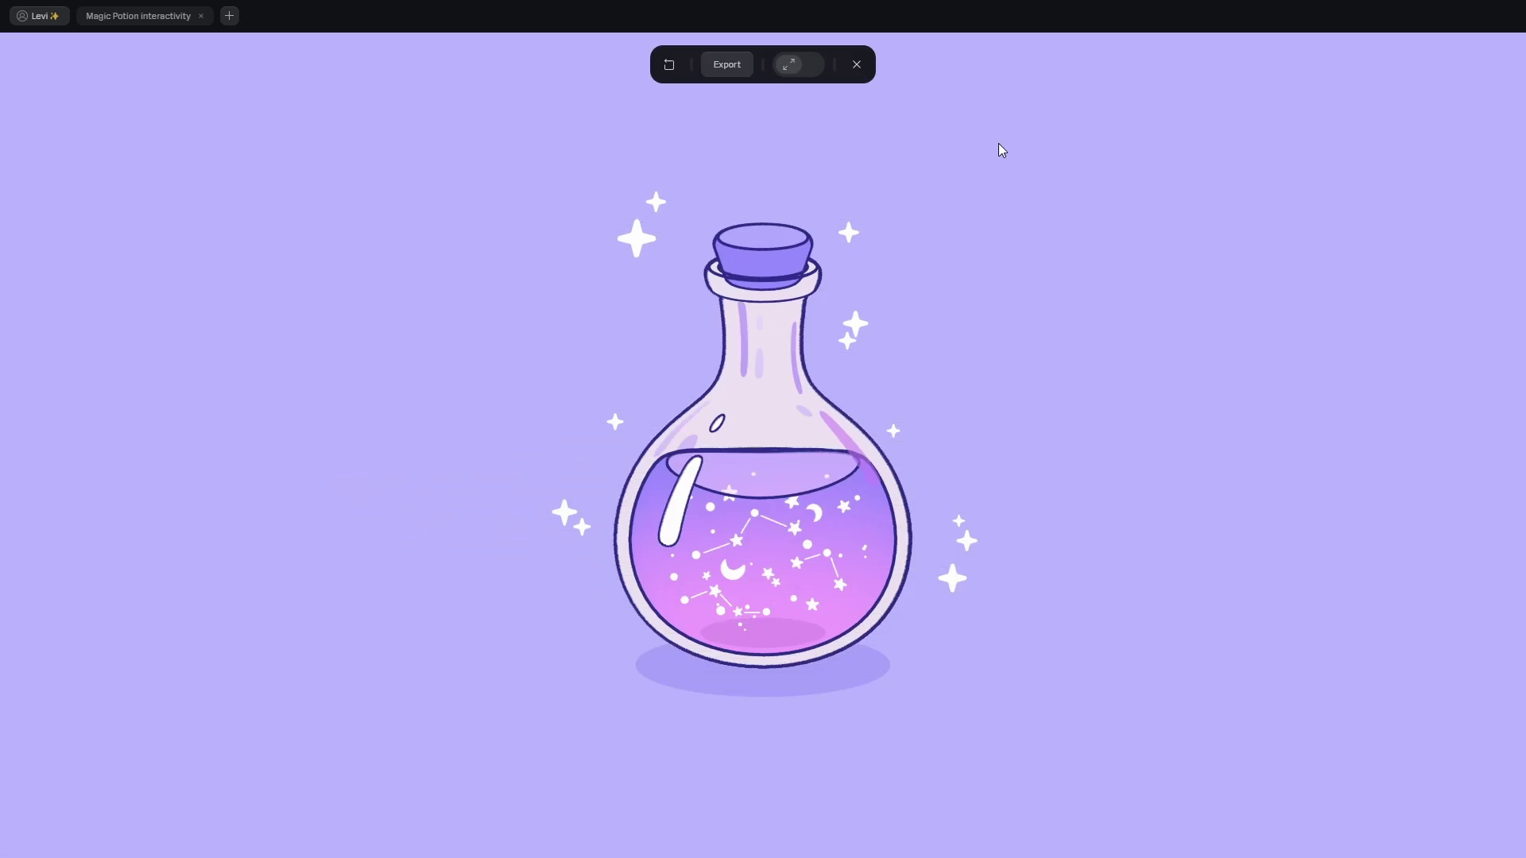
{"action": "left_click", "coordinate": [763, 569]}
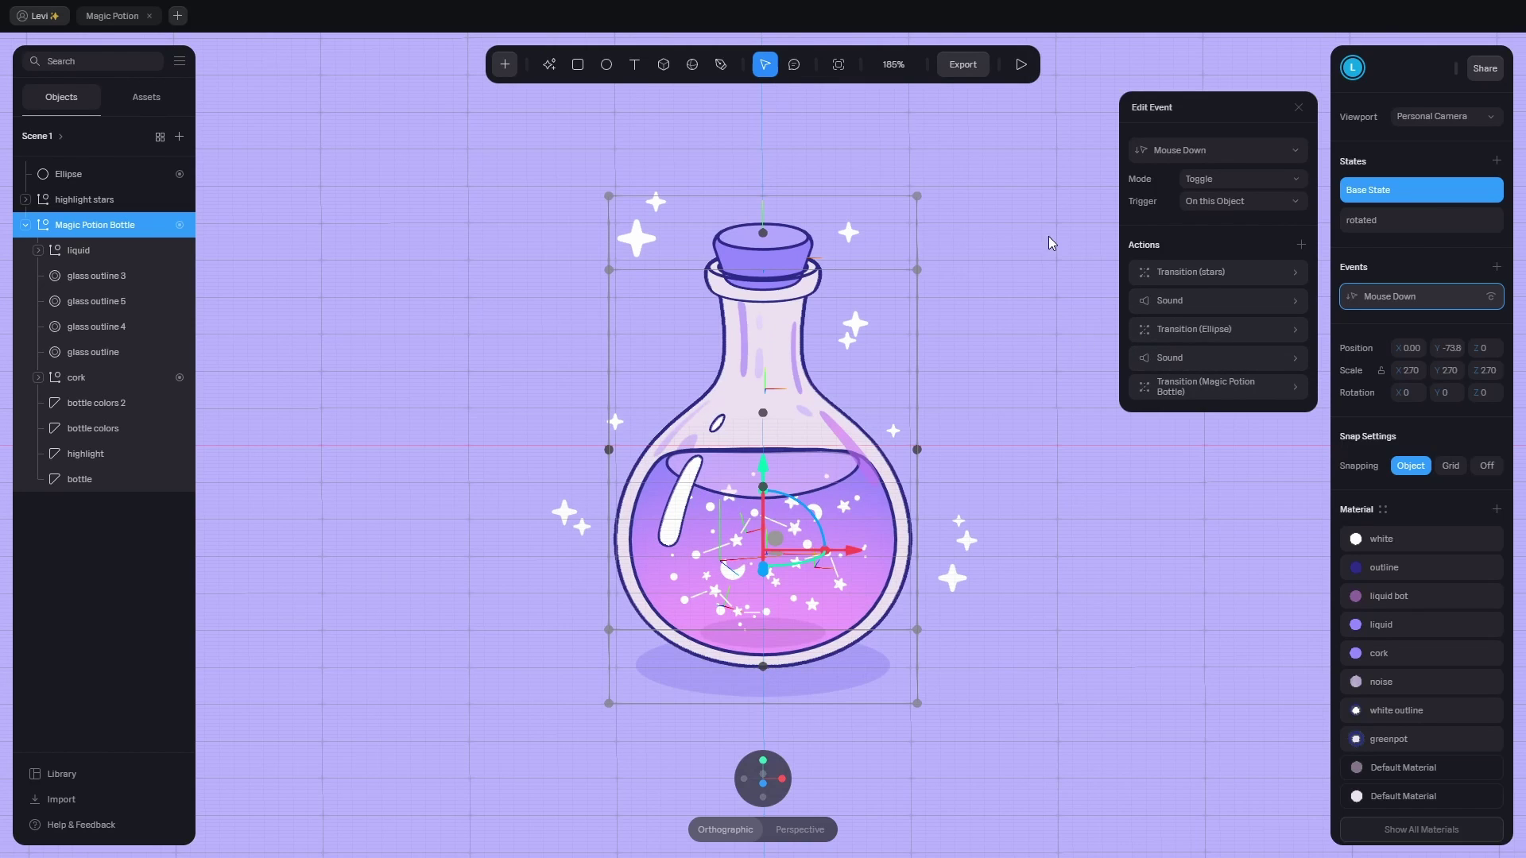
{"action": "left_click", "coordinate": [1022, 64]}
Step: Test the bottle tilt, then update the Public URL and copy the share link
{"action": "left_click", "coordinate": [833, 504]}
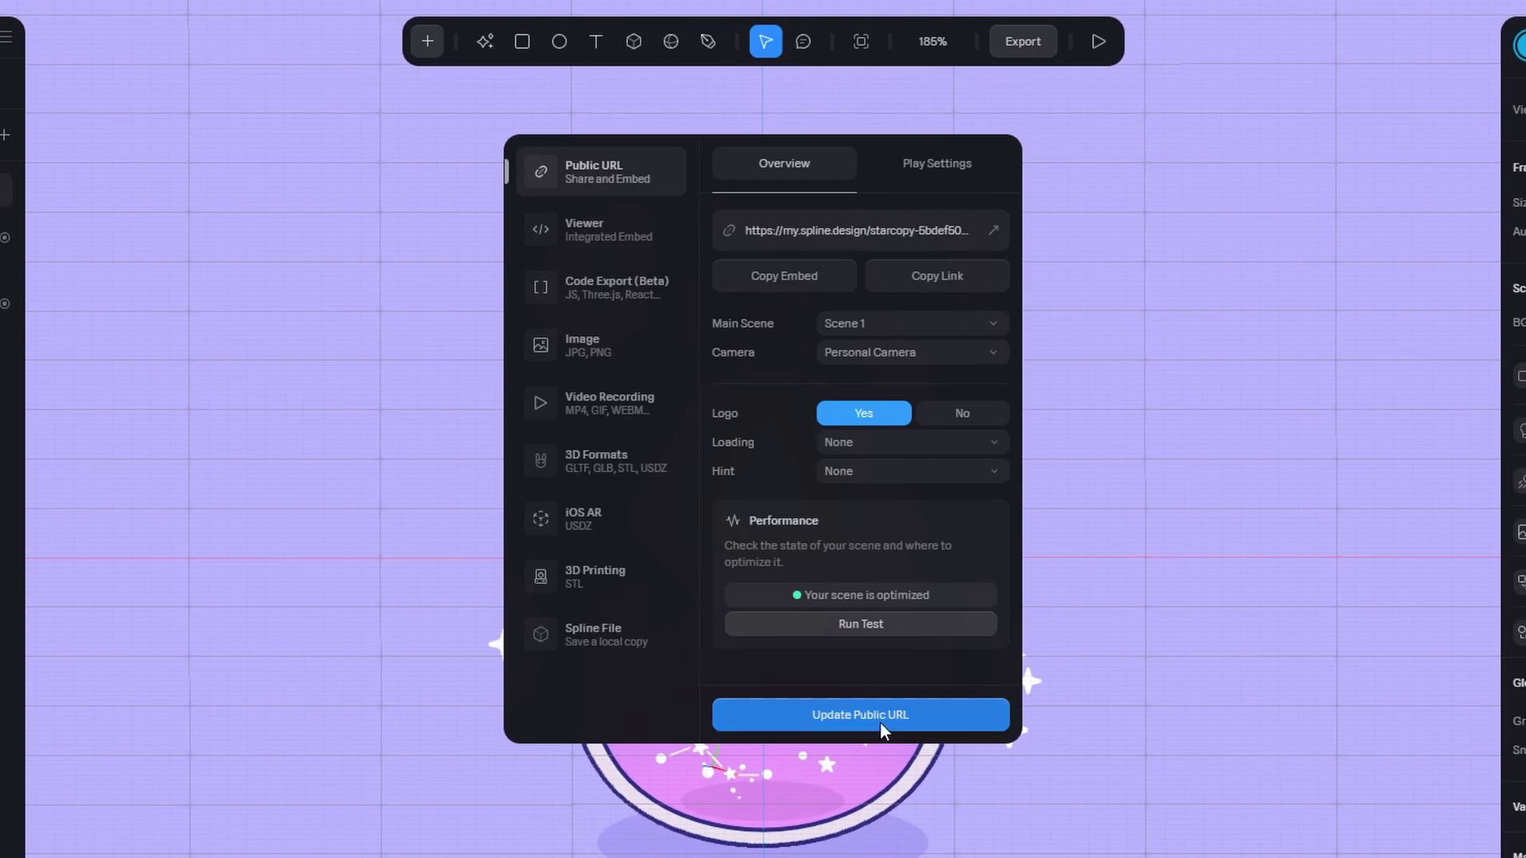
{"action": "left_click", "coordinate": [948, 272]}
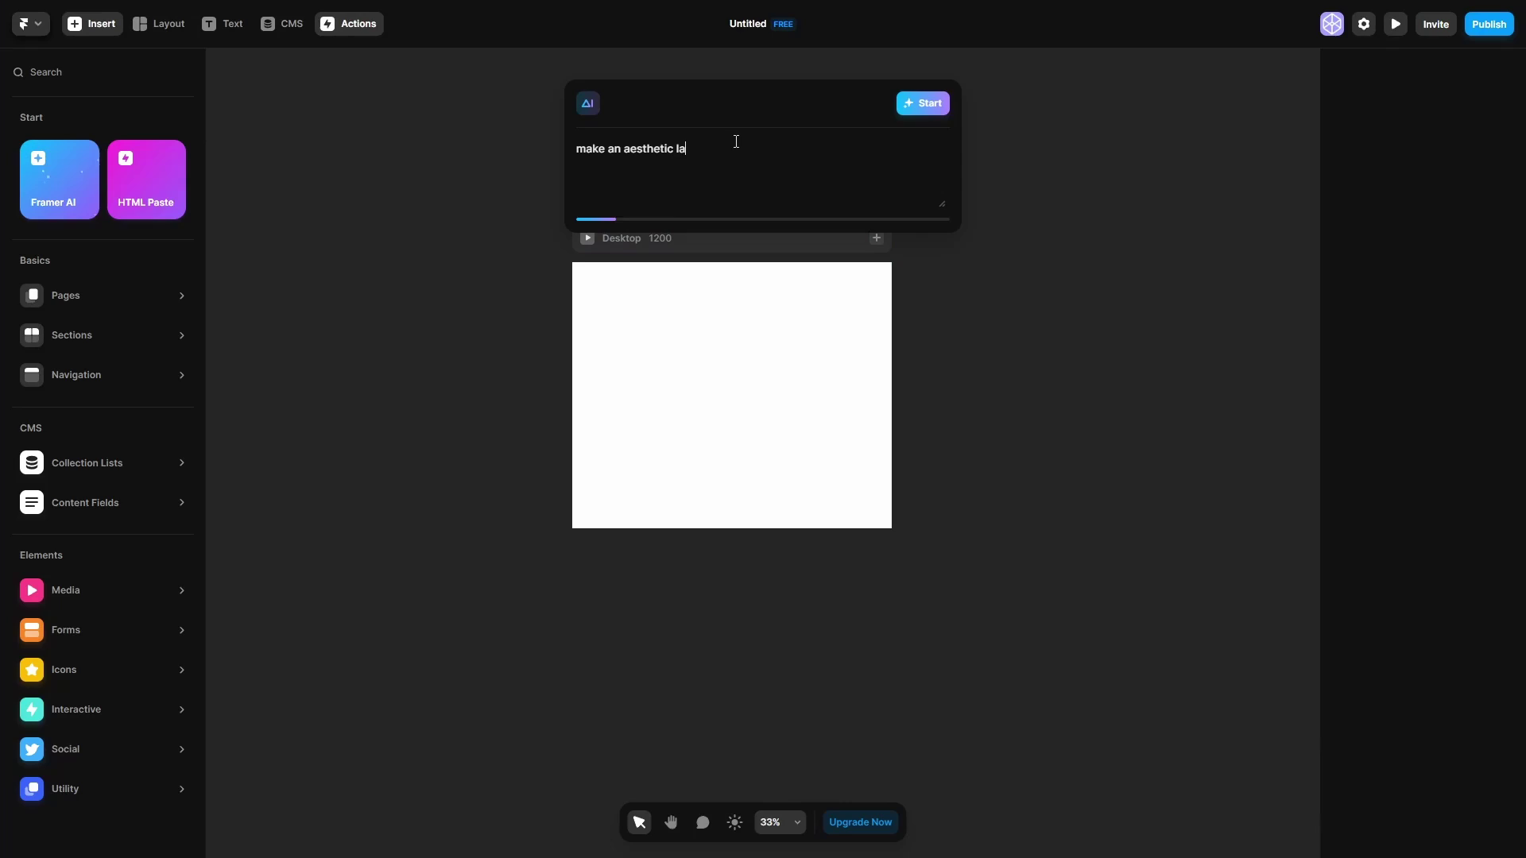
Step: Have Framer AI generate an artwork portfolio landing page in pastel lilac with a round font
{"action": "type", "text": "anding page for my artwork portfolio, use pastel colors lilac, use round font"}
{"action": "key", "text": "Return"}
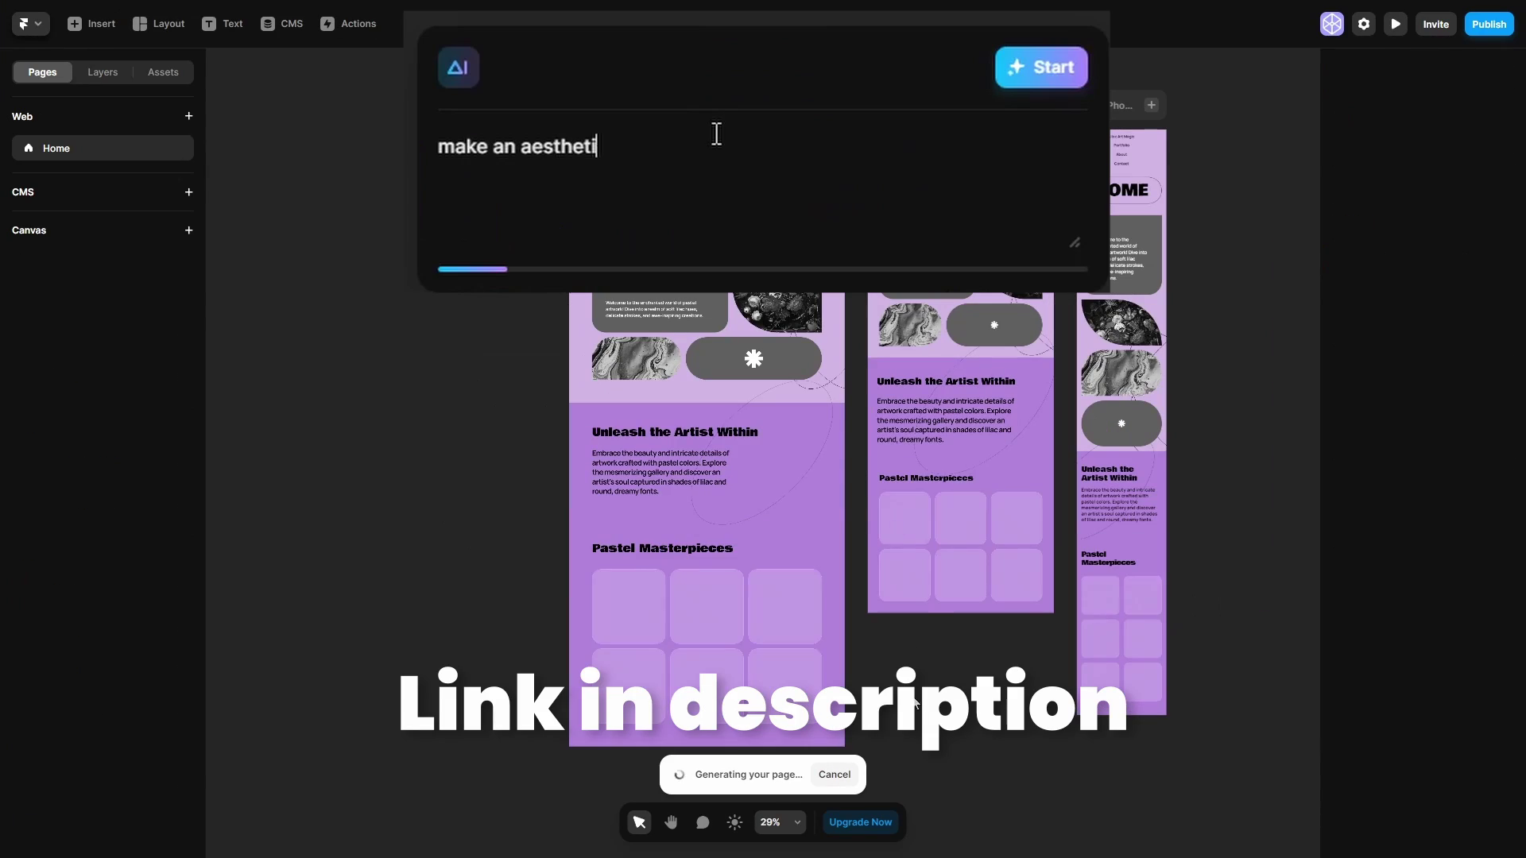
{"action": "type", "text": "ic landing page for my"}
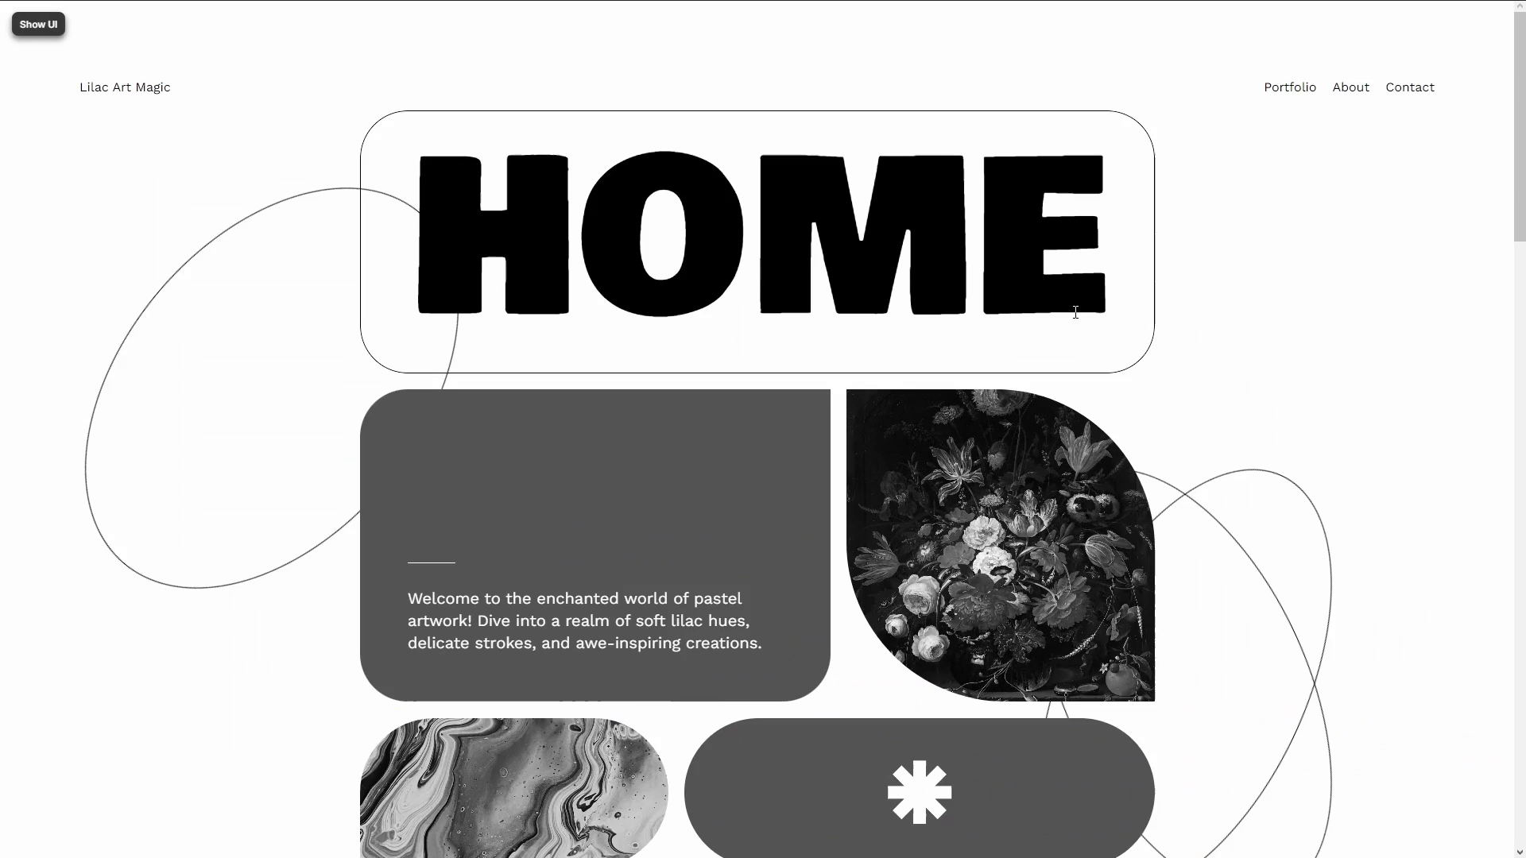
{"action": "scroll", "coordinate": [1197, 328], "scroll_direction": "down", "scroll_amount": 20}
{"action": "scroll", "coordinate": [1197, 328], "scroll_direction": "down", "scroll_amount": 2}
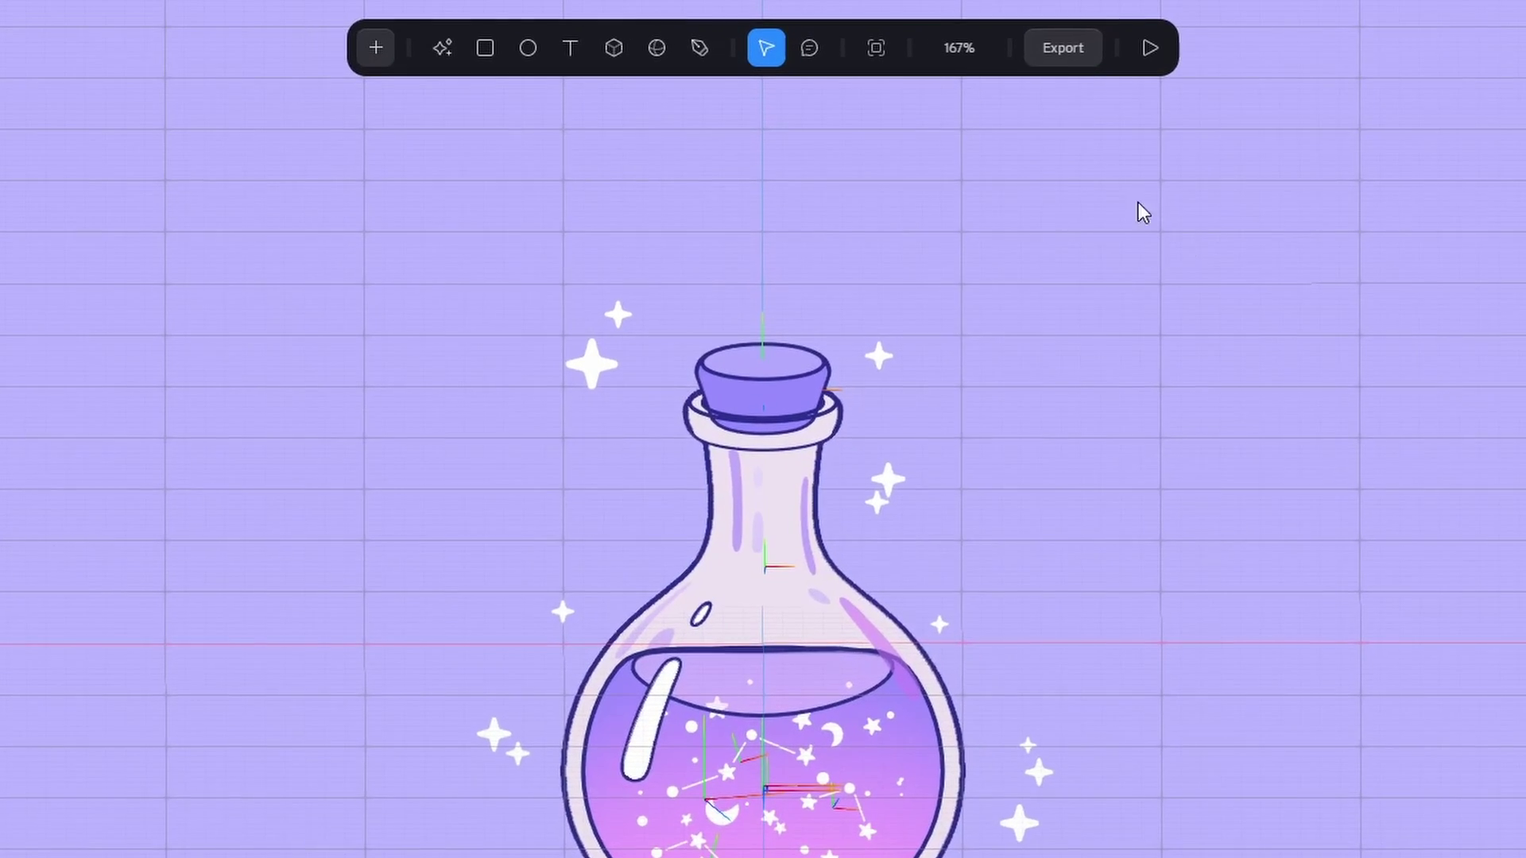
Step: Update the potion scene's Viewer export and copy its embed code
{"action": "left_click", "coordinate": [1063, 48]}
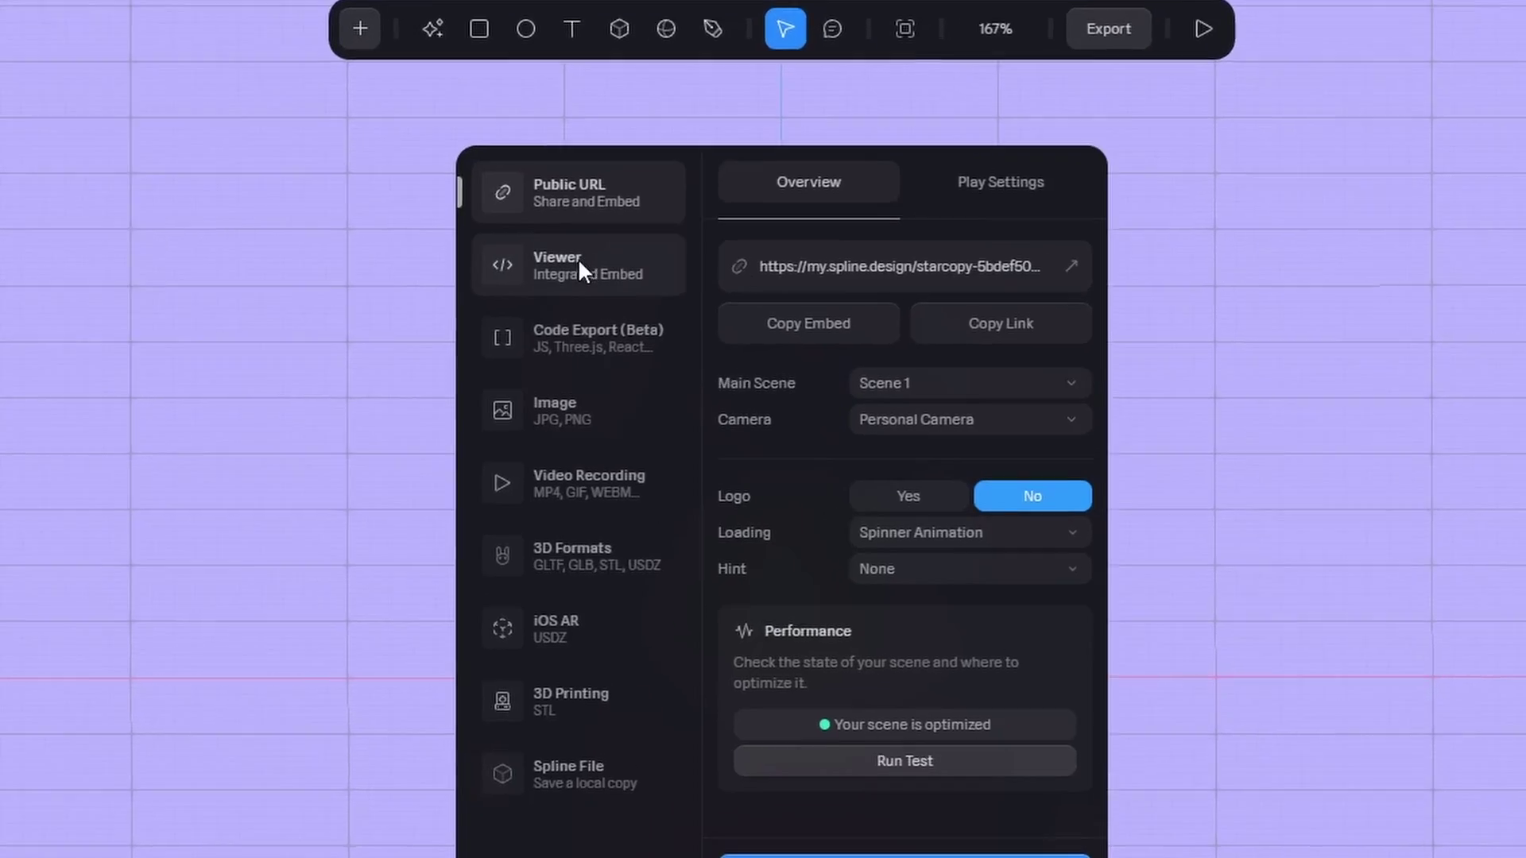
{"action": "left_click", "coordinate": [579, 265]}
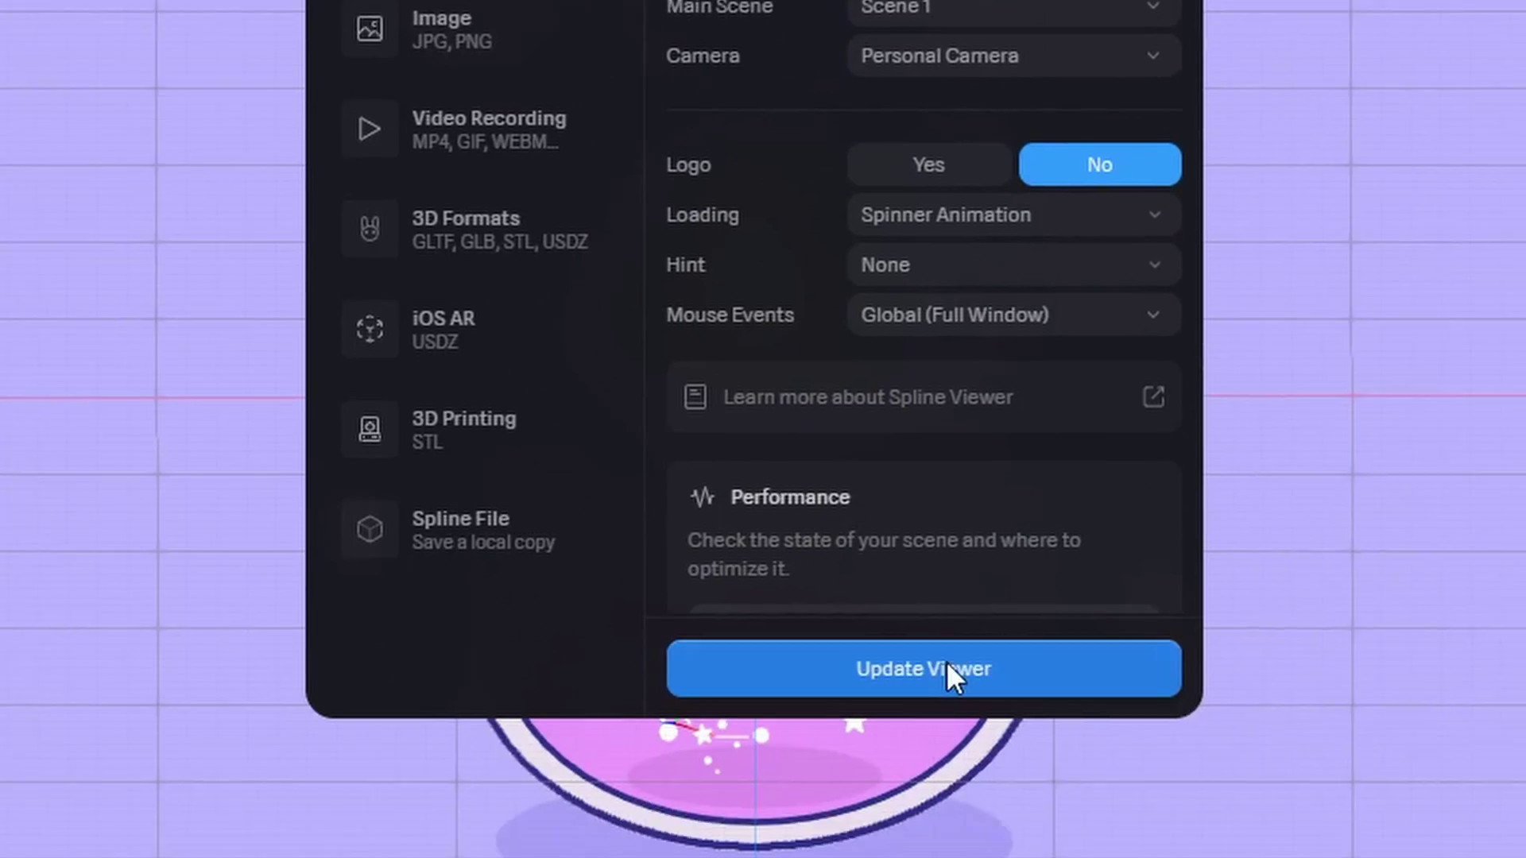
{"action": "left_click", "coordinate": [946, 669]}
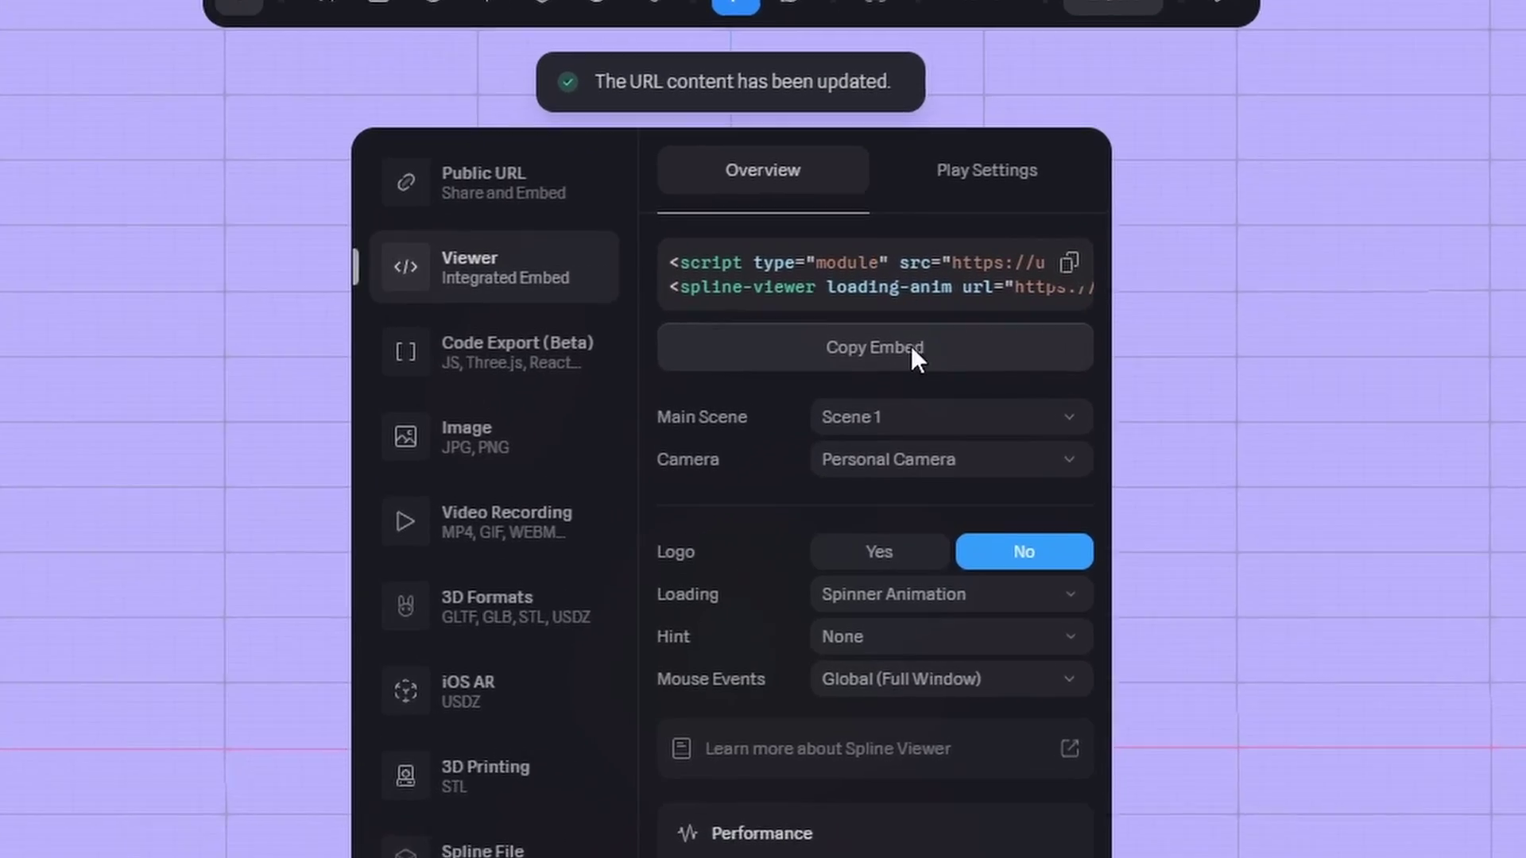
{"action": "left_click", "coordinate": [906, 329]}
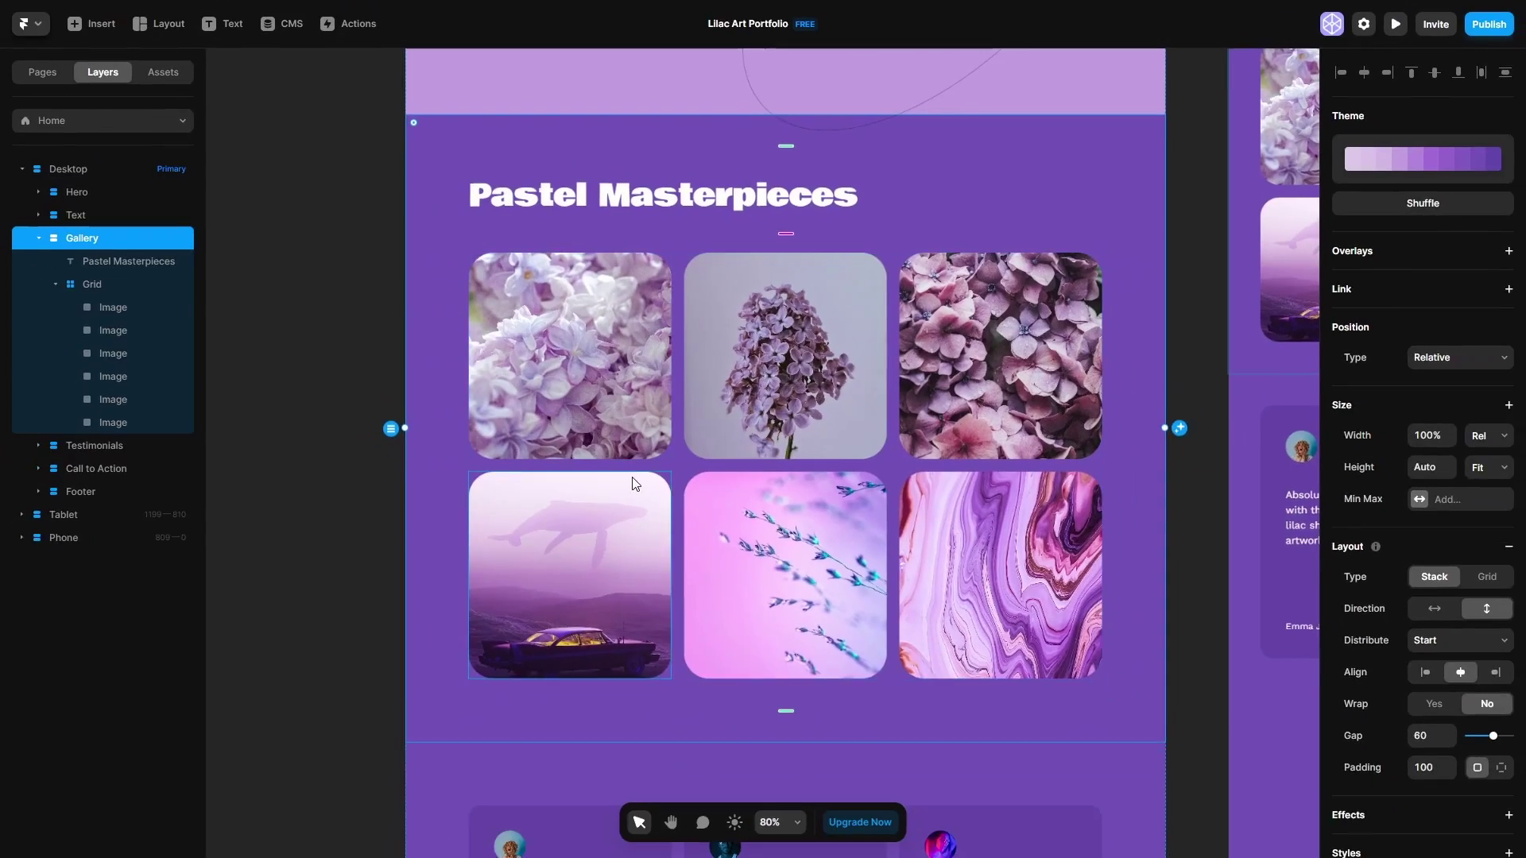
Step: Place an HTML Embed over the first gallery image, paste the Spline code, and preview
{"action": "left_click", "coordinate": [86, 19]}
{"action": "type", "text": "embed"}
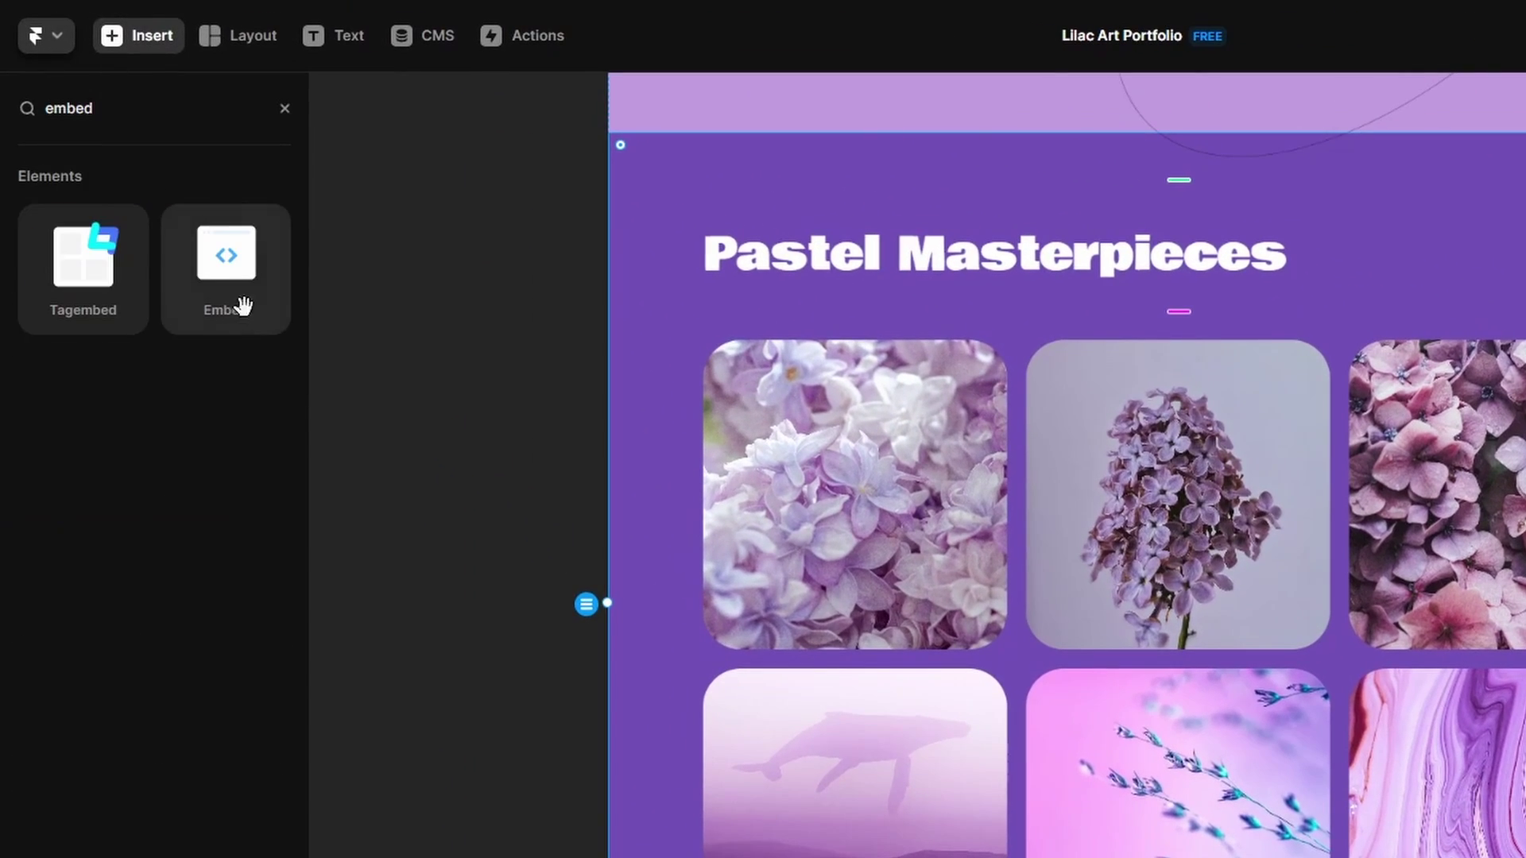
{"action": "left_click_drag", "start_coordinate": [243, 306], "coordinate": [595, 260]}
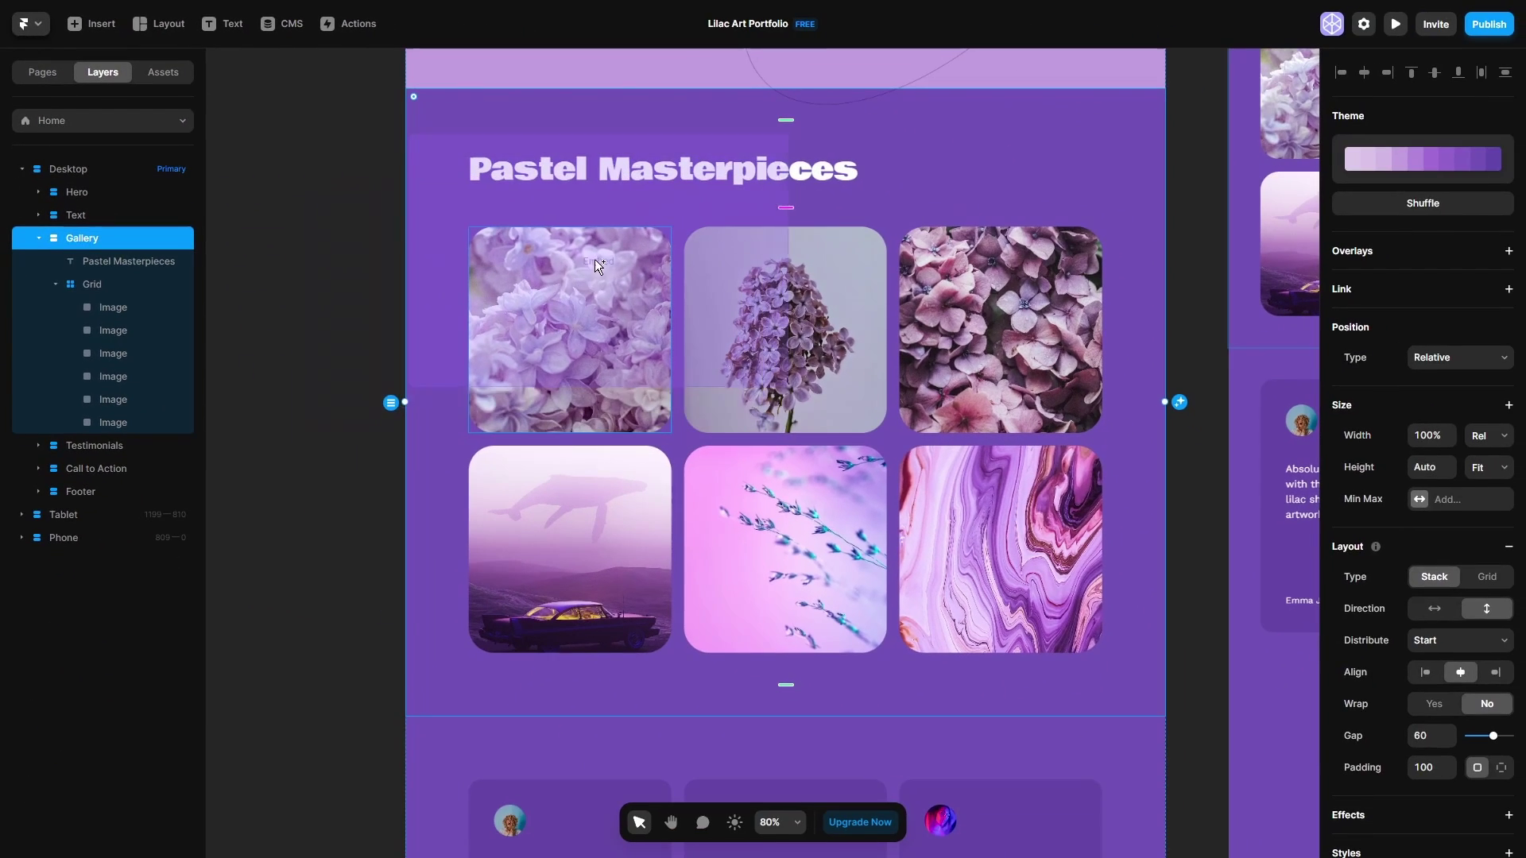
{"action": "left_click_drag", "start_coordinate": [593, 315], "coordinate": [594, 316]}
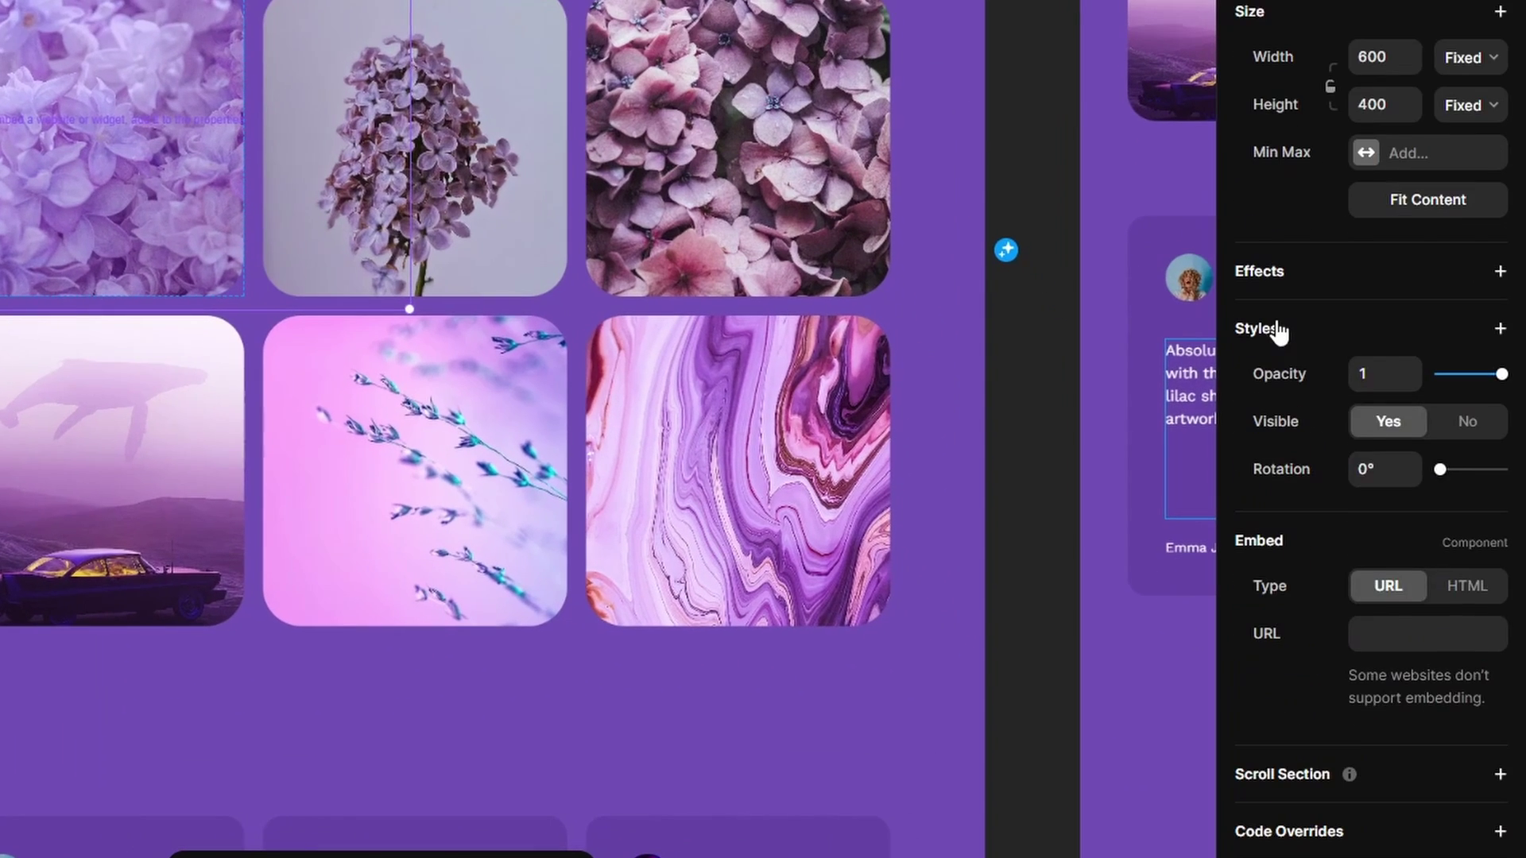
{"action": "left_click", "coordinate": [1467, 585]}
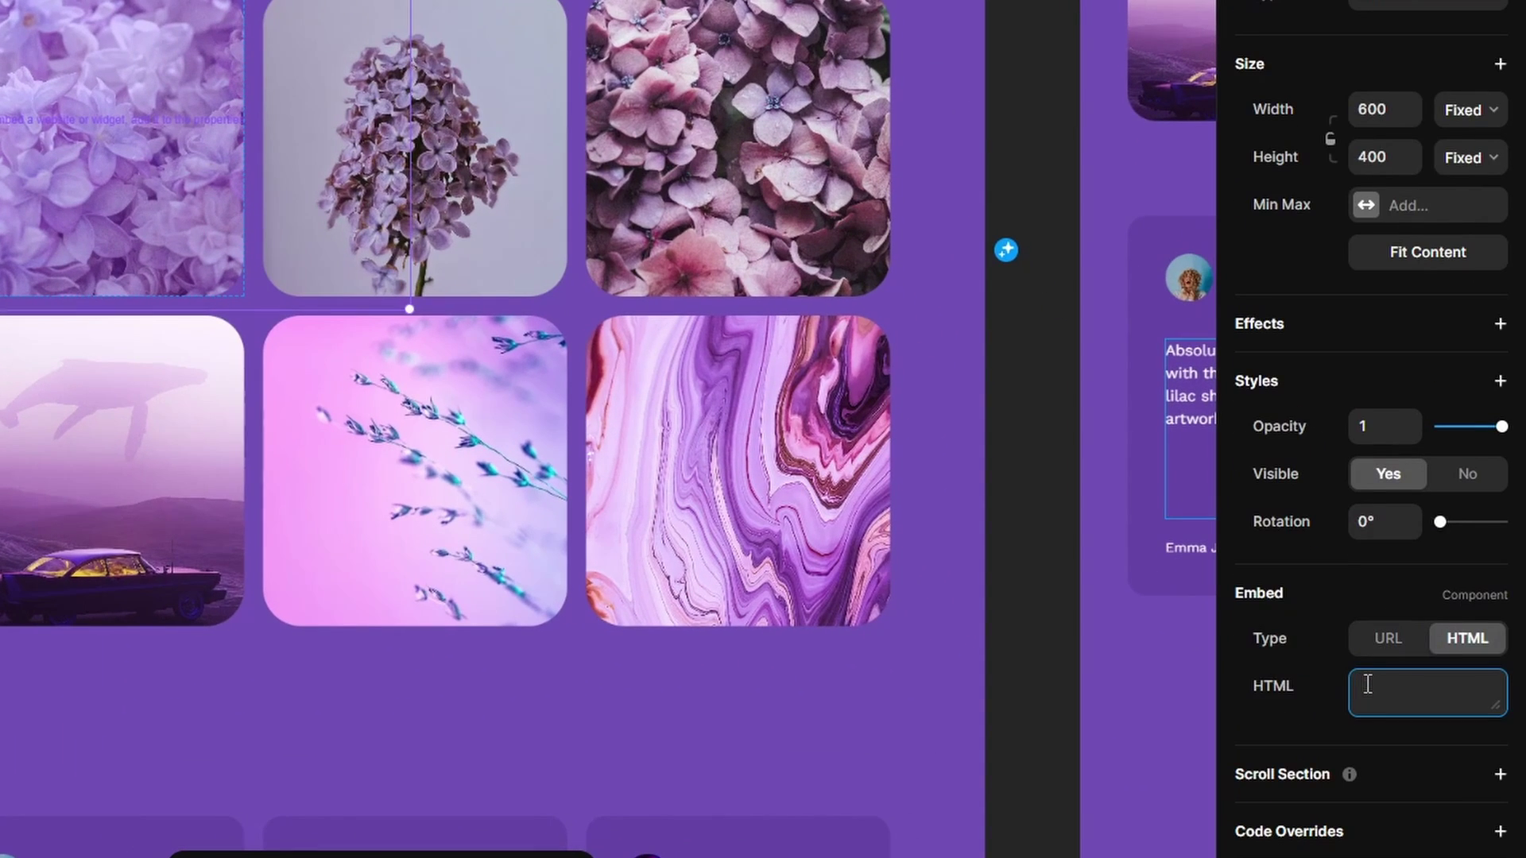
{"action": "key", "text": "ctrl+v"}
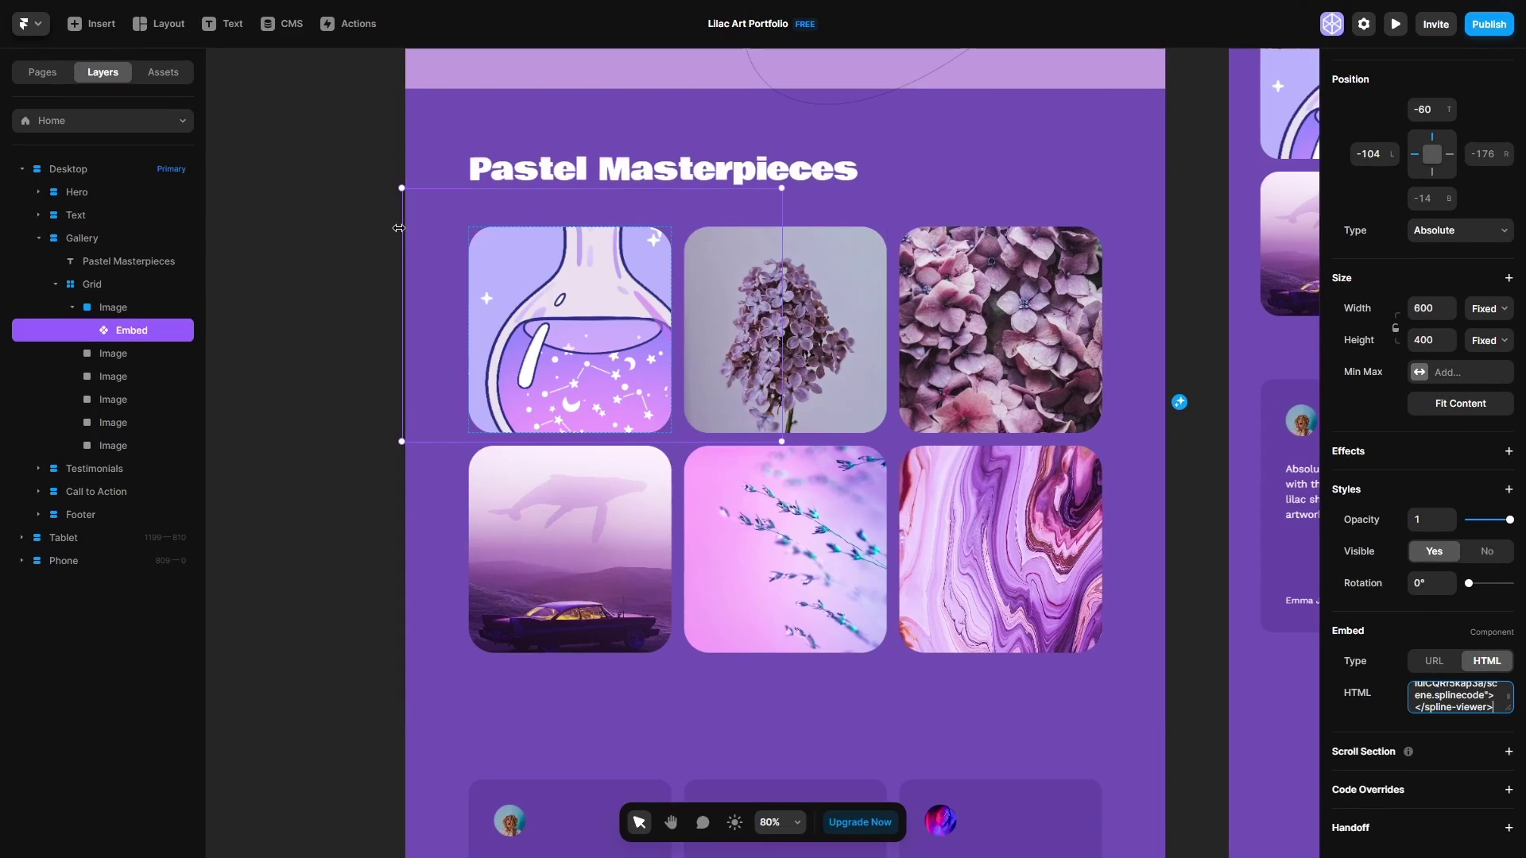
{"action": "key", "text": "ctrl+p"}
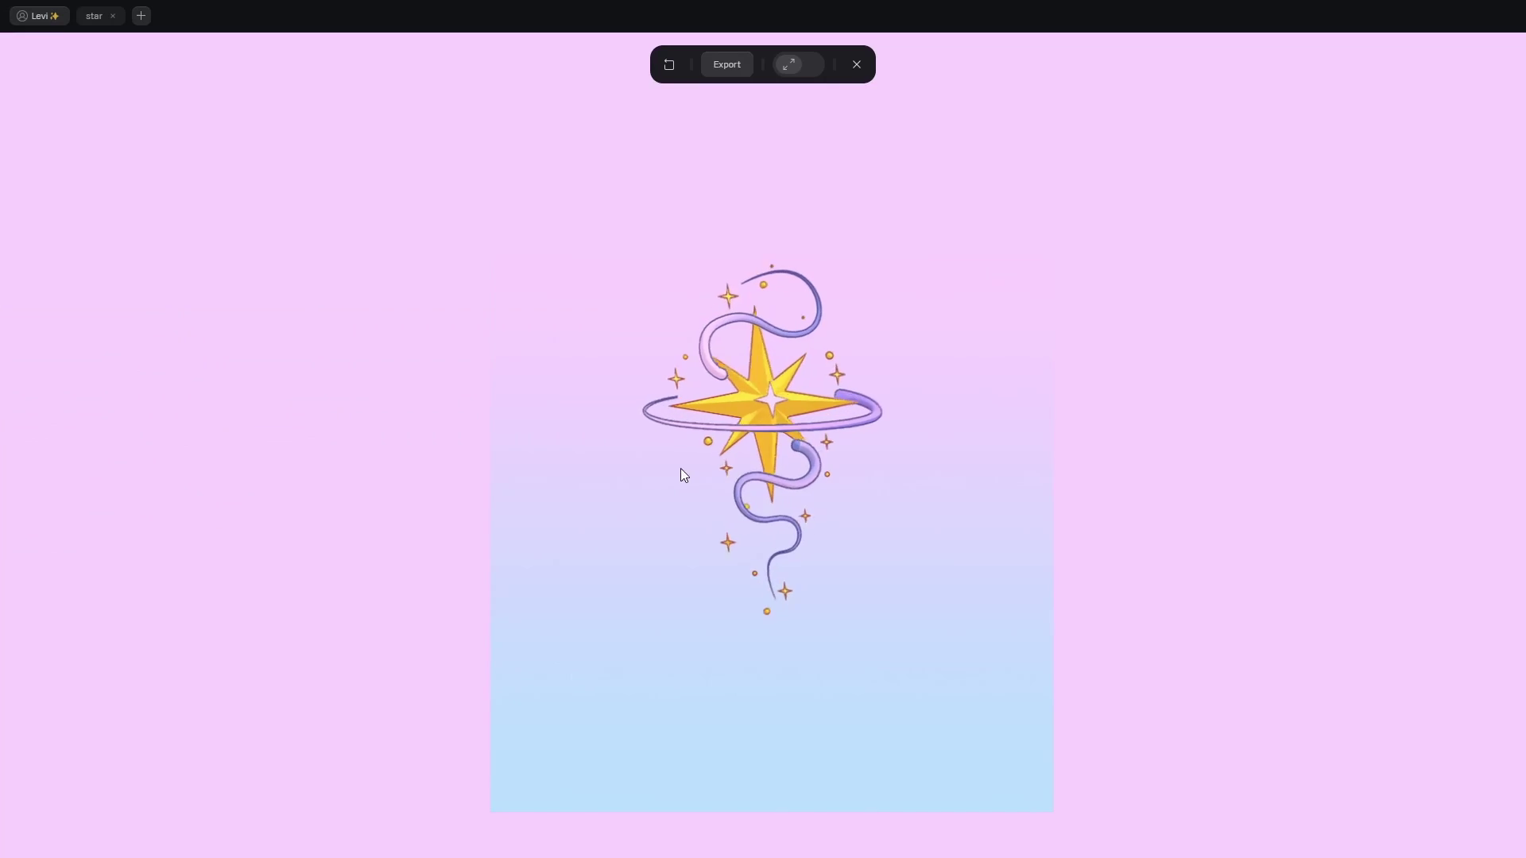
Step: Inspect the star scene's Look At event, then leave the ice pop scene preview
{"action": "left_click", "coordinate": [856, 64]}
{"action": "left_click", "coordinate": [1379, 245]}
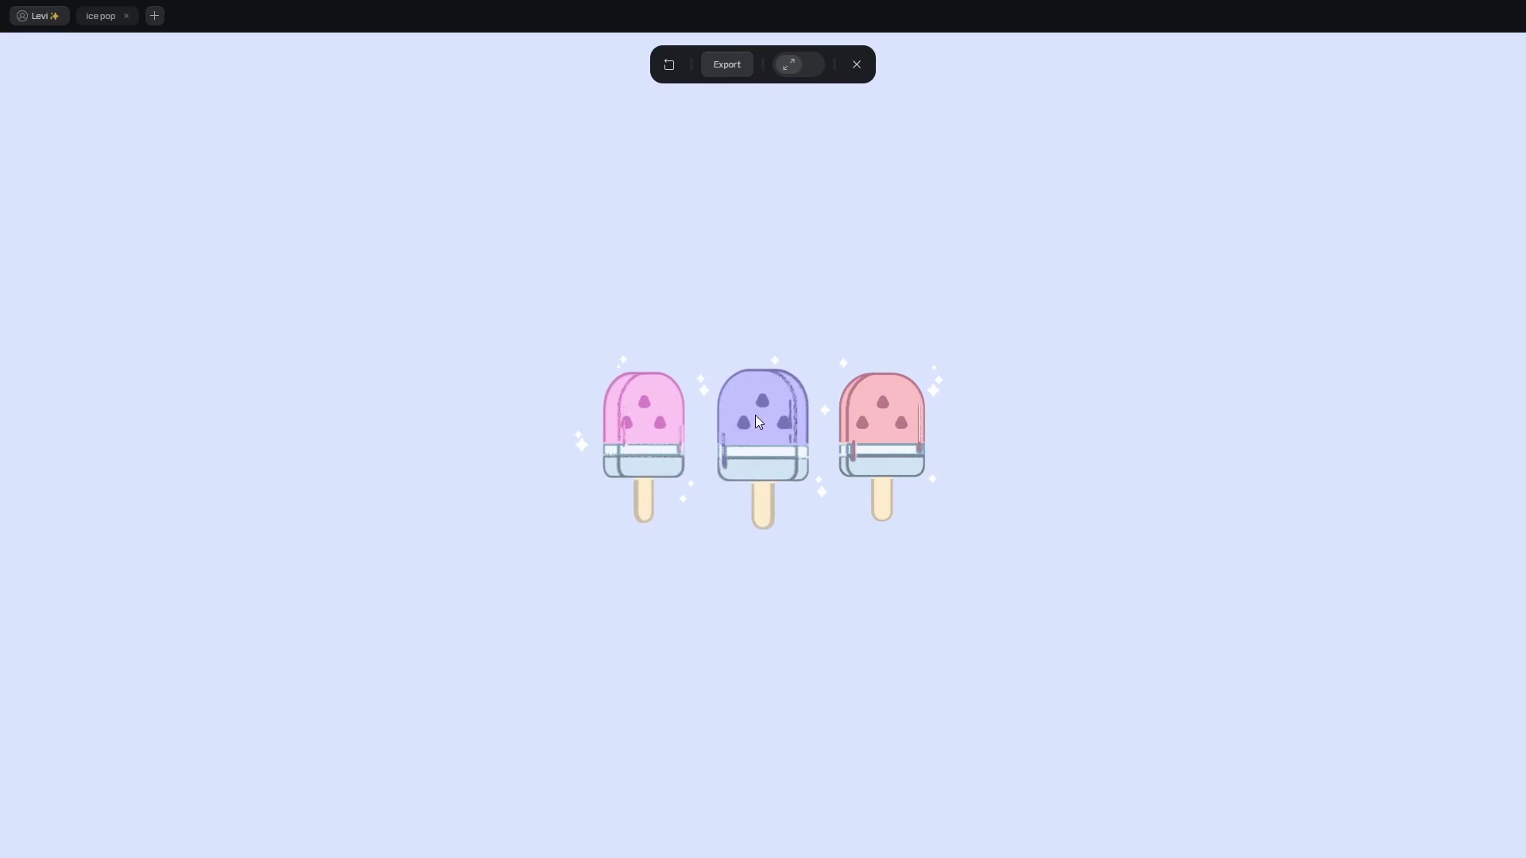
{"action": "left_click", "coordinate": [864, 67]}
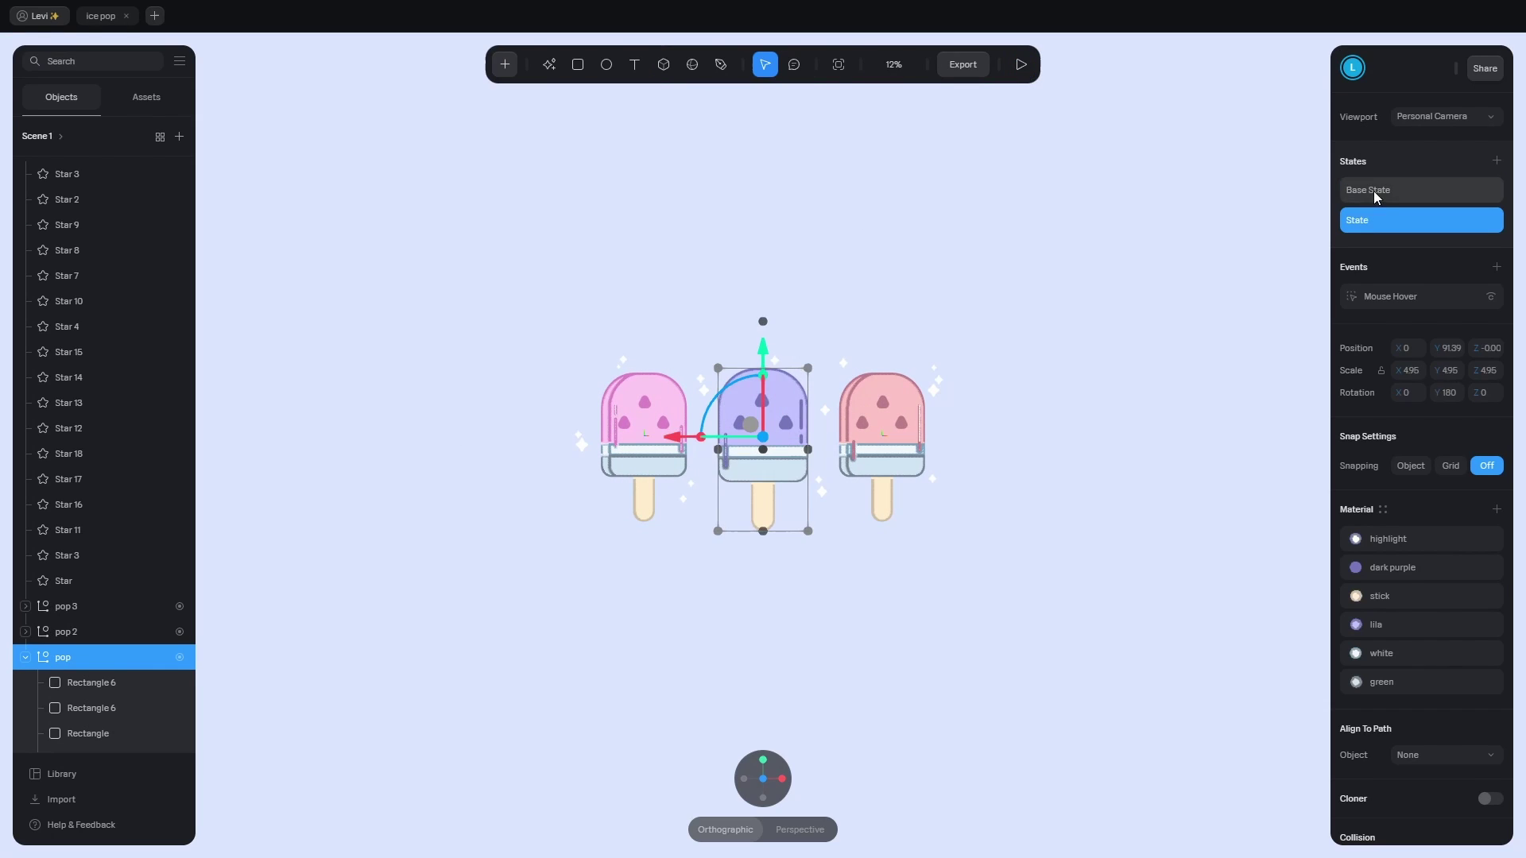
Step: Show the ice pop's Base State and inspect its Mouse Hover event's Transition action
{"action": "left_click", "coordinate": [1376, 196]}
{"action": "left_click", "coordinate": [1388, 299]}
{"action": "left_click", "coordinate": [1186, 153]}
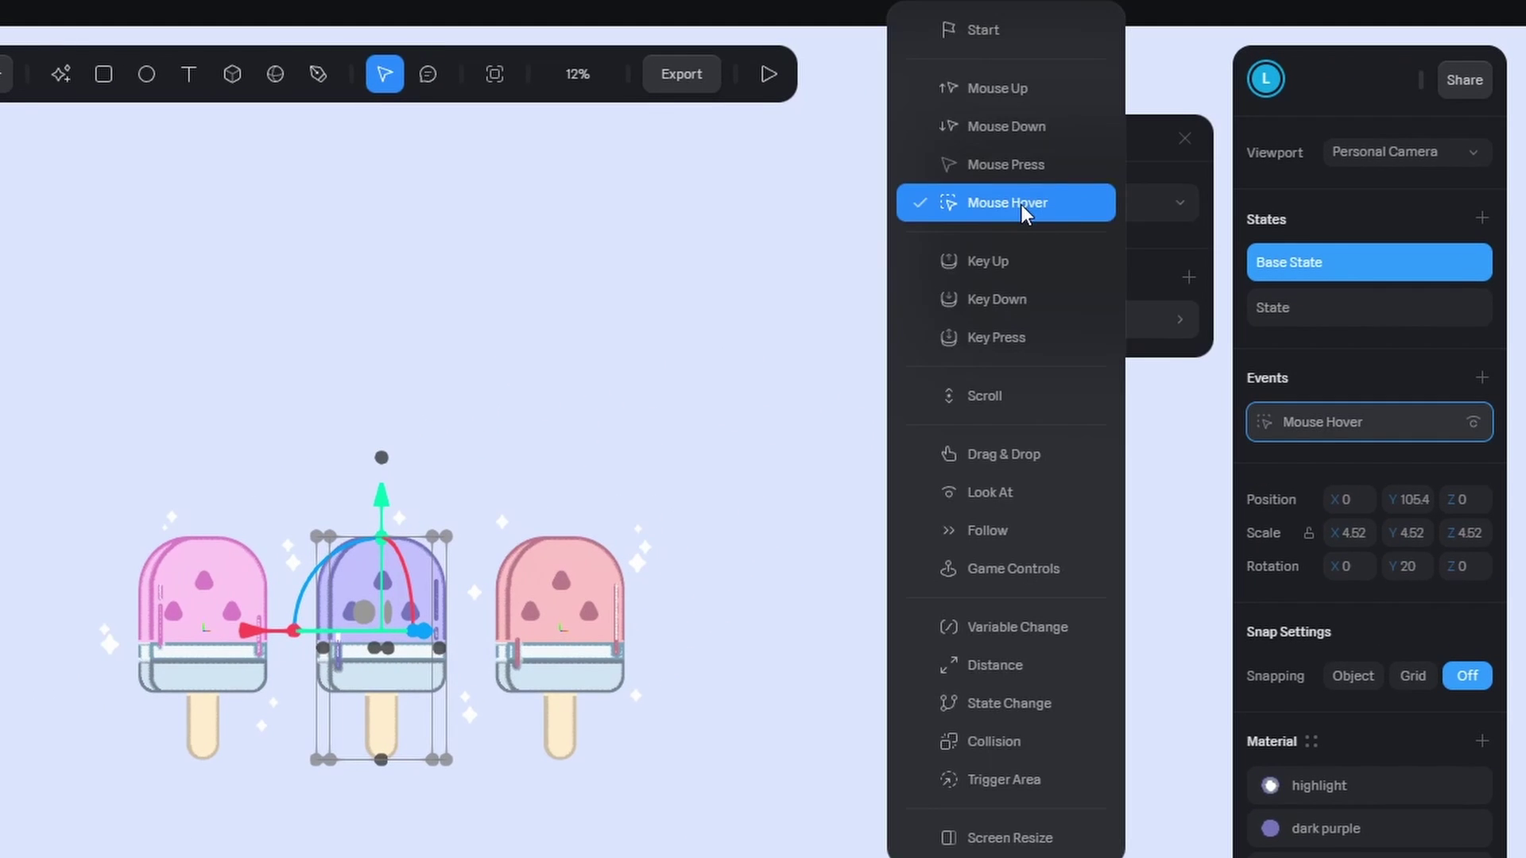
{"action": "left_click", "coordinate": [1023, 205]}
{"action": "left_click", "coordinate": [1076, 320]}
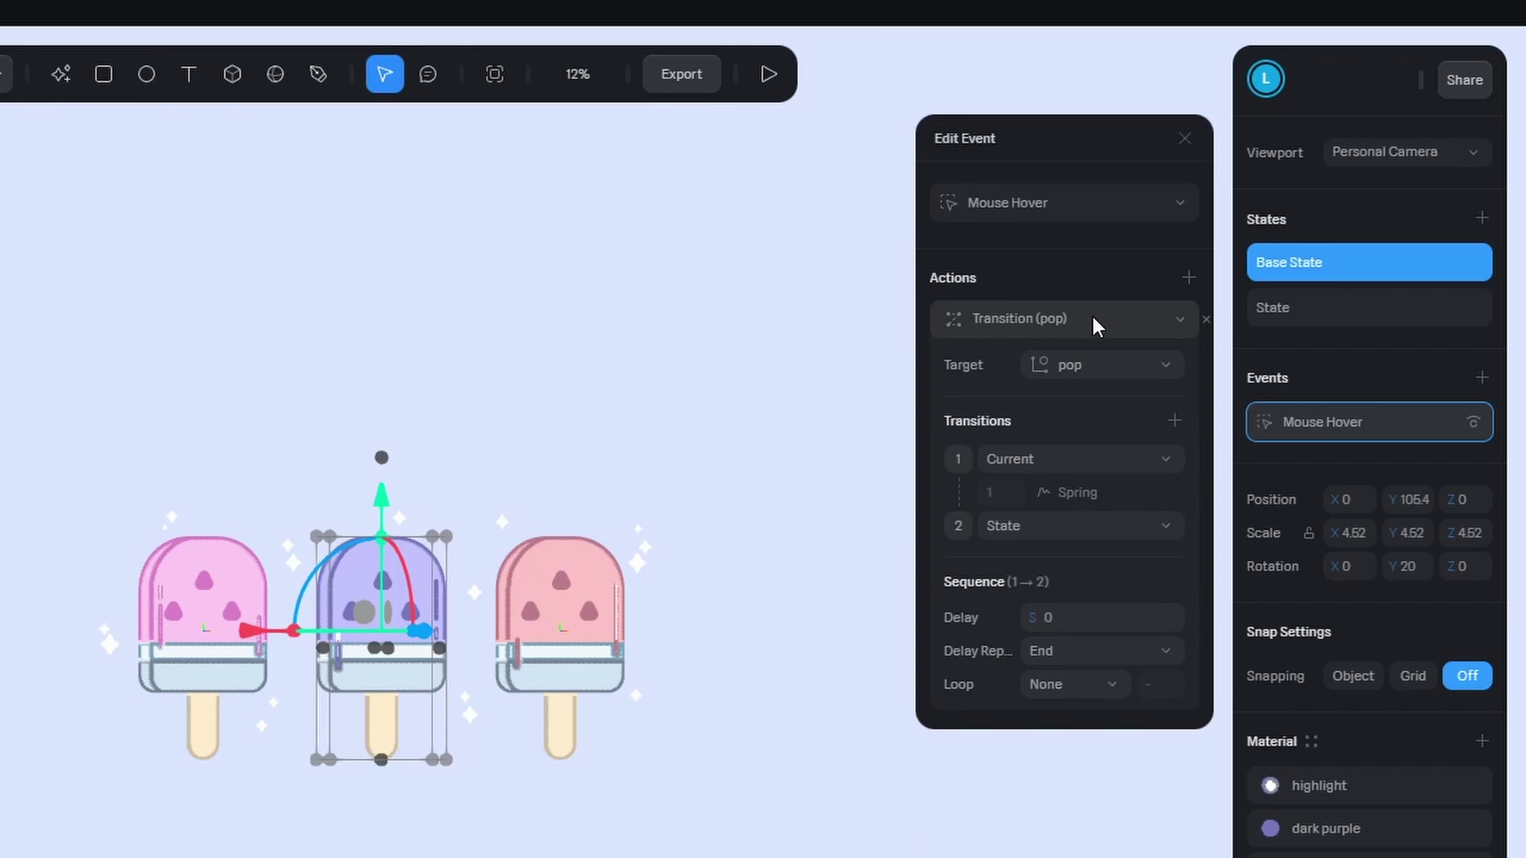
{"action": "left_click", "coordinate": [1092, 319]}
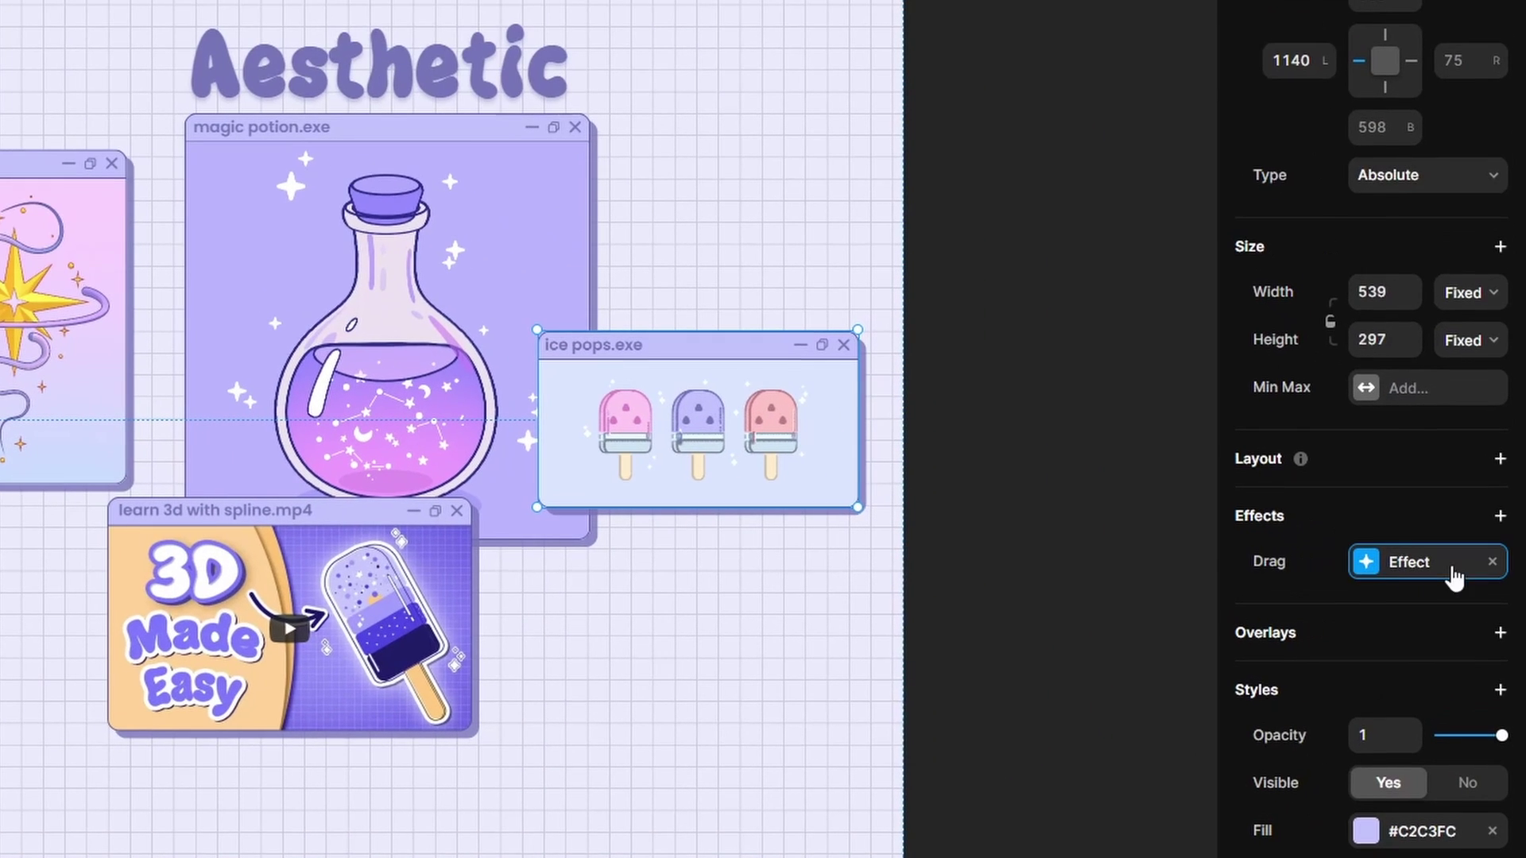
{"action": "left_click", "coordinate": [1463, 563]}
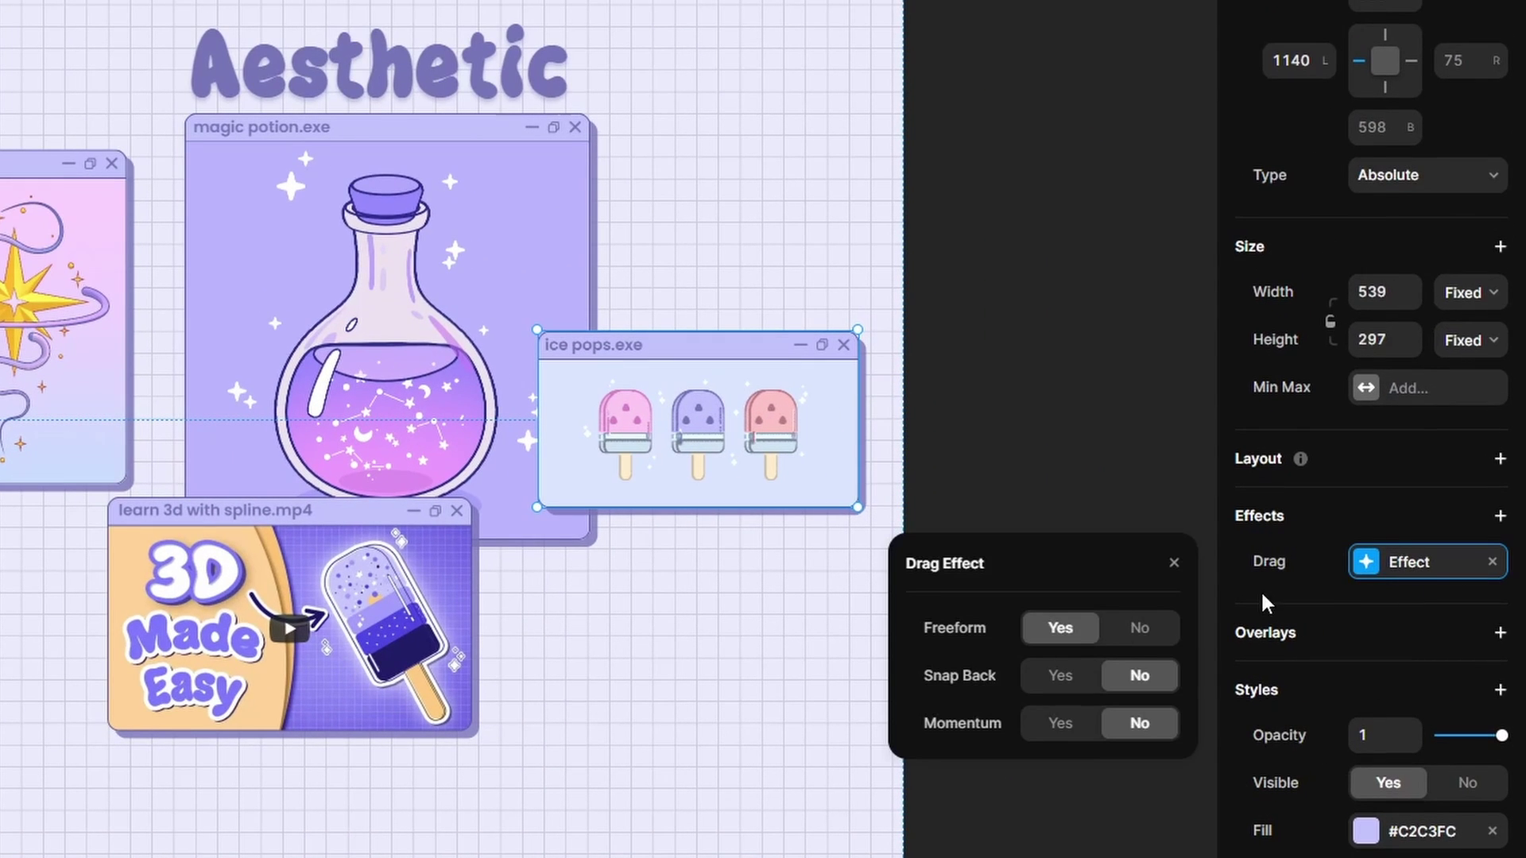
{"action": "scroll", "coordinate": [1285, 582], "scroll_direction": "down", "scroll_amount": 6}
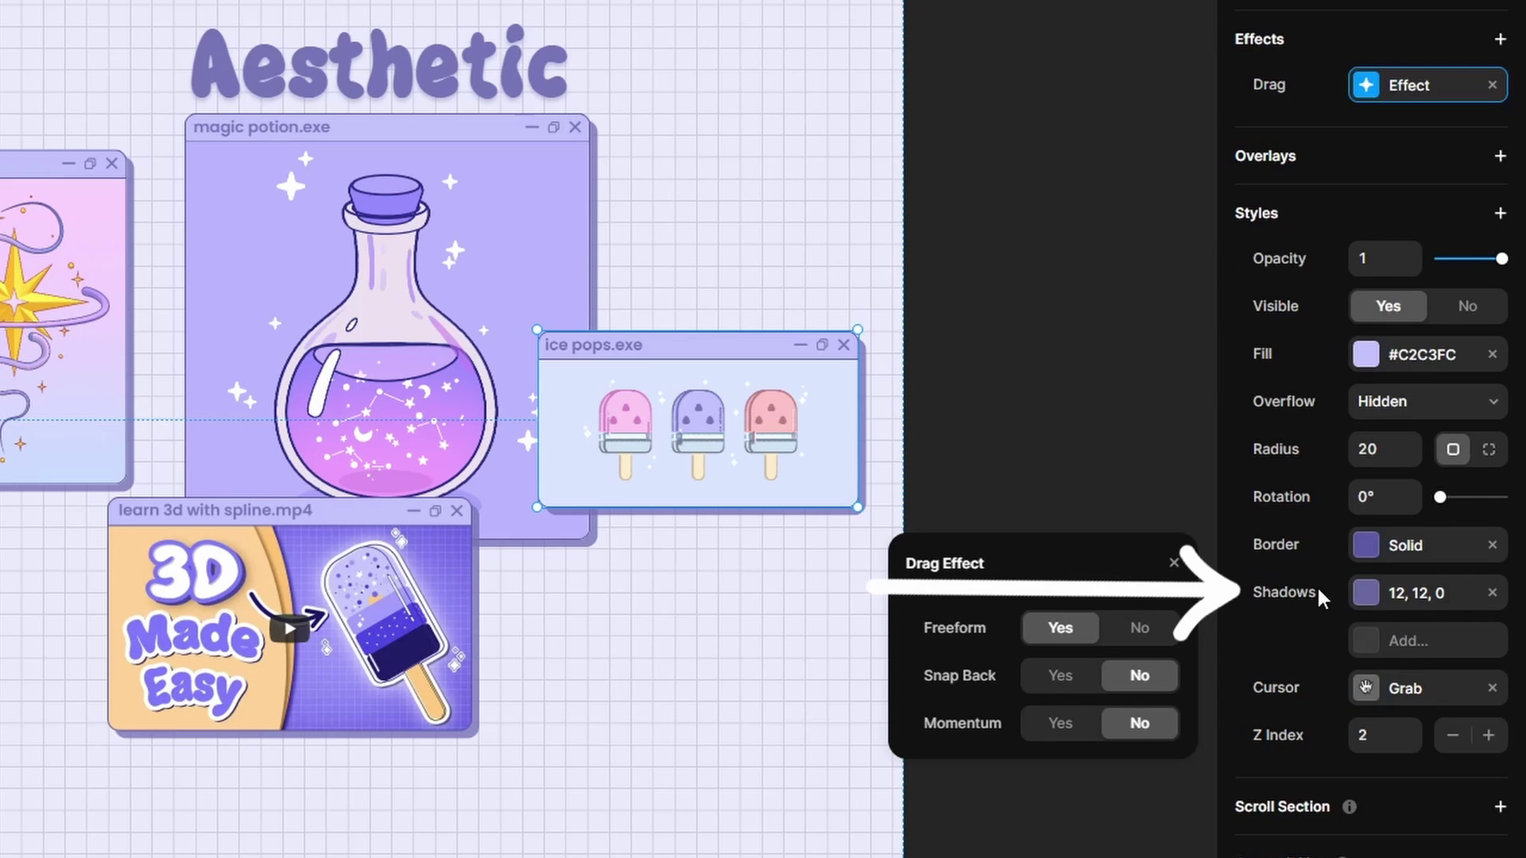
{"action": "left_click", "coordinate": [1129, 455]}
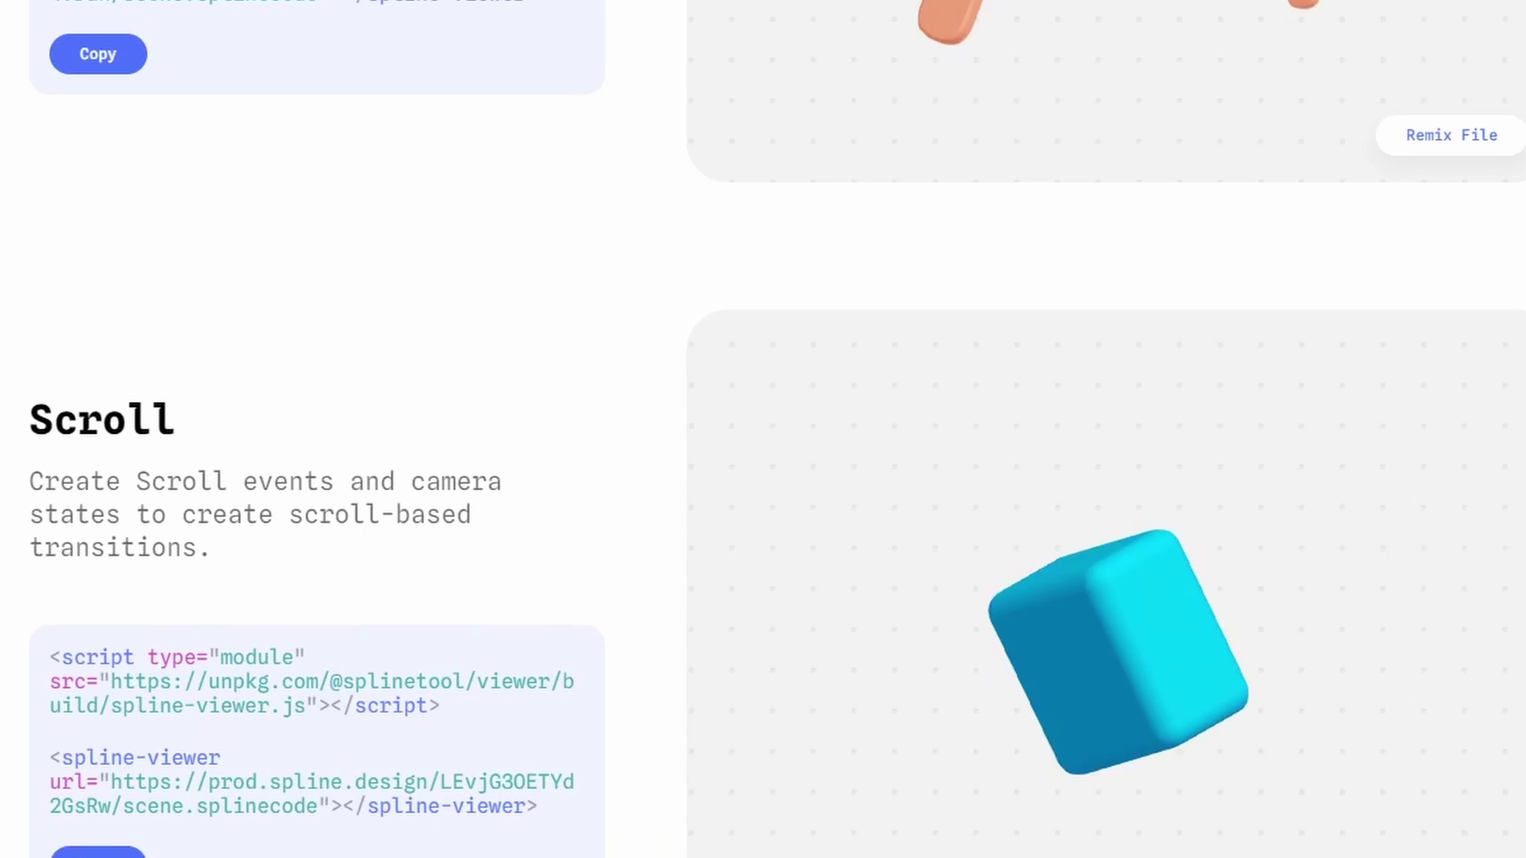
Step: Narrow the windows to show Boom and Responsive reflowing, then bring up Framer's publishing options
{"action": "scroll", "coordinate": [764, 429], "scroll_direction": "down", "scroll_amount": 1}
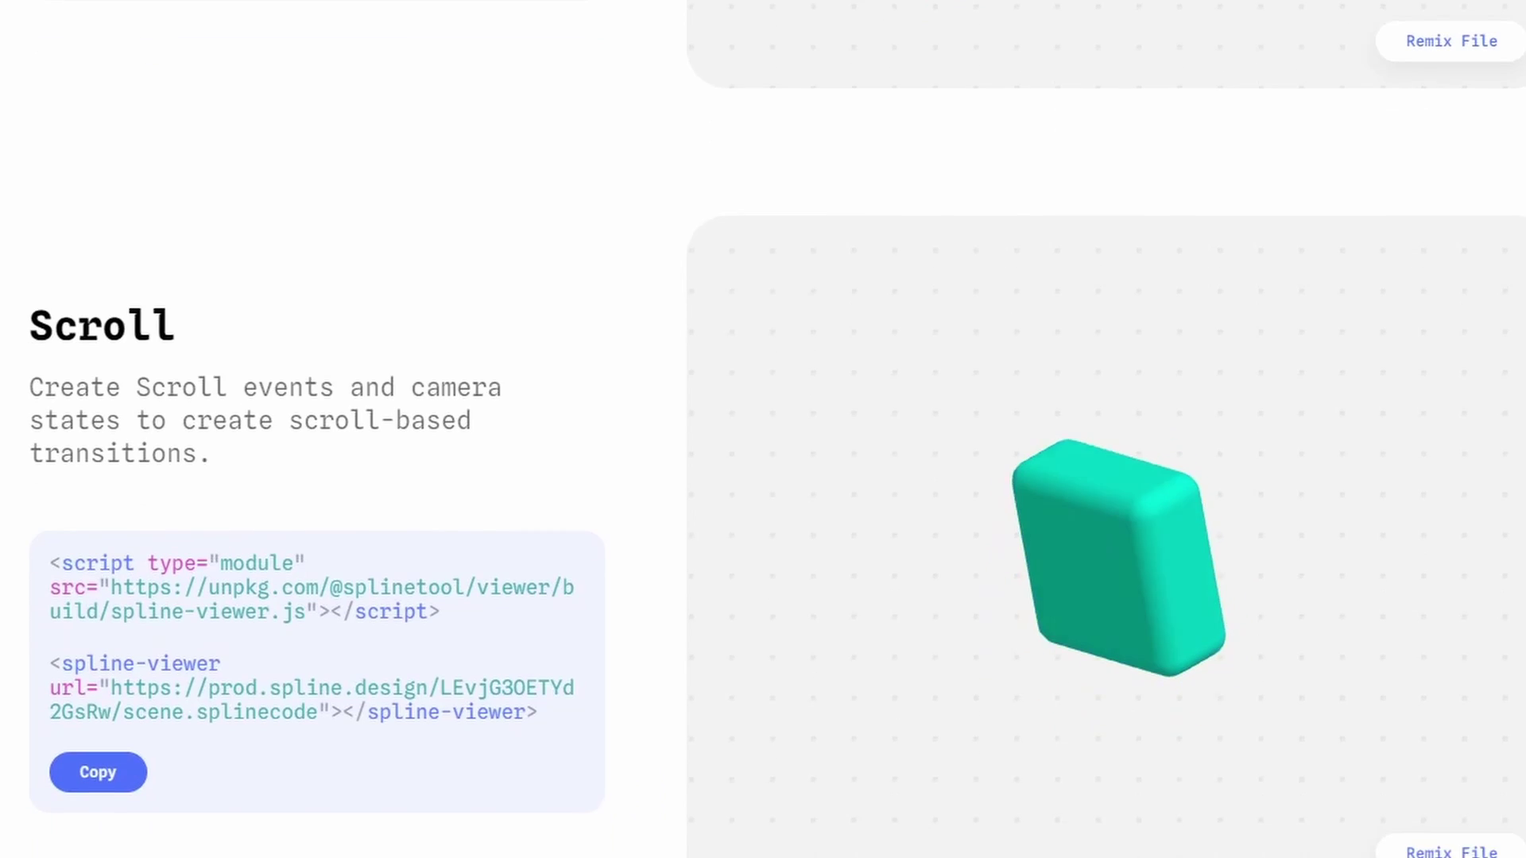
{"action": "scroll", "coordinate": [626, 507], "scroll_direction": "down", "scroll_amount": 5}
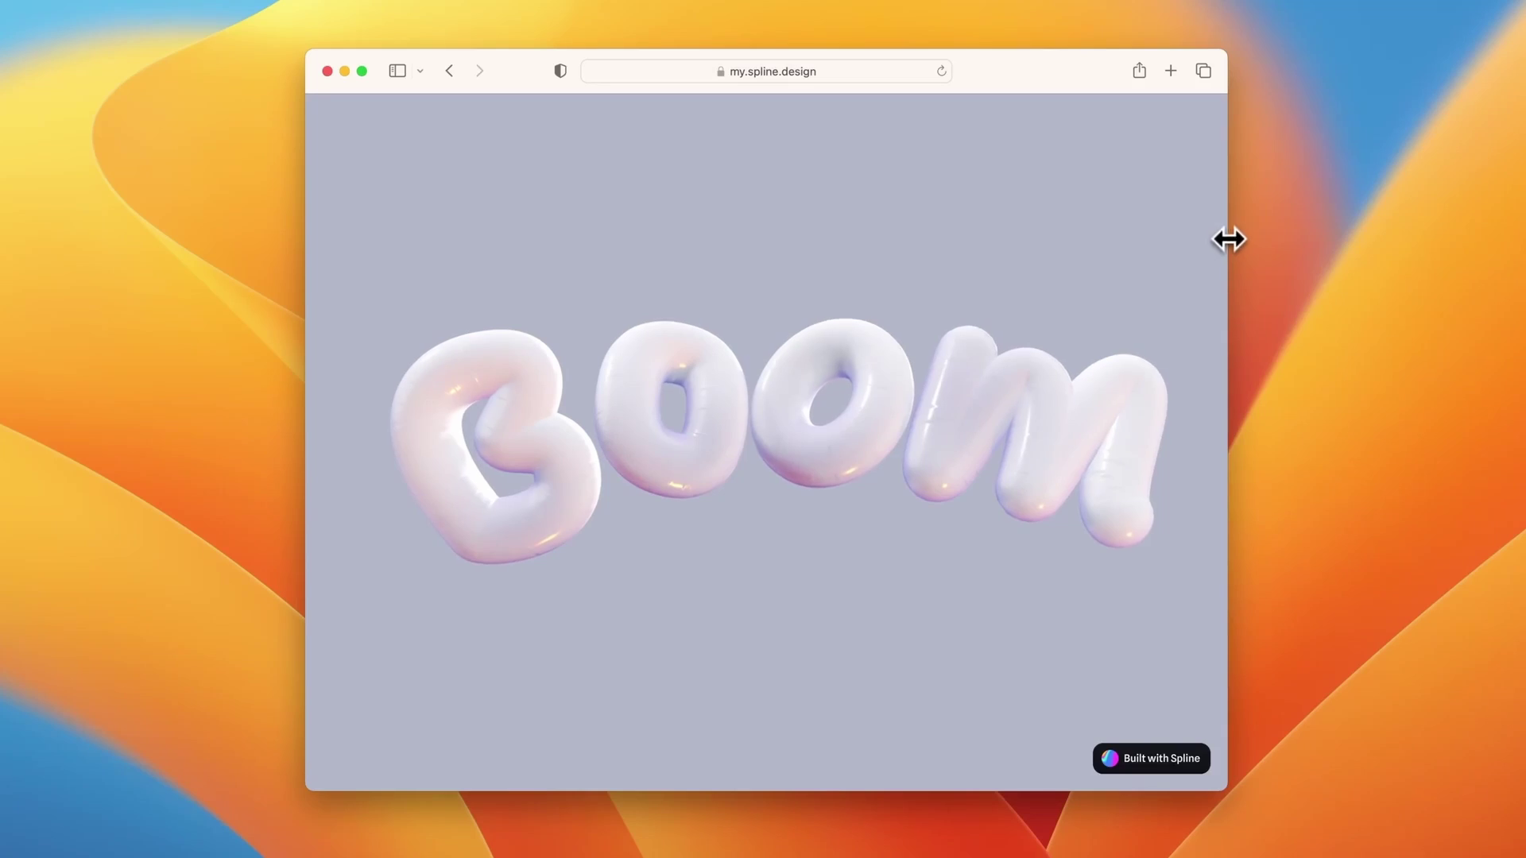
{"action": "left_click_drag", "start_coordinate": [1230, 239], "coordinate": [1041, 272], "text": "alt"}
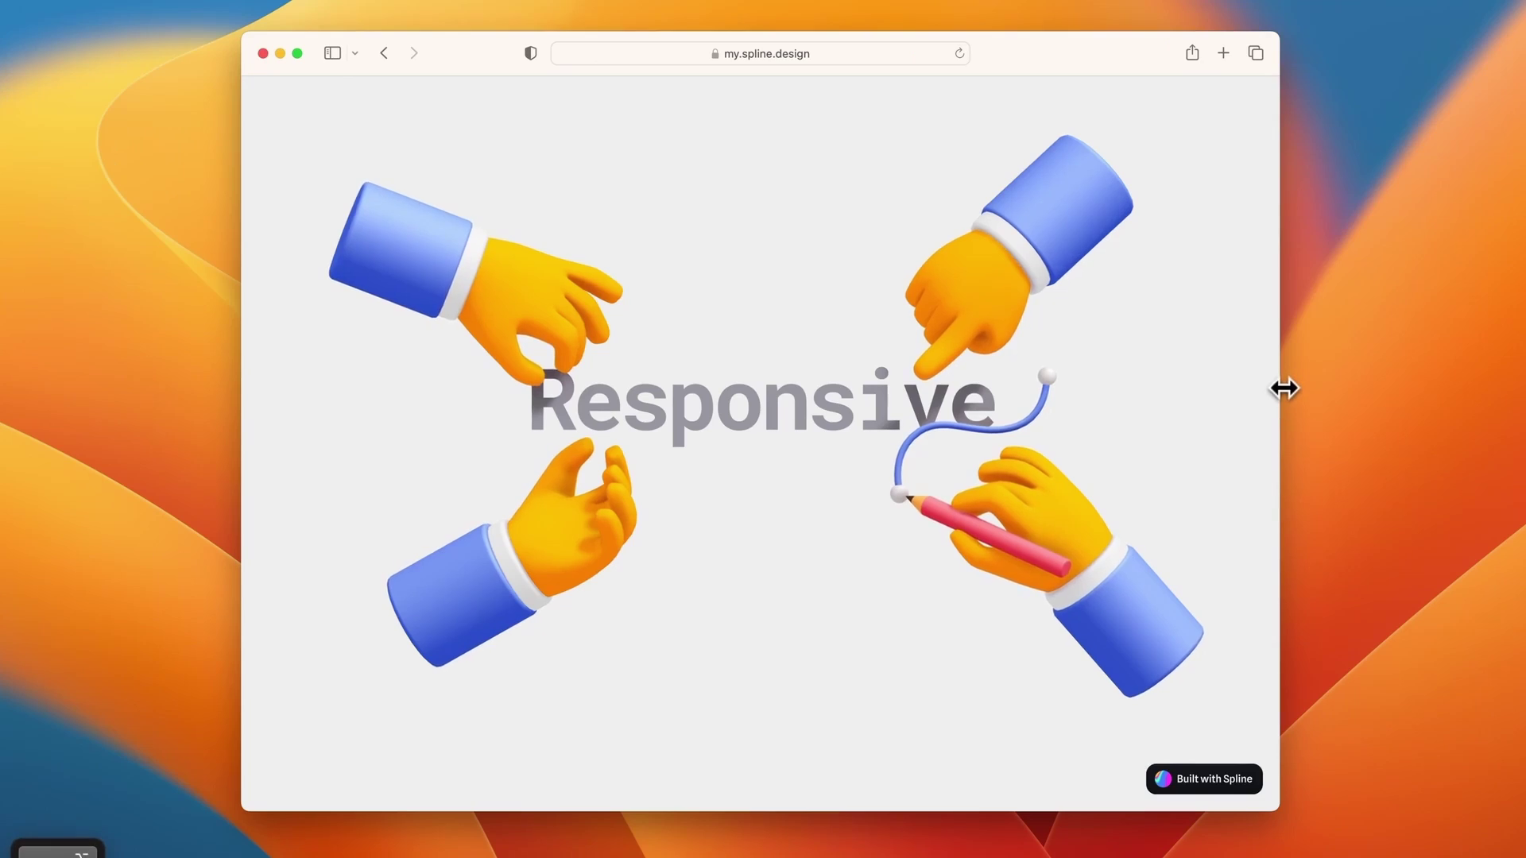
{"action": "left_click_drag", "start_coordinate": [1280, 385], "coordinate": [1070, 393], "text": "alt"}
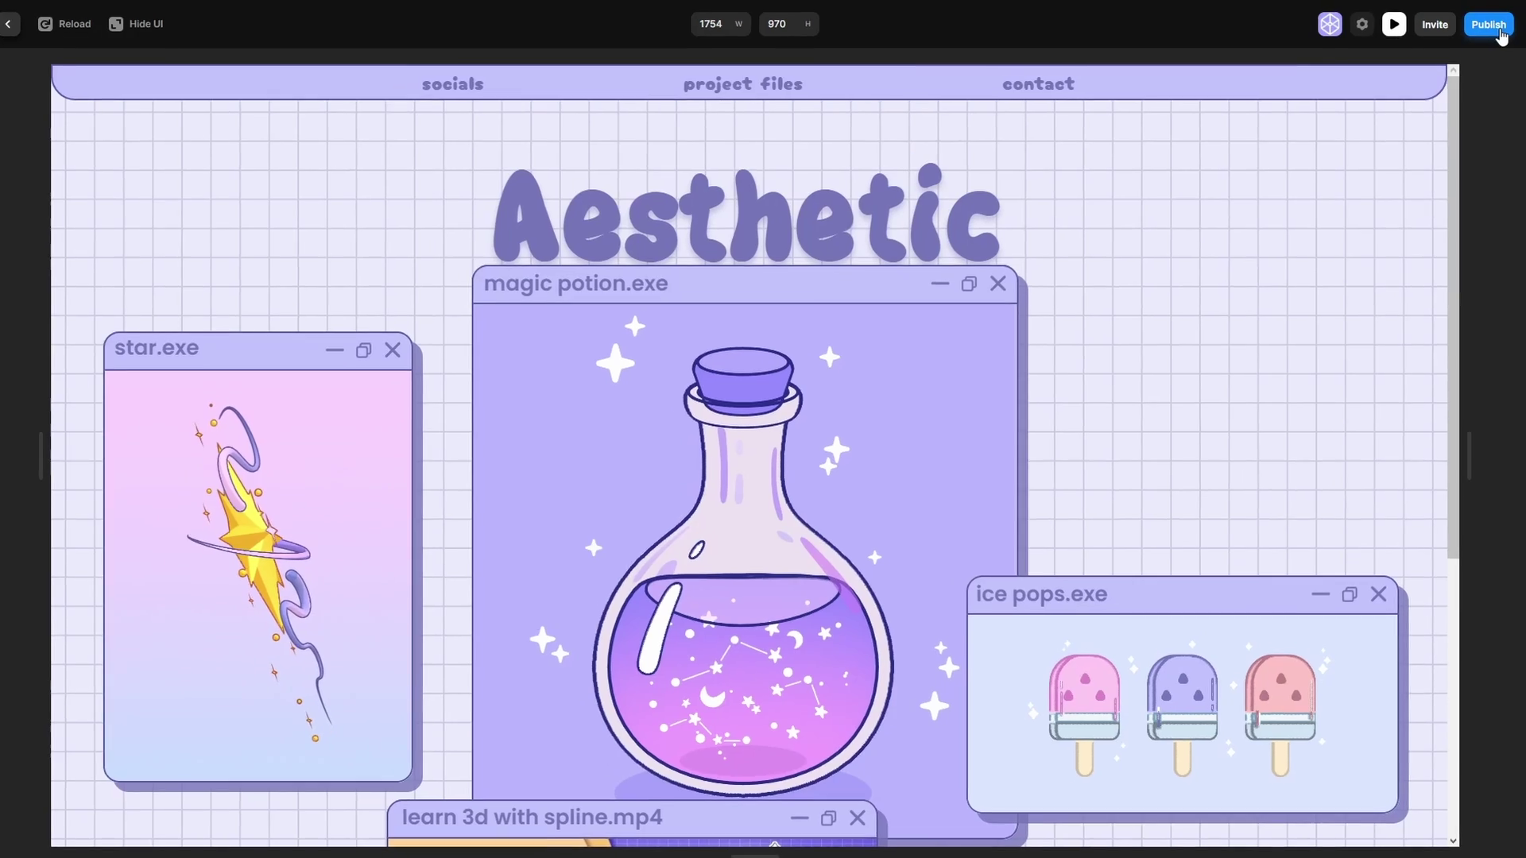
{"action": "left_click", "coordinate": [1489, 32]}
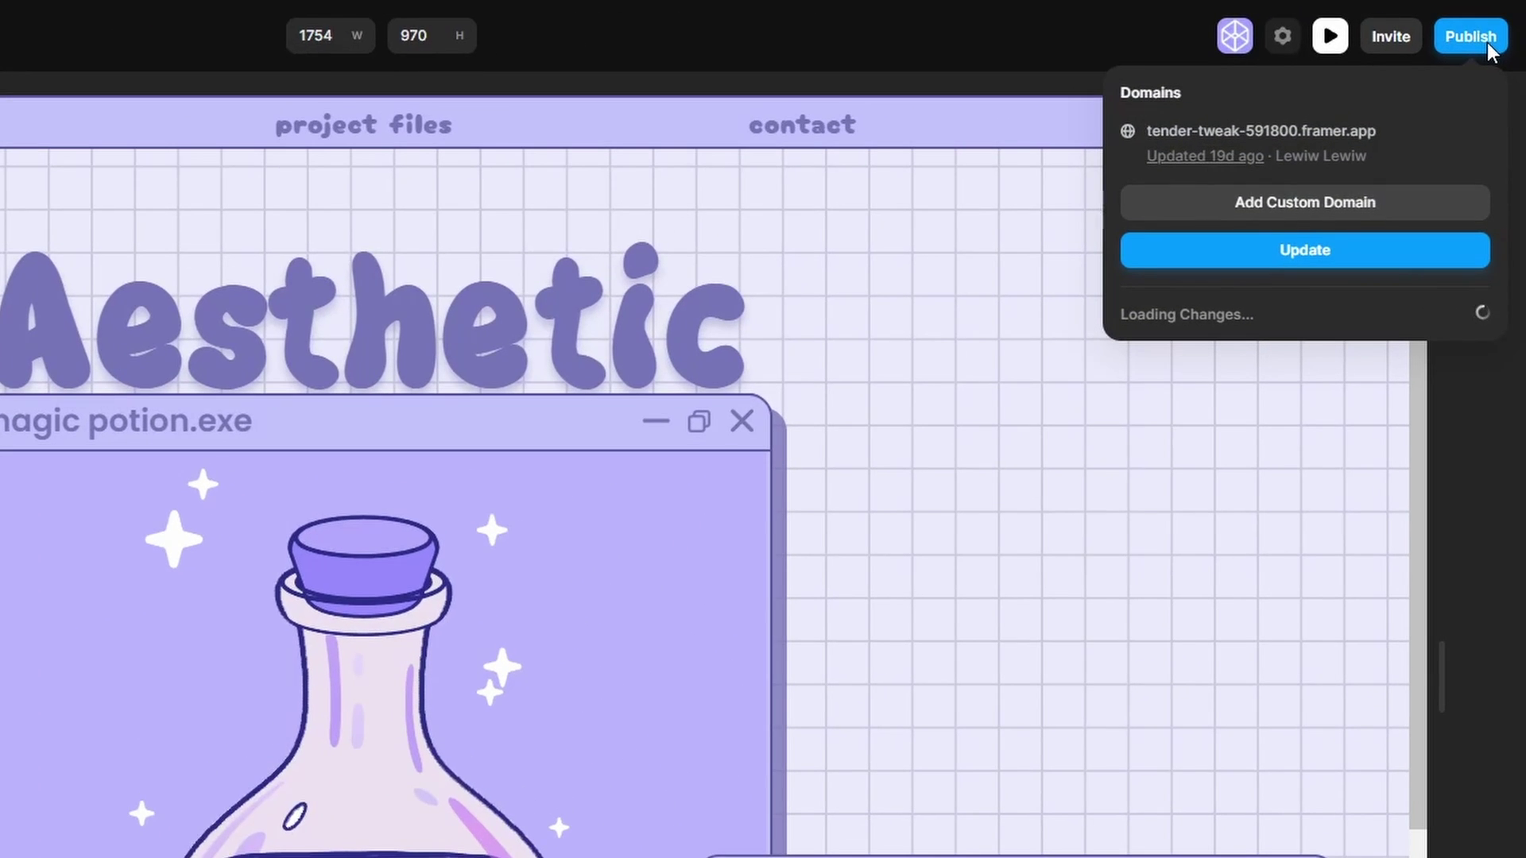